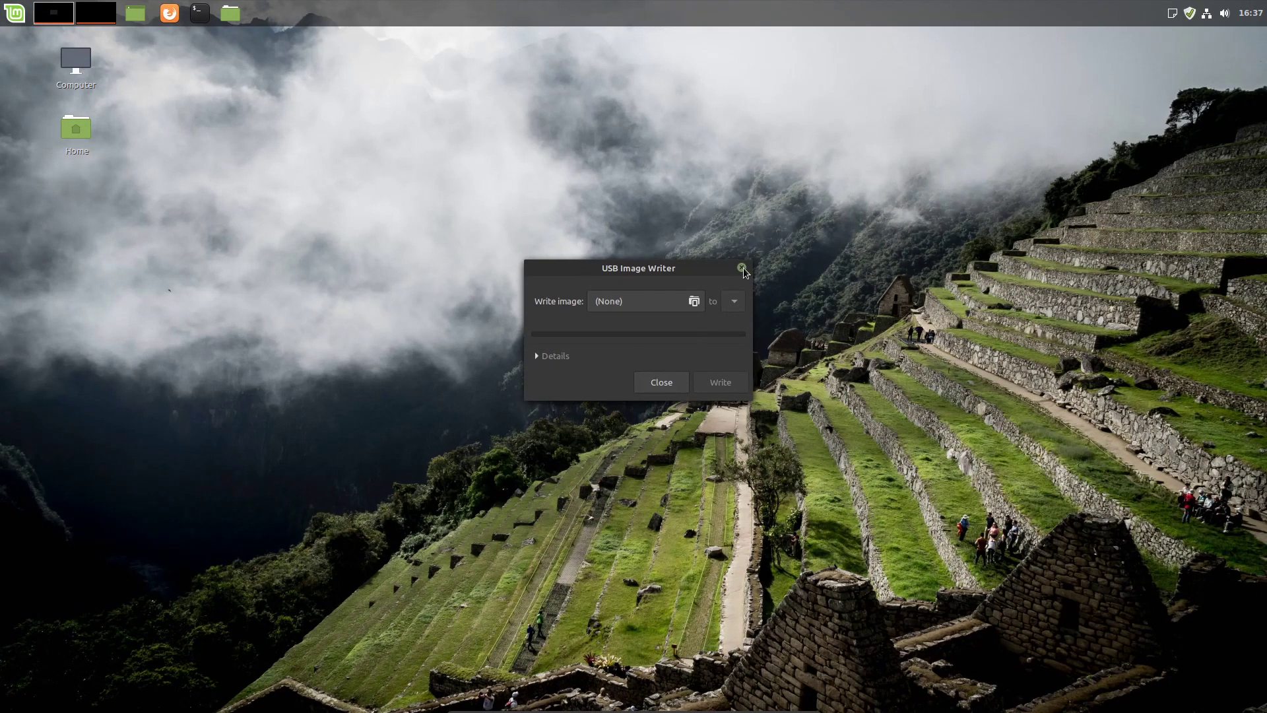
Close the USB Image Writer and launch GNU Image Manipulation Program from the Graphics applications
left_click(742, 267)
left_click(4, 7)
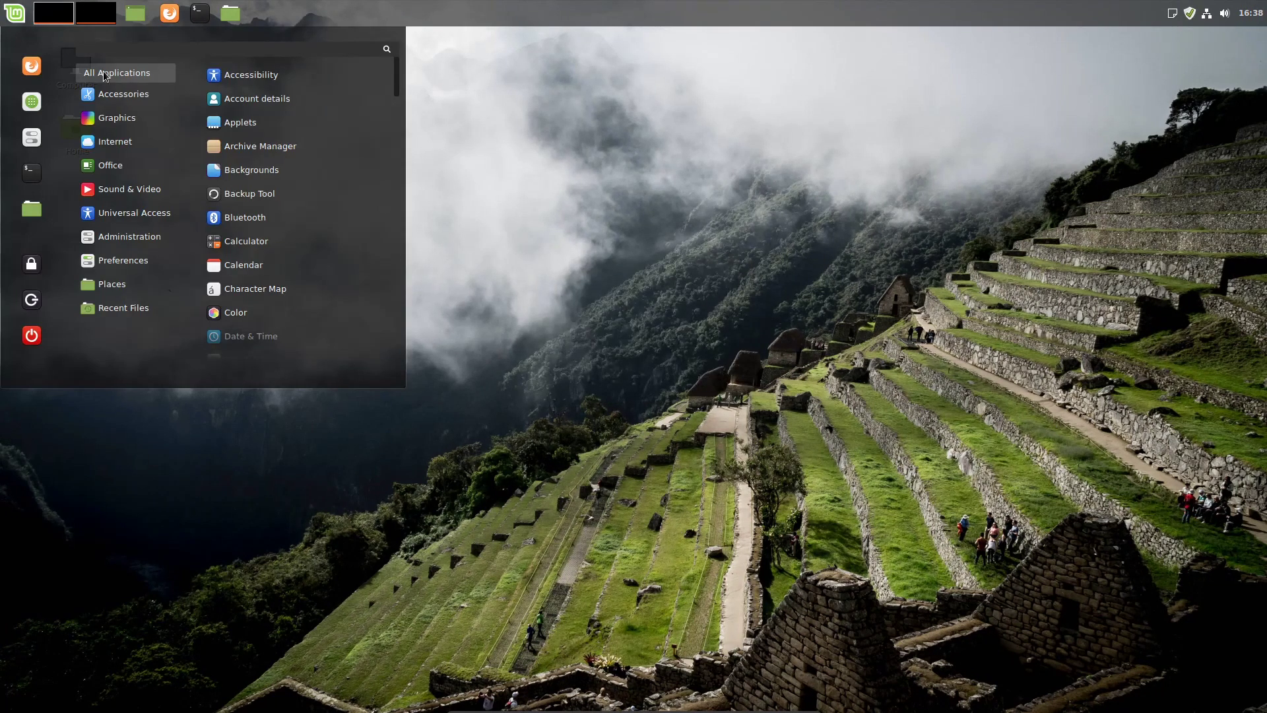
mouse_move(126, 125)
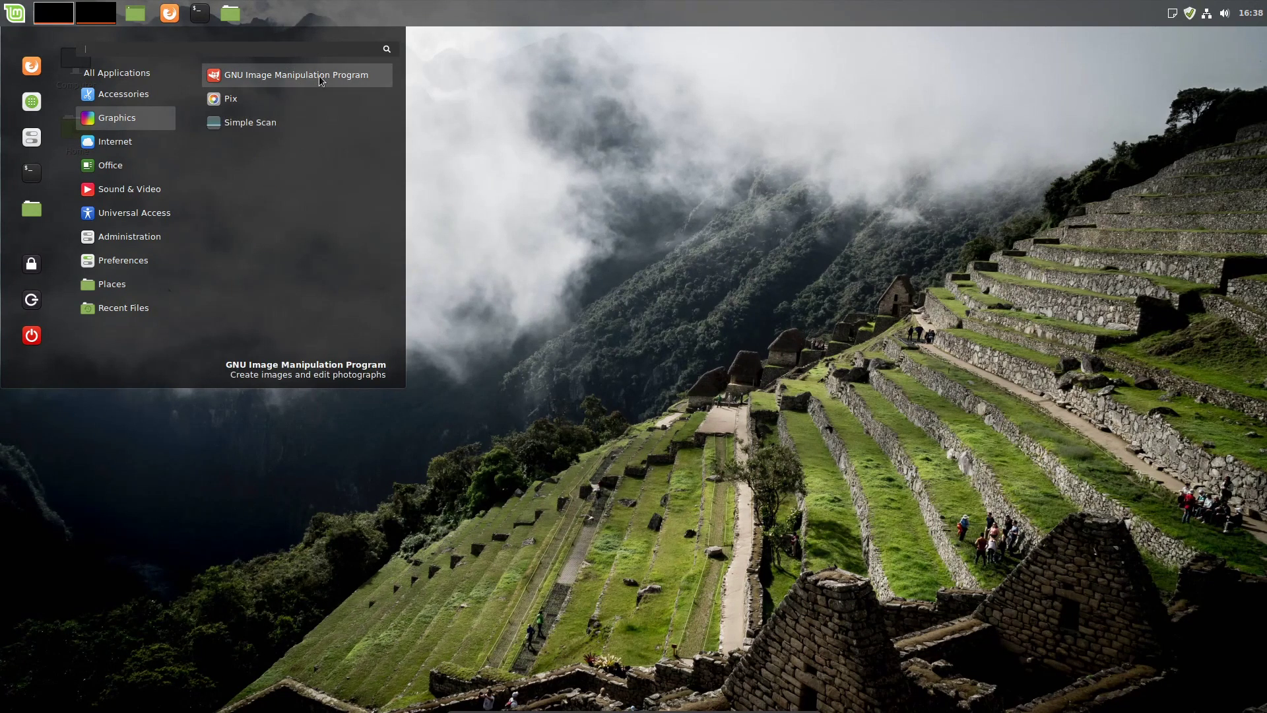
left_click(367, 79)
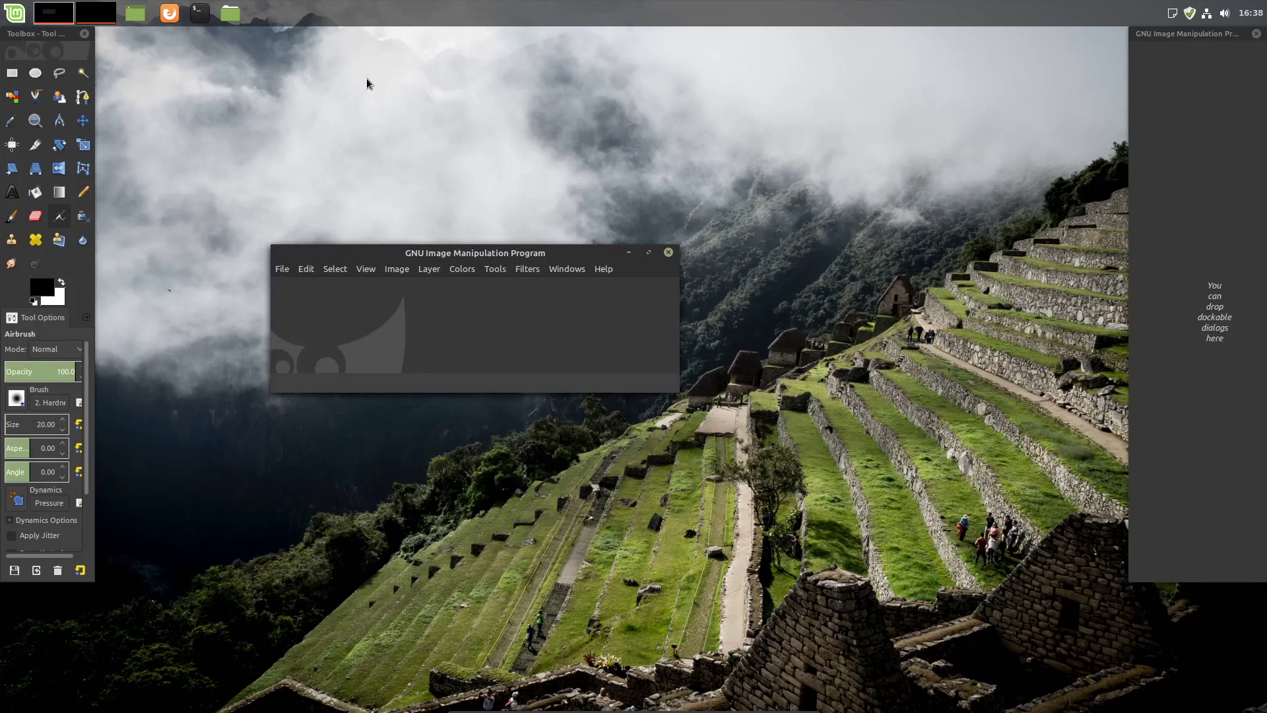
Spread the floating main window, toolbox and layers dock apart over the desktop
left_click_drag(536, 250, 646, 183)
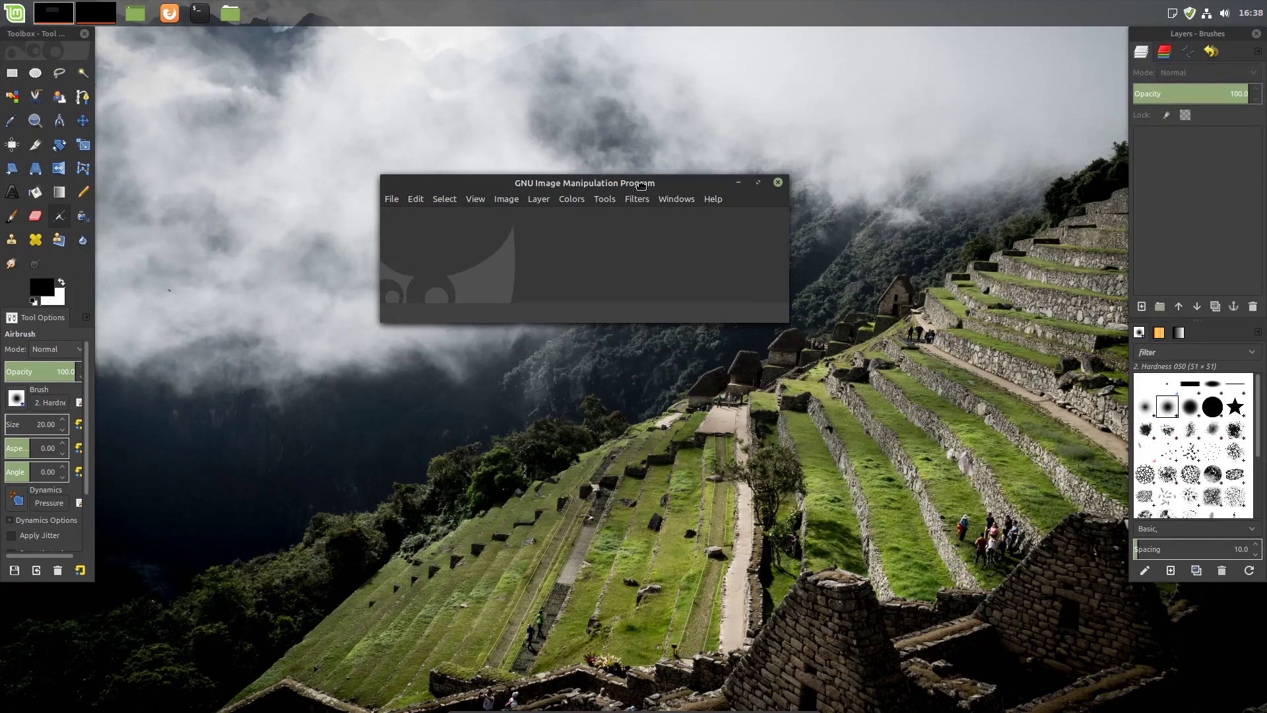
mouse_move(1158, 35)
left_mouse_down()
mouse_move(1133, 47)
mouse_move(1094, 113)
left_mouse_up()
left_click_drag(39, 34, 77, 154)
left_click_drag(508, 184, 500, 143)
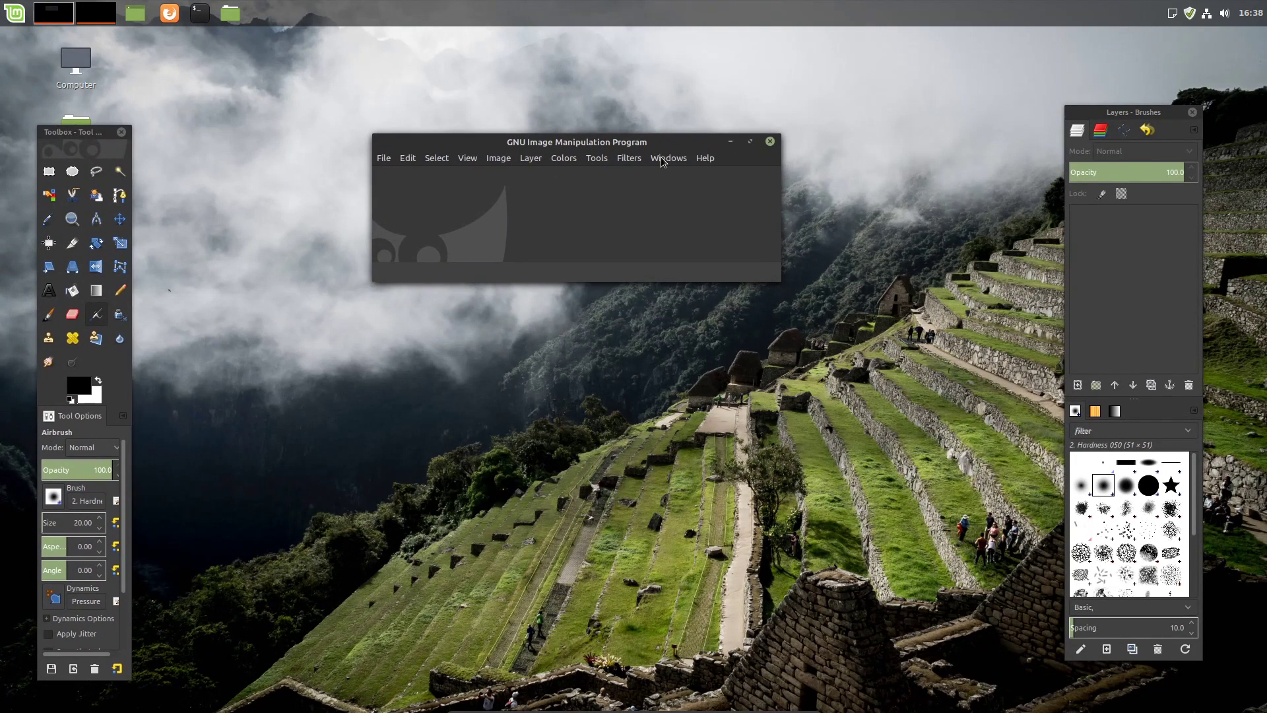
Switch to Single-Window Mode in a maximized window, with a wider toolbox and a wider layers and brushes dock
left_click(666, 159)
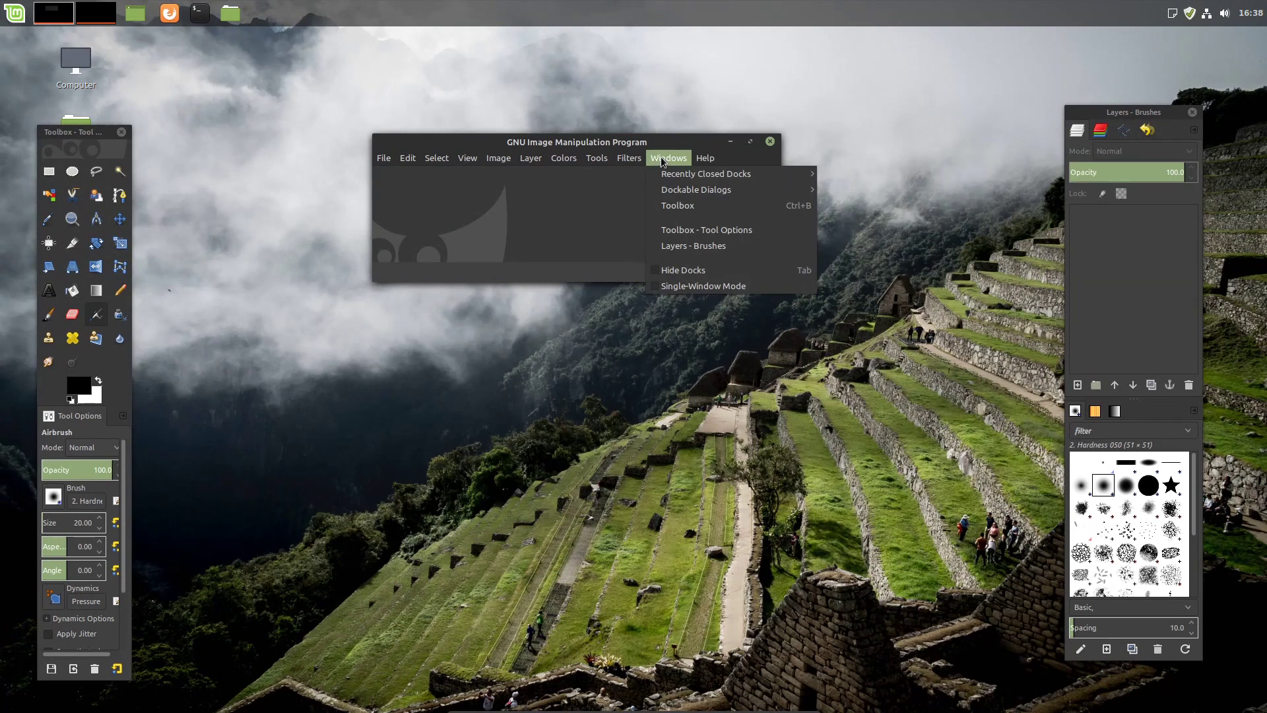
left_click(657, 286)
left_click_drag(688, 168, 674, 93)
double_click(675, 94)
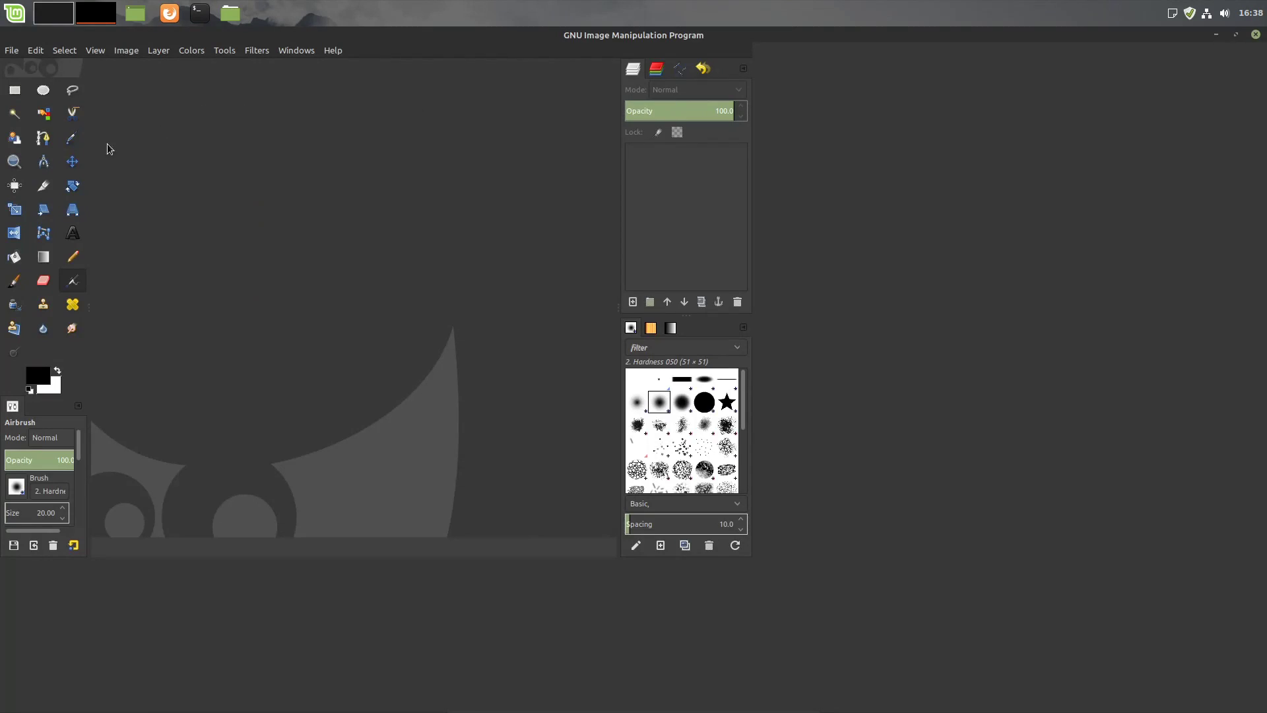
left_click_drag(90, 152, 122, 149)
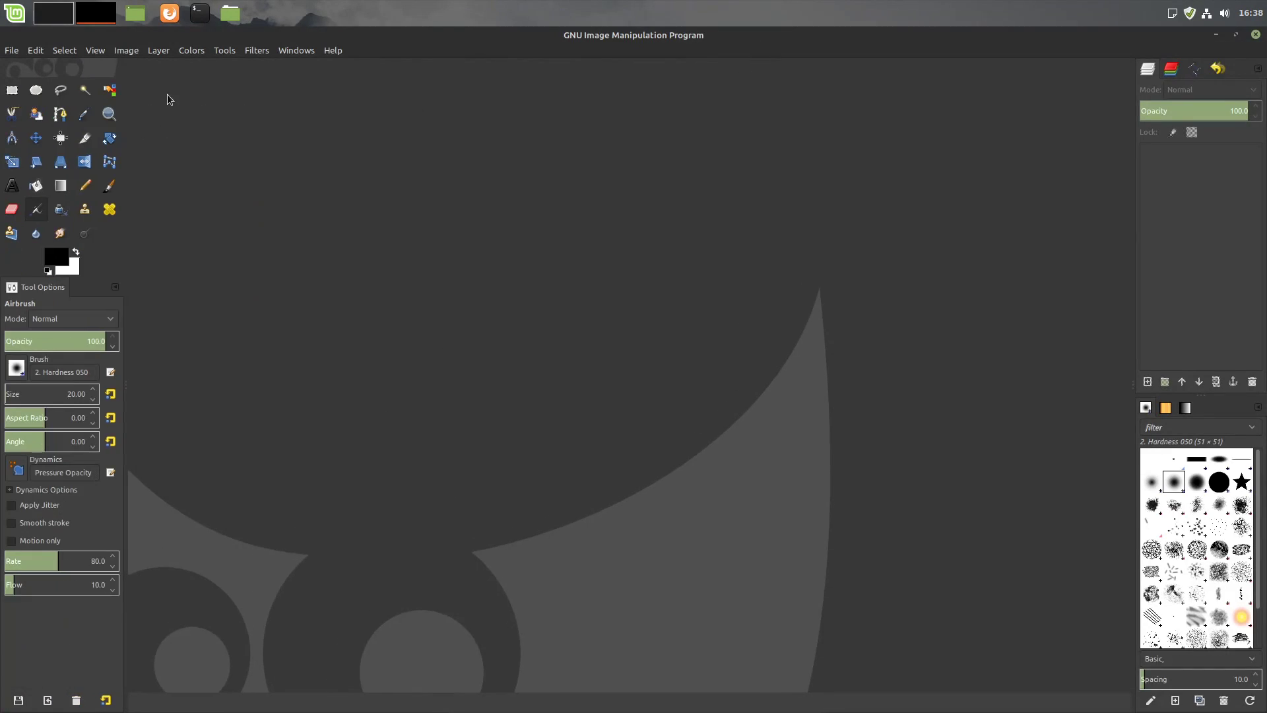
left_click_drag(1136, 248, 1107, 235)
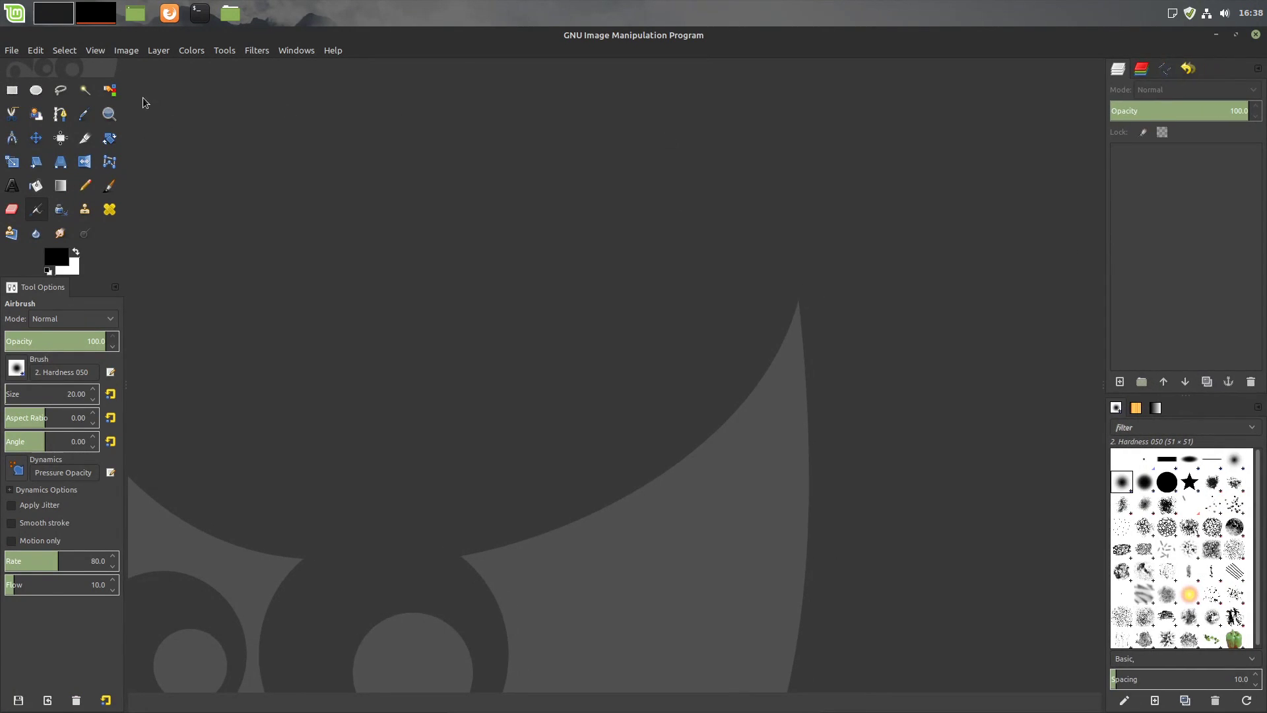
Create a new 640 × 400 px image and airbrush a winding black line across the canvas
left_click(8, 52)
left_click(24, 70)
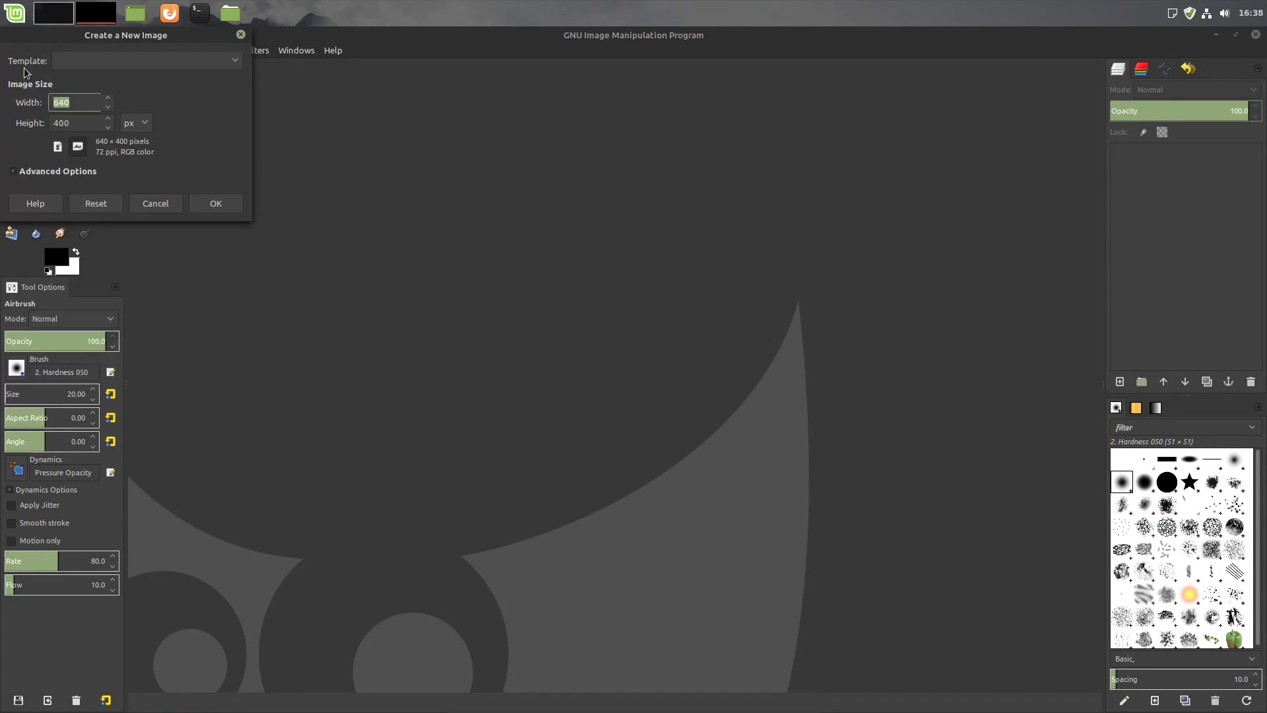
left_click(208, 201)
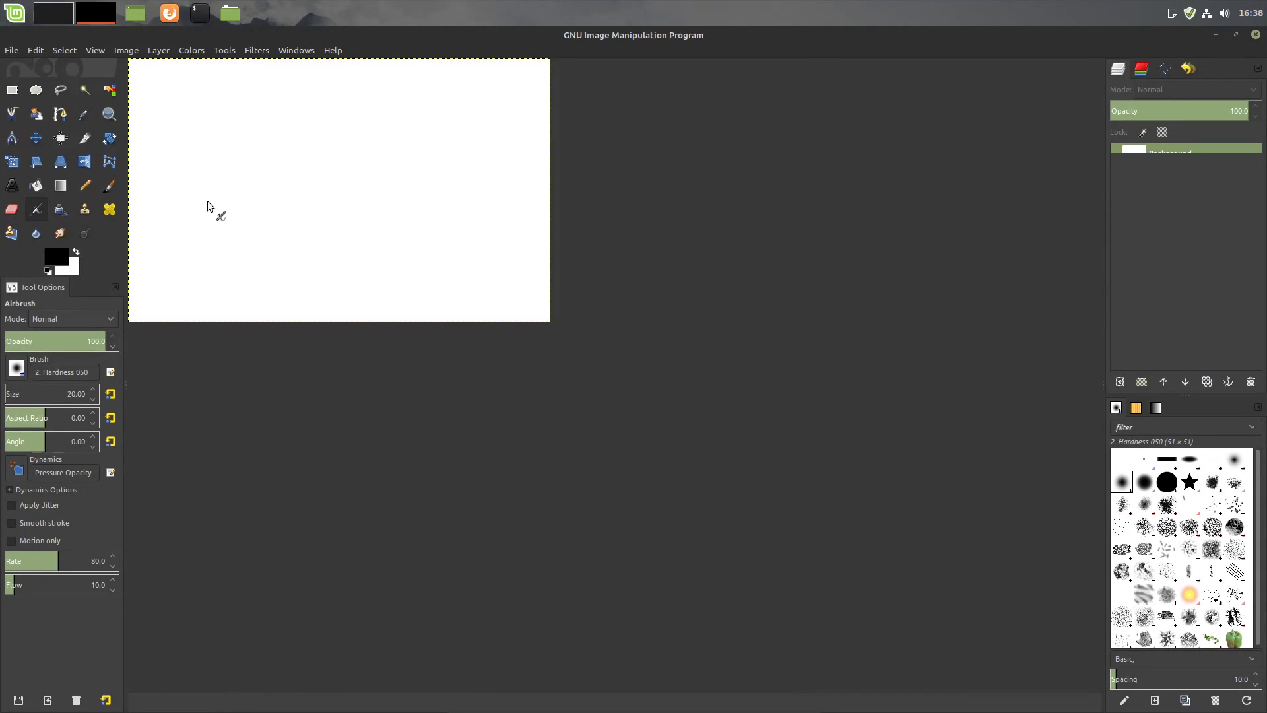
mouse_move(447, 342)
left_mouse_down()
mouse_move(530, 343)
mouse_move(637, 376)
mouse_move(521, 405)
mouse_move(602, 451)
left_mouse_up()
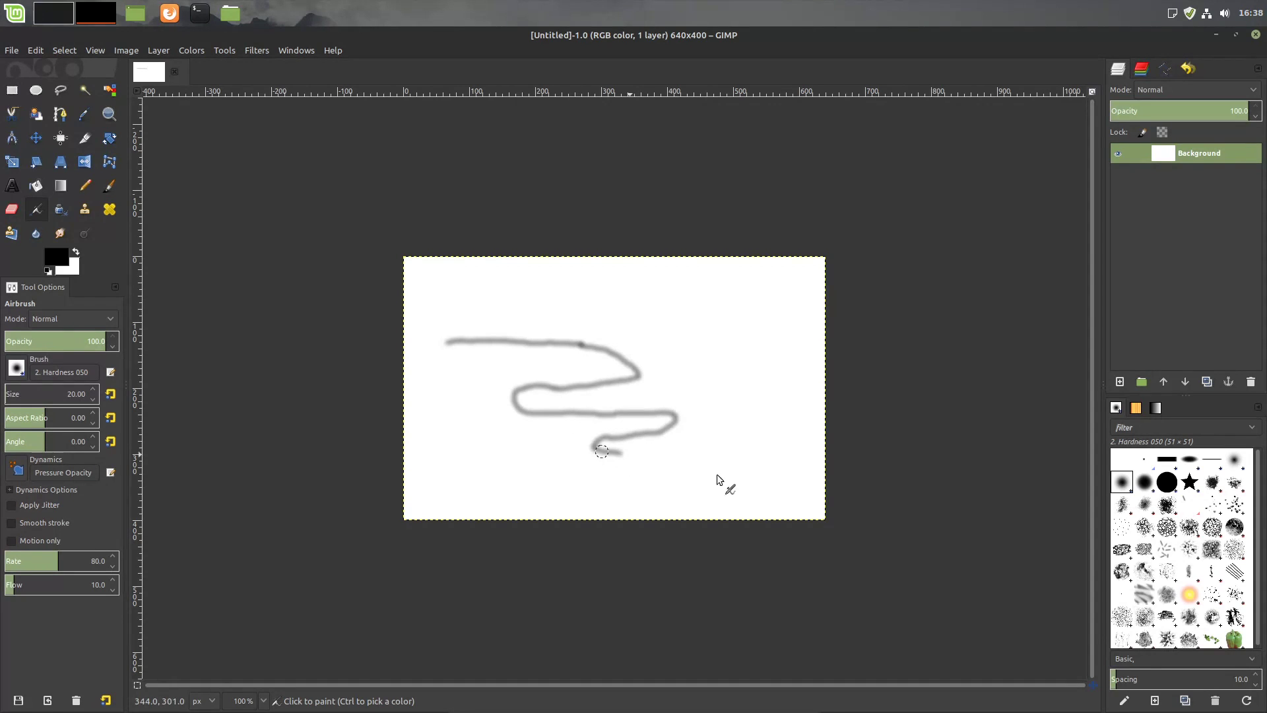
left_click_drag(717, 473, 726, 492)
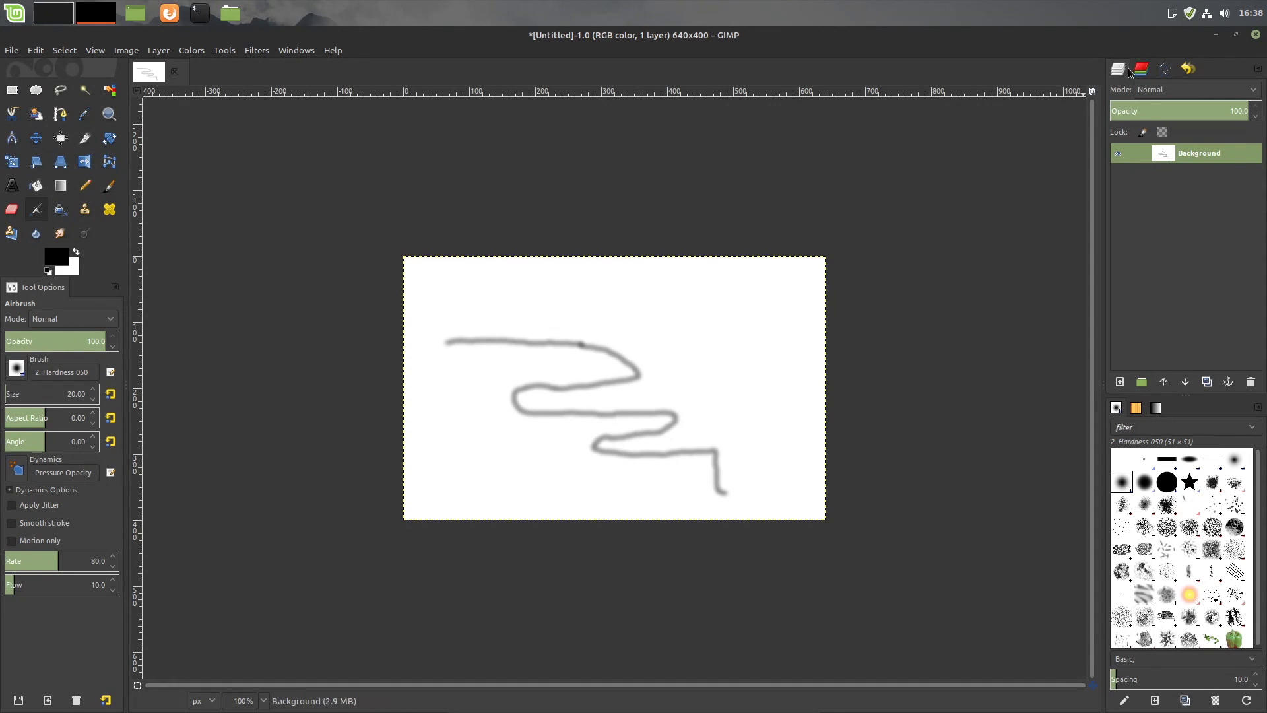
Quit the image editor, discarding the unsaved drawing, and launch Simple Scan from the Graphics applications
left_click(1255, 34)
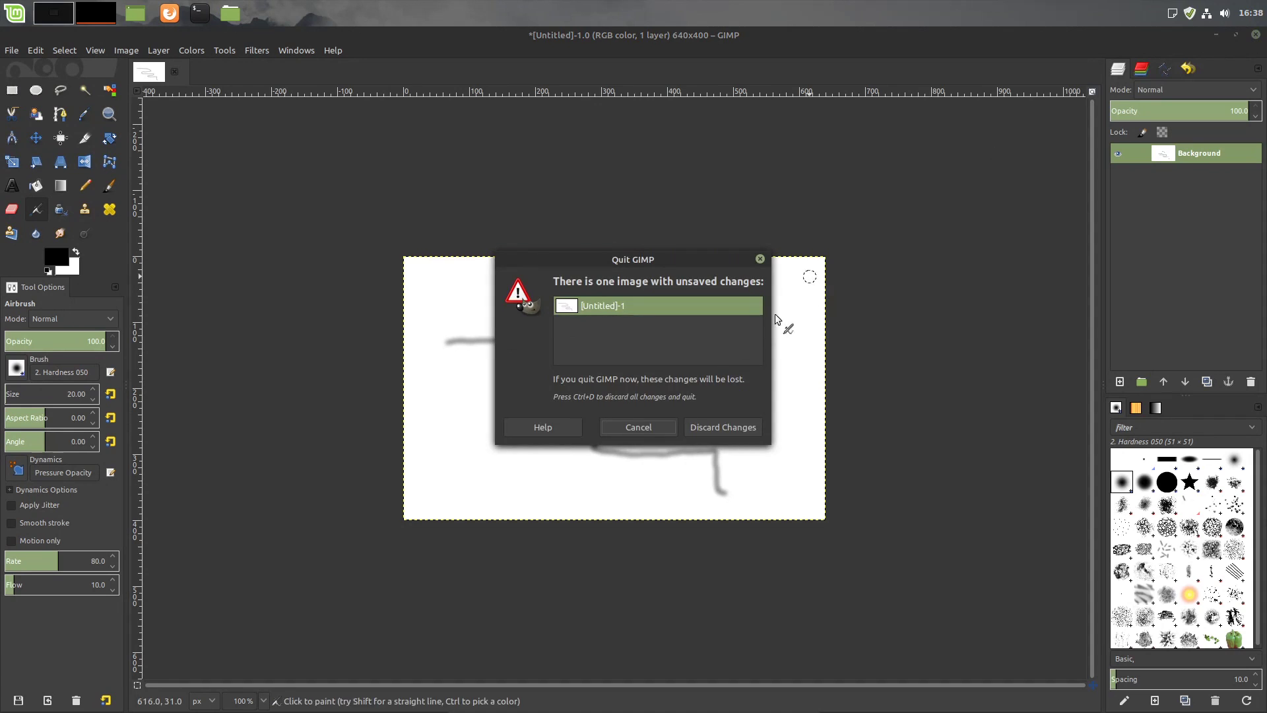
left_click(727, 430)
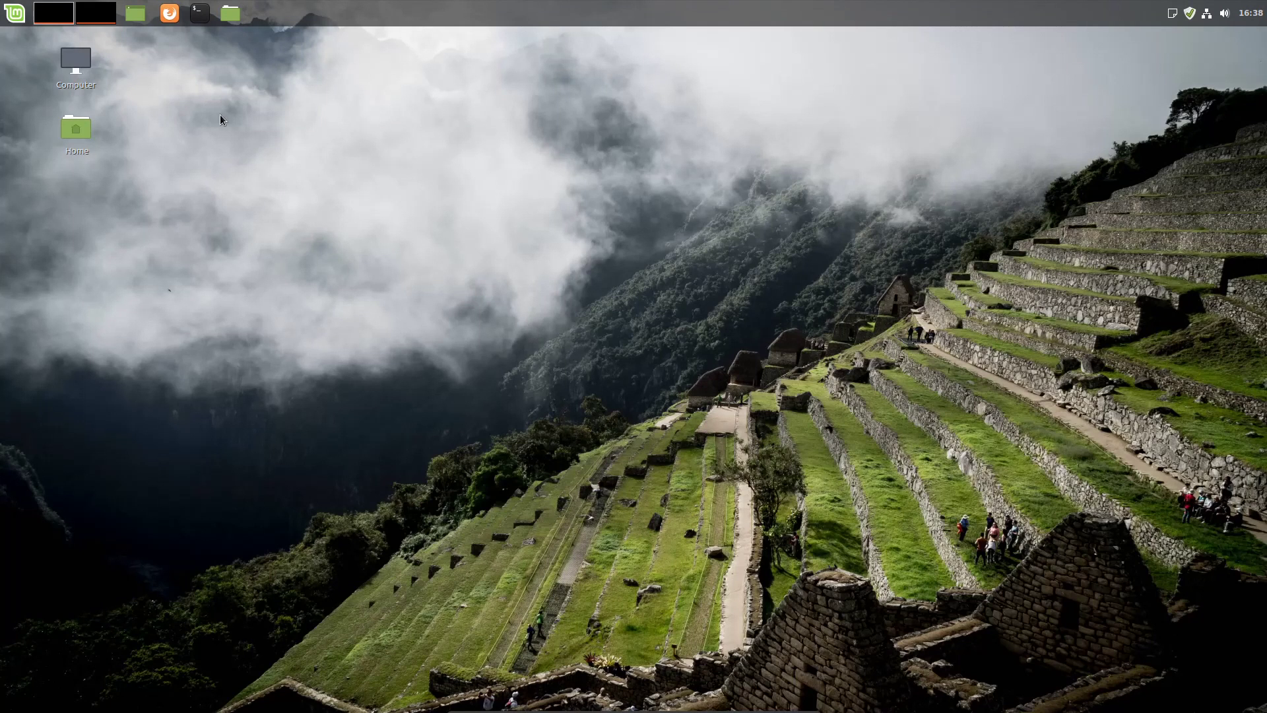
left_click(15, 13)
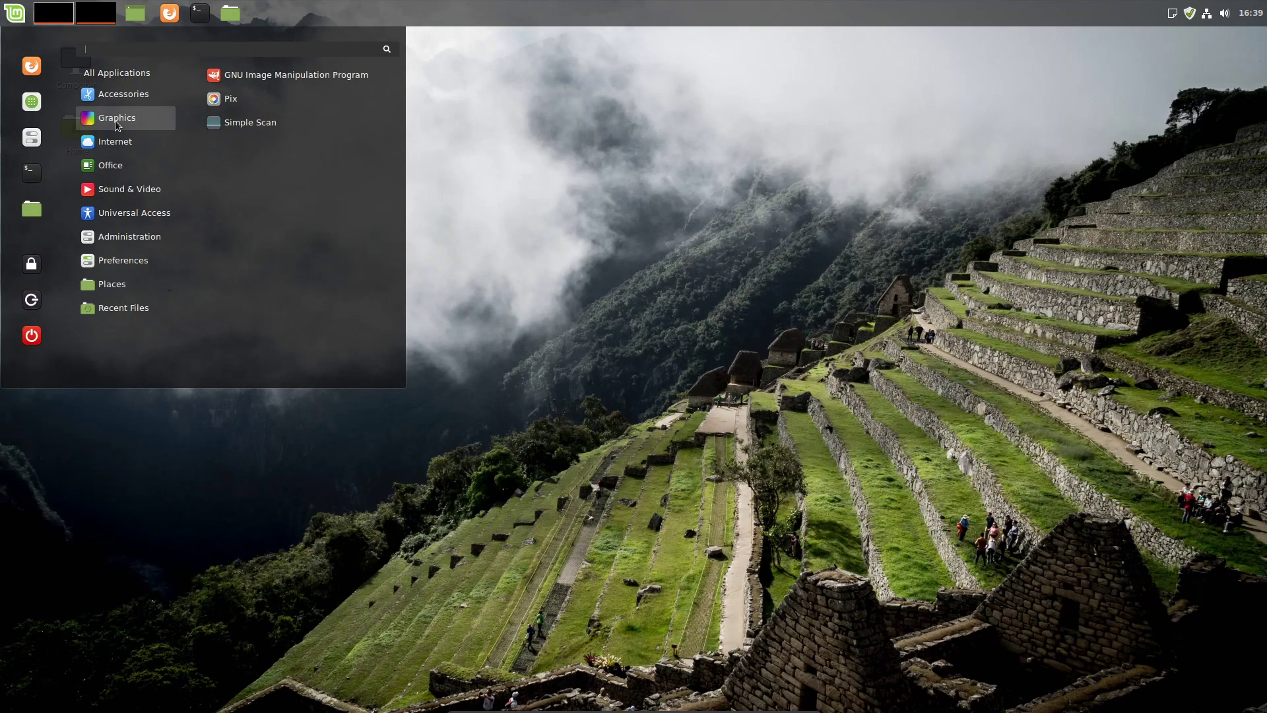
left_click(321, 125)
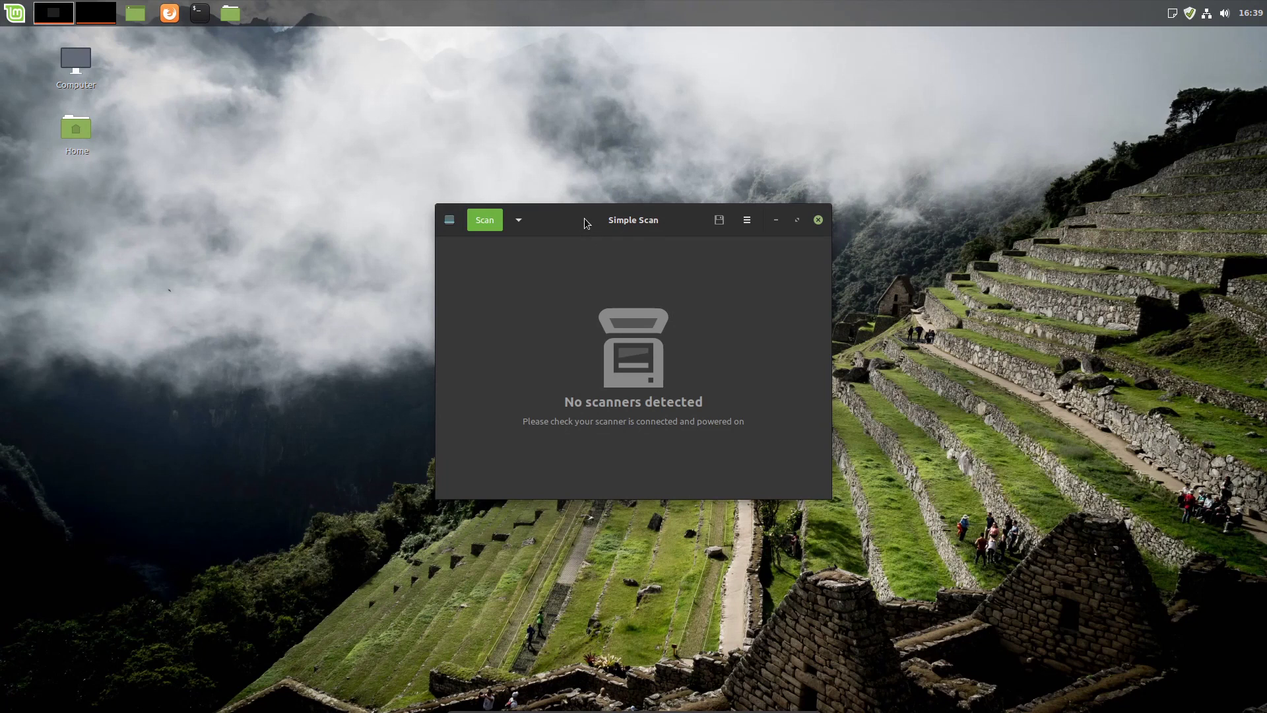
Enlarge the Simple Scan window and move it to the upper middle of the desktop
left_click_drag(584, 217, 585, 173)
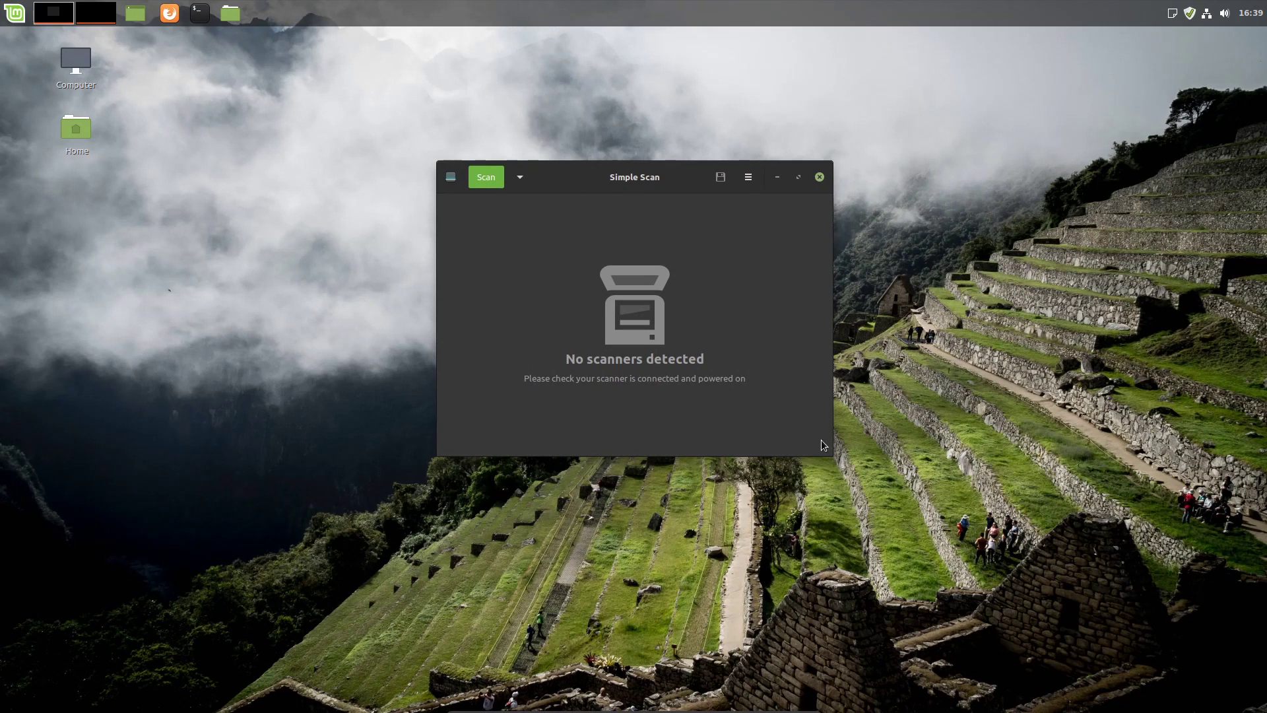
left_click_drag(832, 454, 1034, 620)
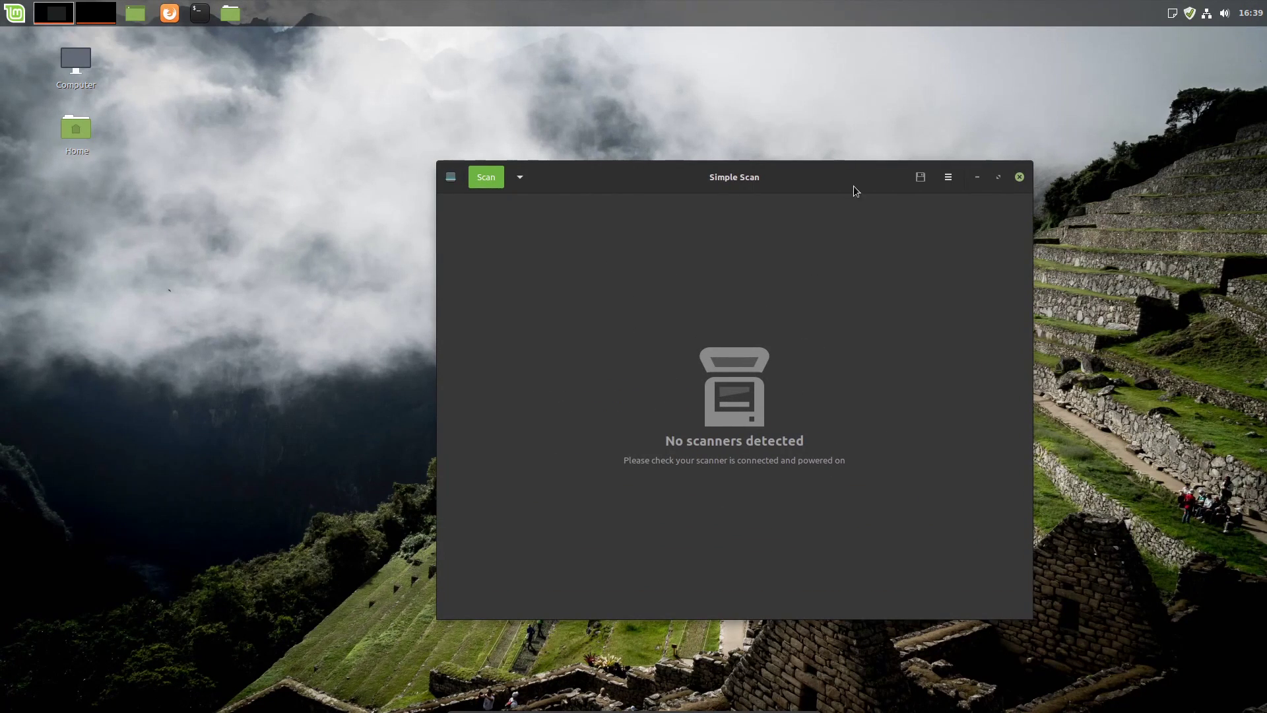
left_click_drag(830, 171, 728, 120)
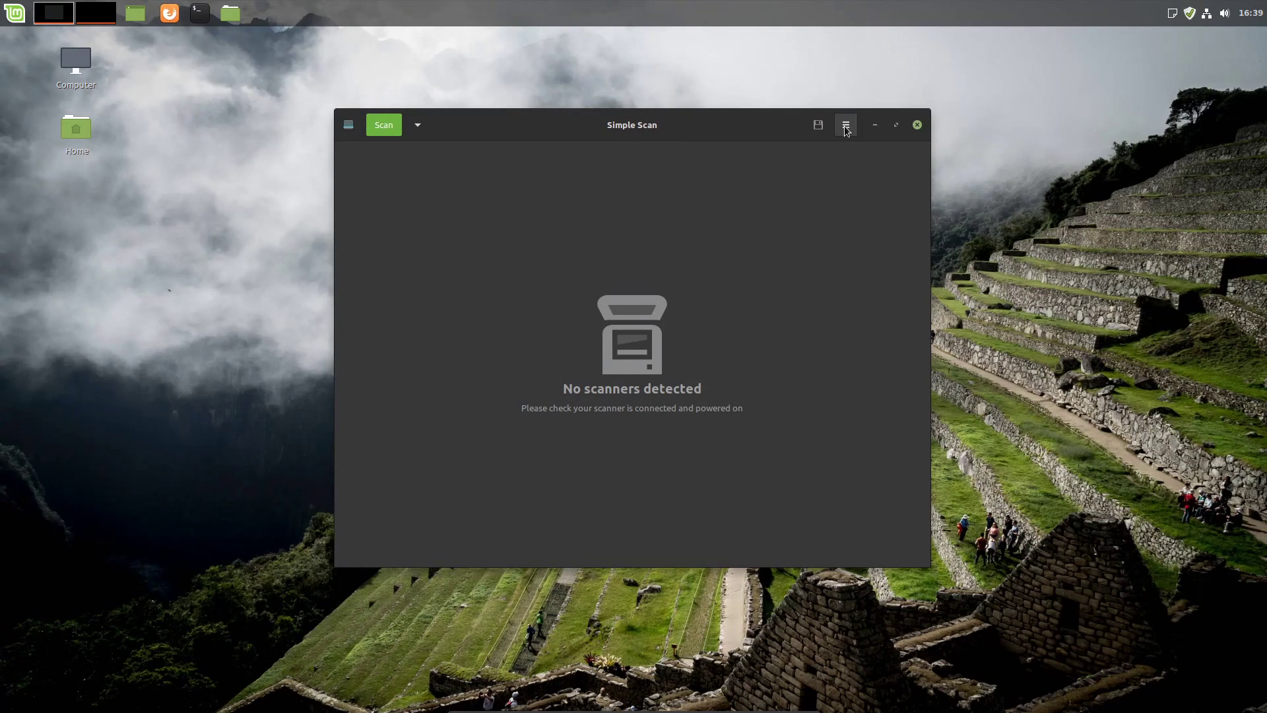
left_click_drag(509, 128, 503, 132)
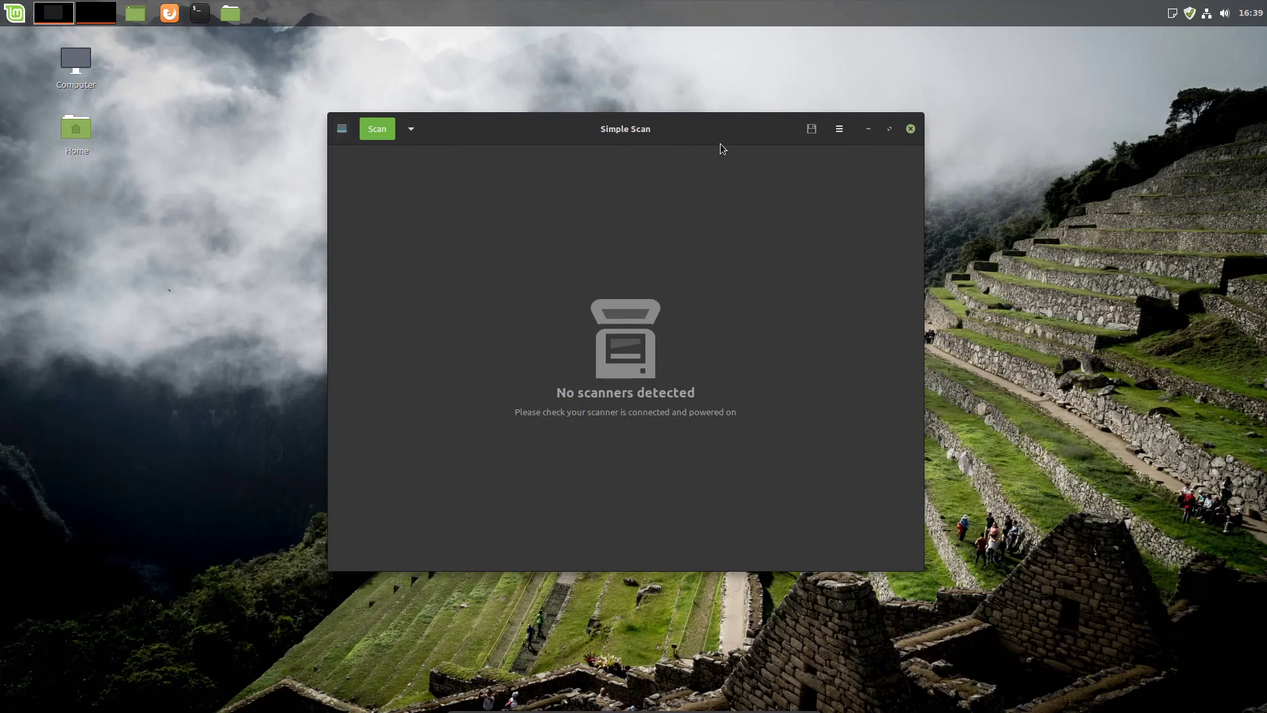
Close Simple Scan and launch HexChat from the Internet applications
left_click(910, 129)
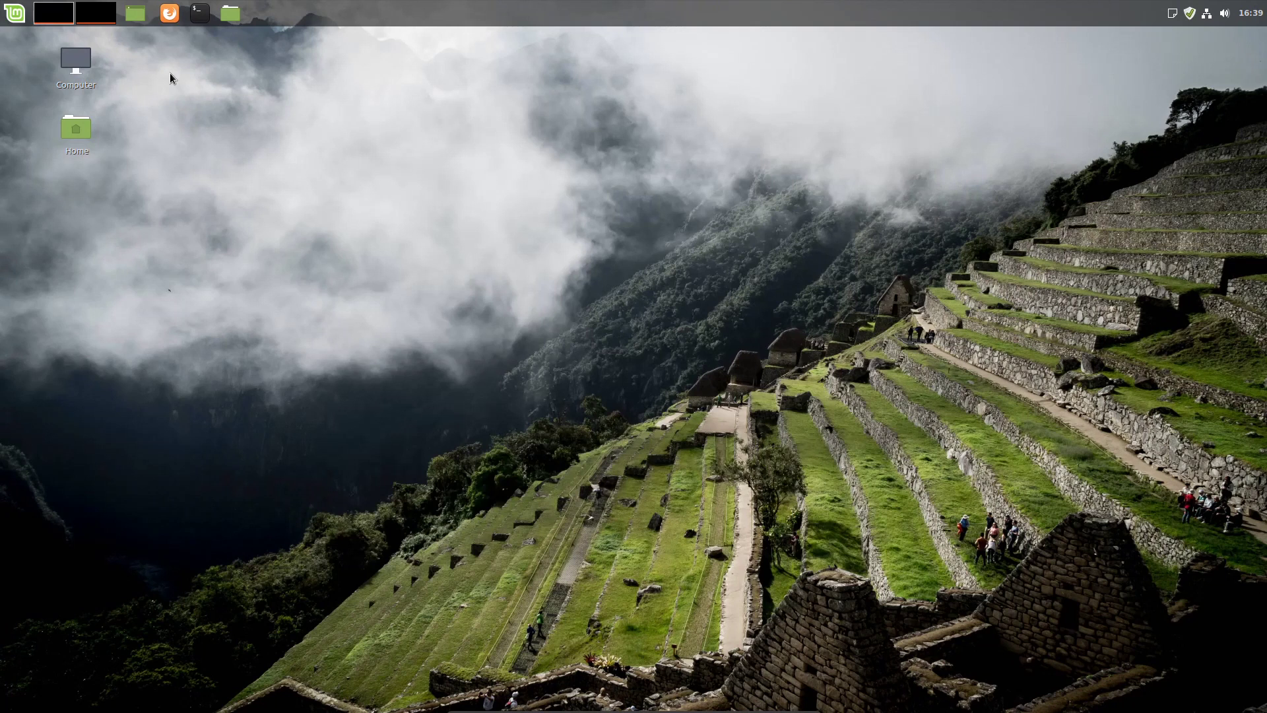
left_click(15, 14)
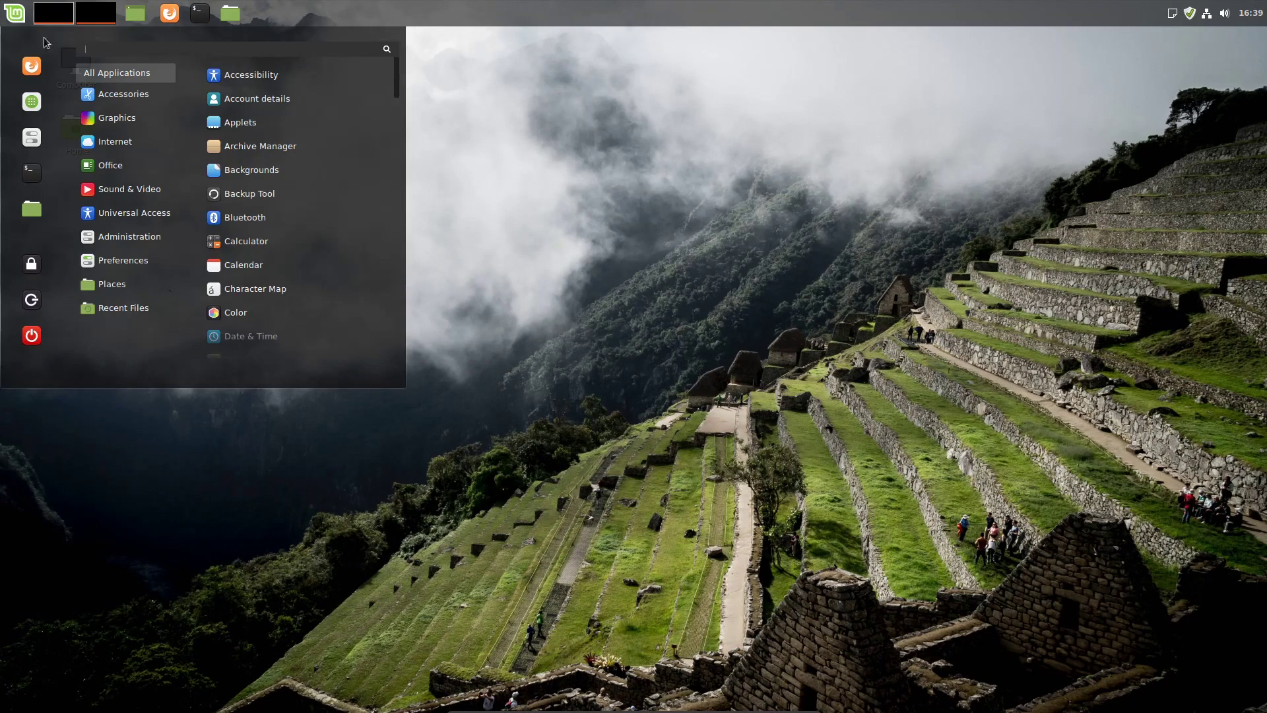
mouse_move(116, 145)
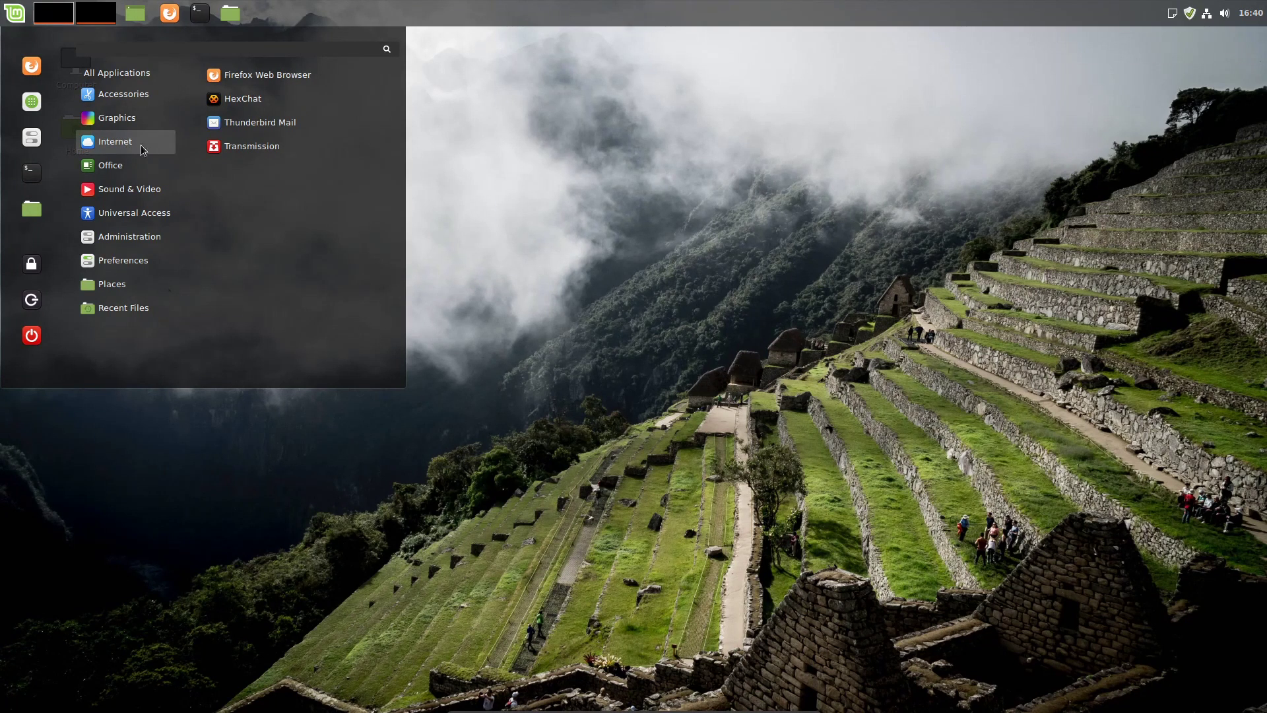
left_click(284, 98)
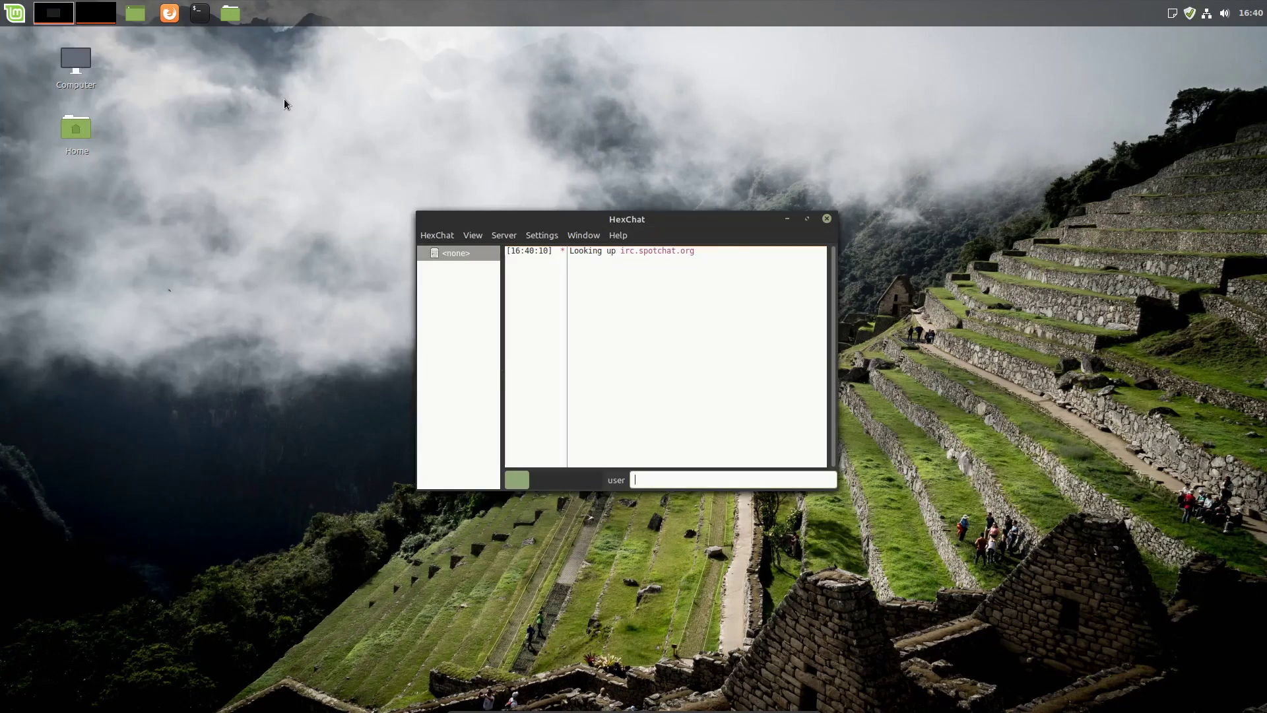
Enlarge and reposition the chat window, and widen its channel list so the #linuxmint-help name fits
left_click_drag(678, 218, 629, 174)
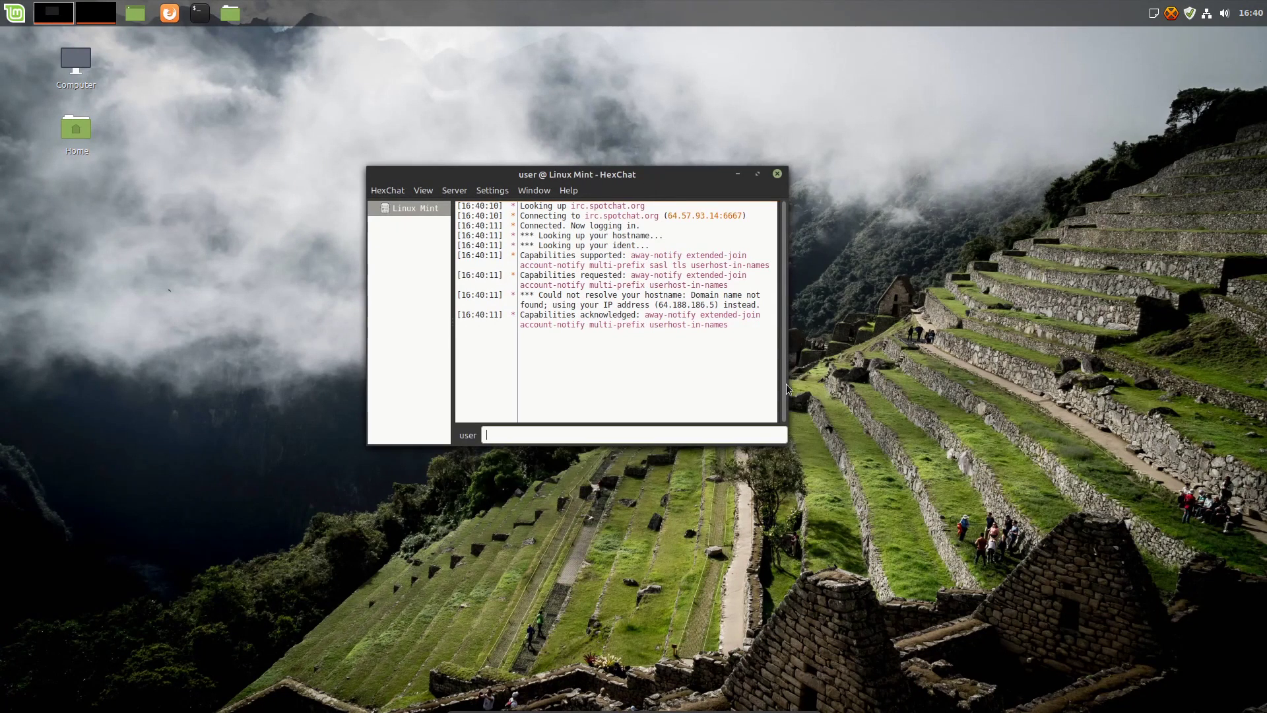
left_click_drag(785, 443, 1000, 603)
left_click_drag(790, 173, 722, 105)
left_click_drag(855, 206, 883, 272)
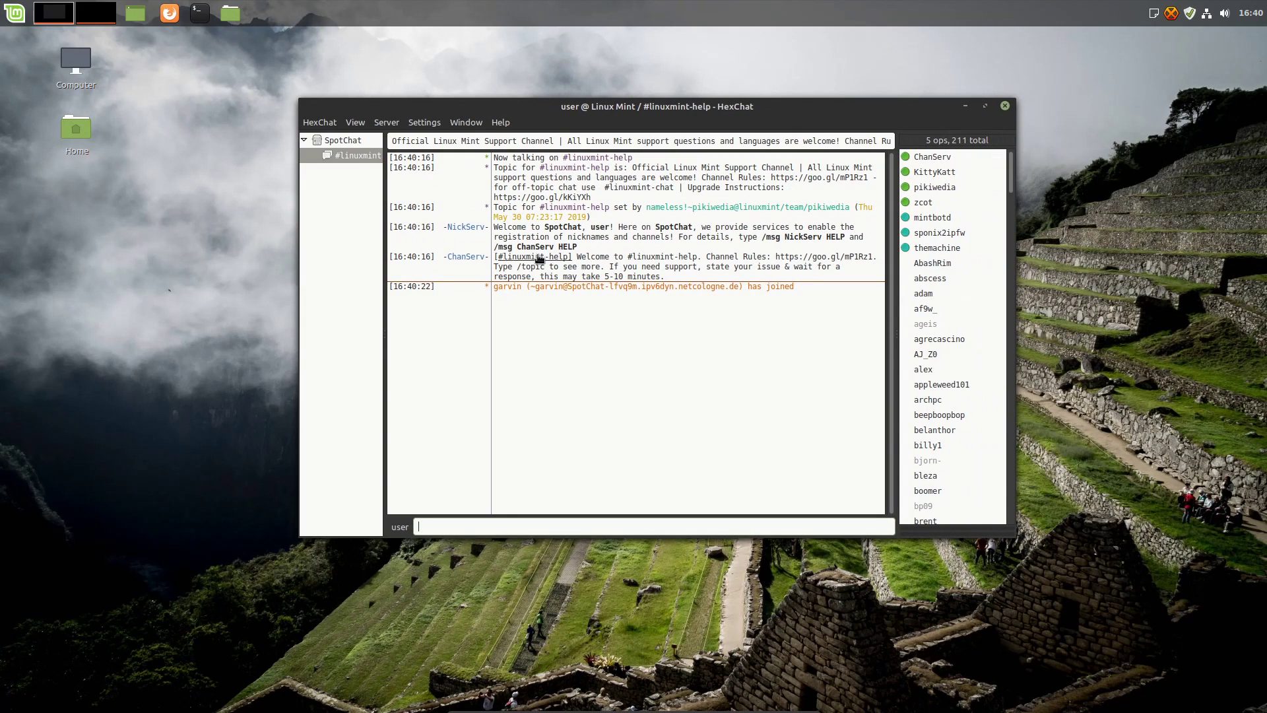
left_click_drag(384, 259, 419, 254)
left_click_drag(623, 109, 616, 111)
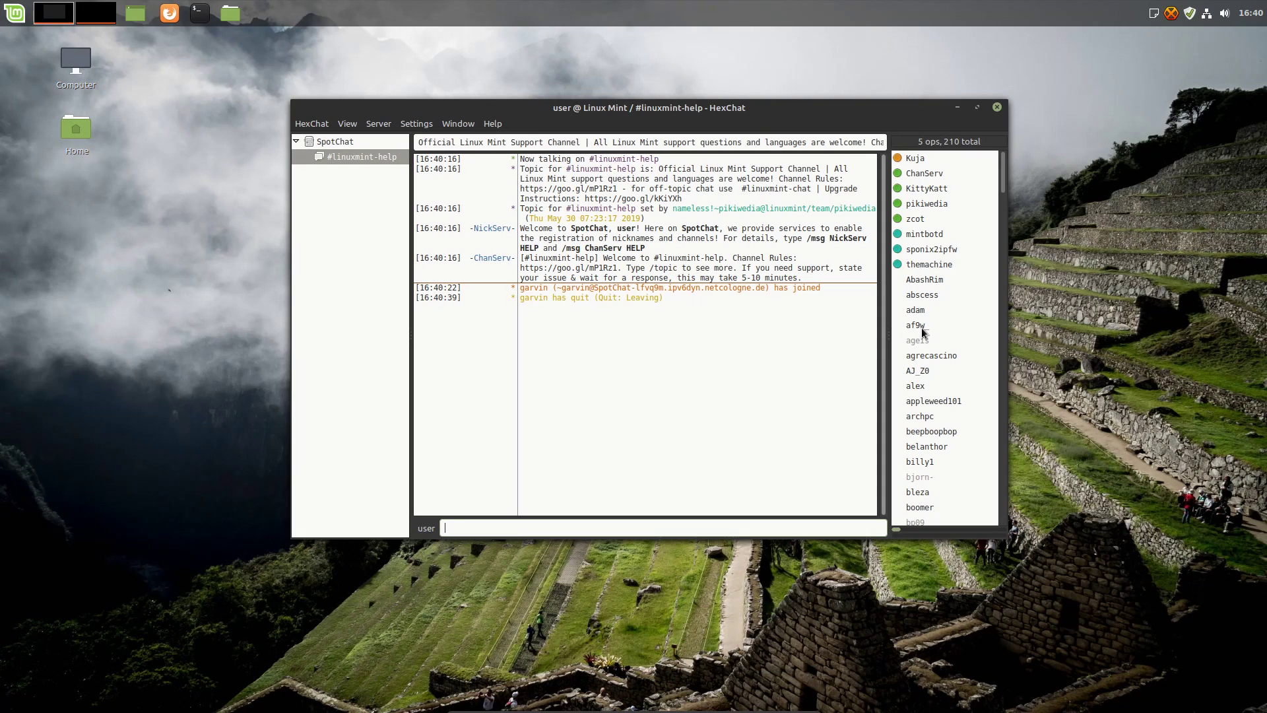
Browse the list of users in the #linuxmint-help channel
scroll(923, 332, "down", 5)
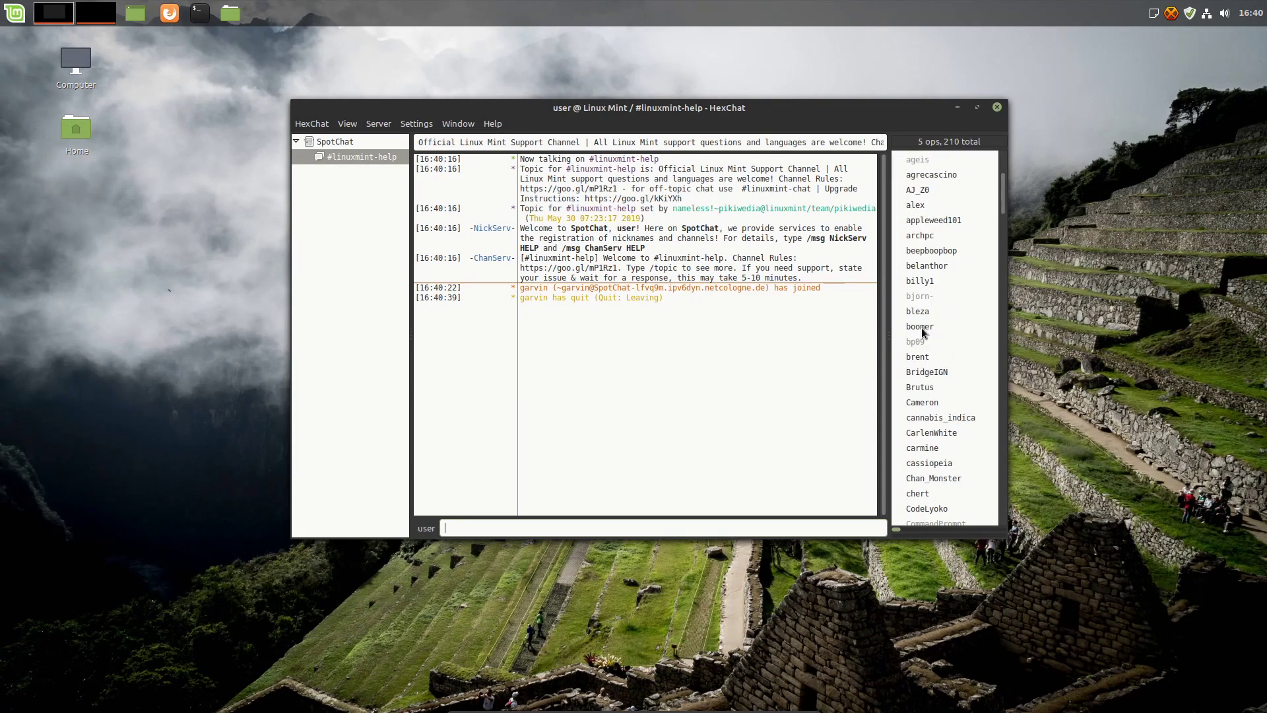
scroll(923, 323, "up", 3)
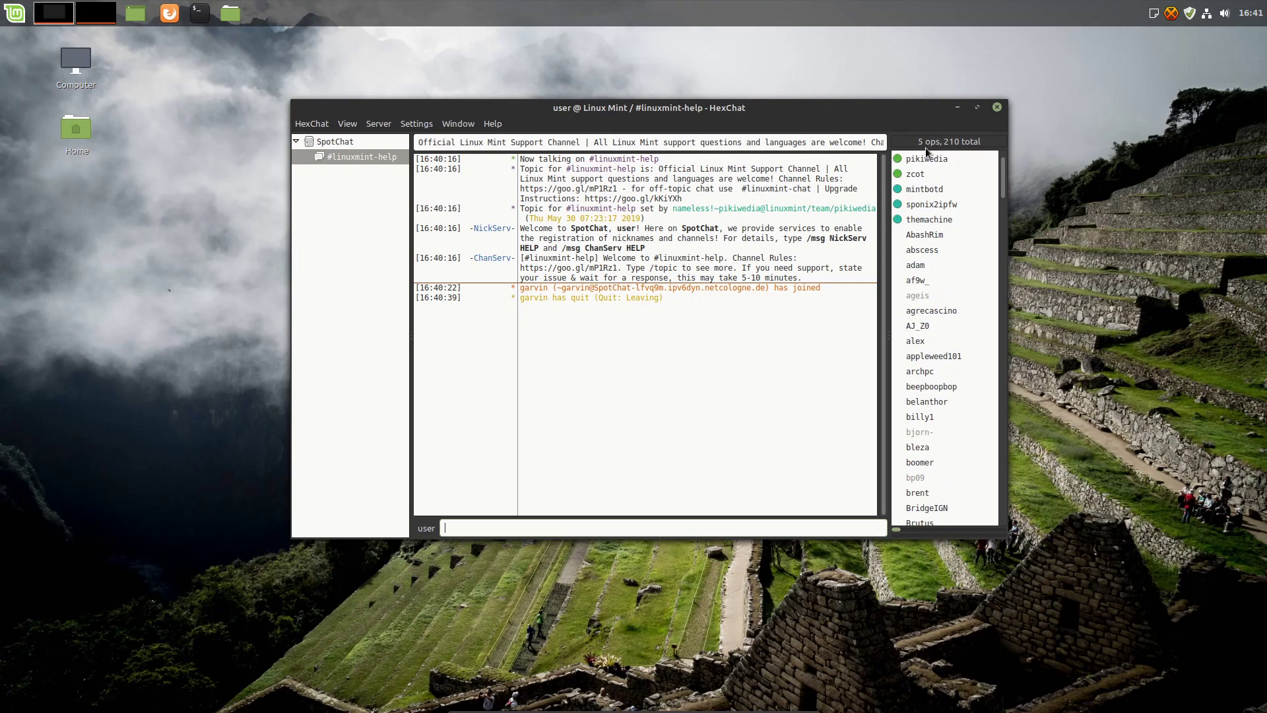
left_click_drag(1003, 173, 998, 393)
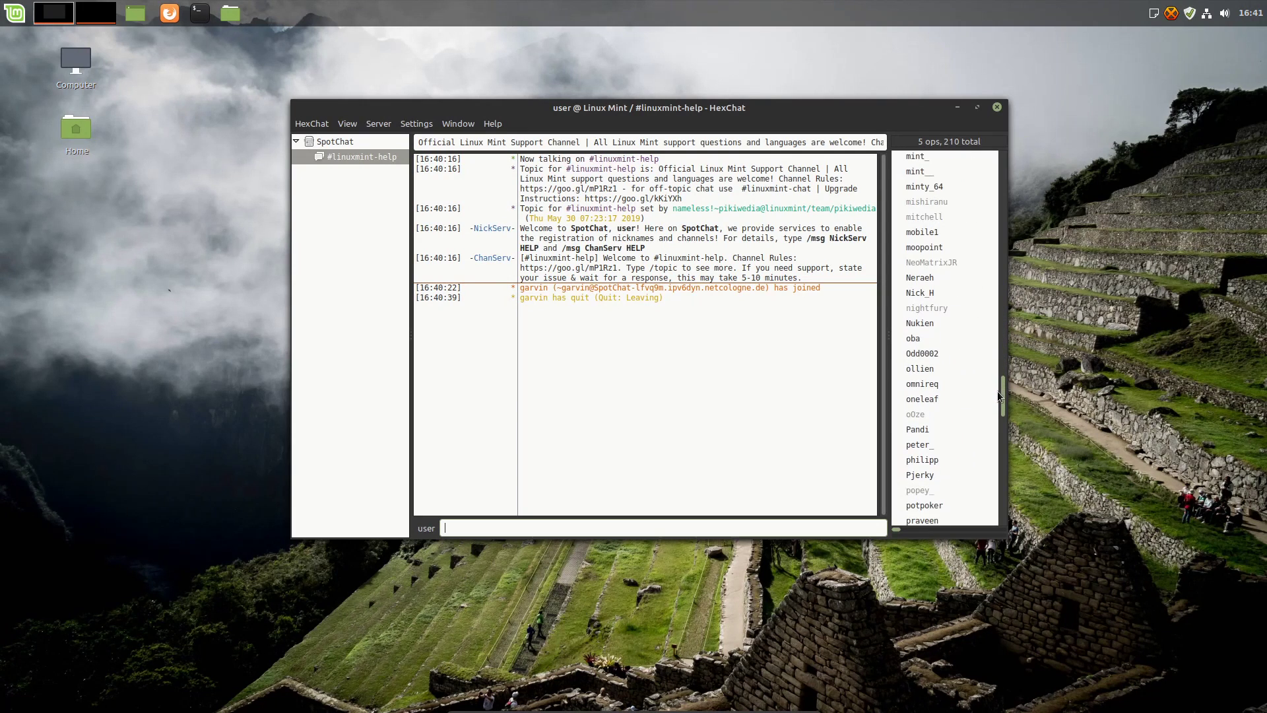
scroll(904, 395, "down", 5)
left_click_drag(904, 115, 901, 133)
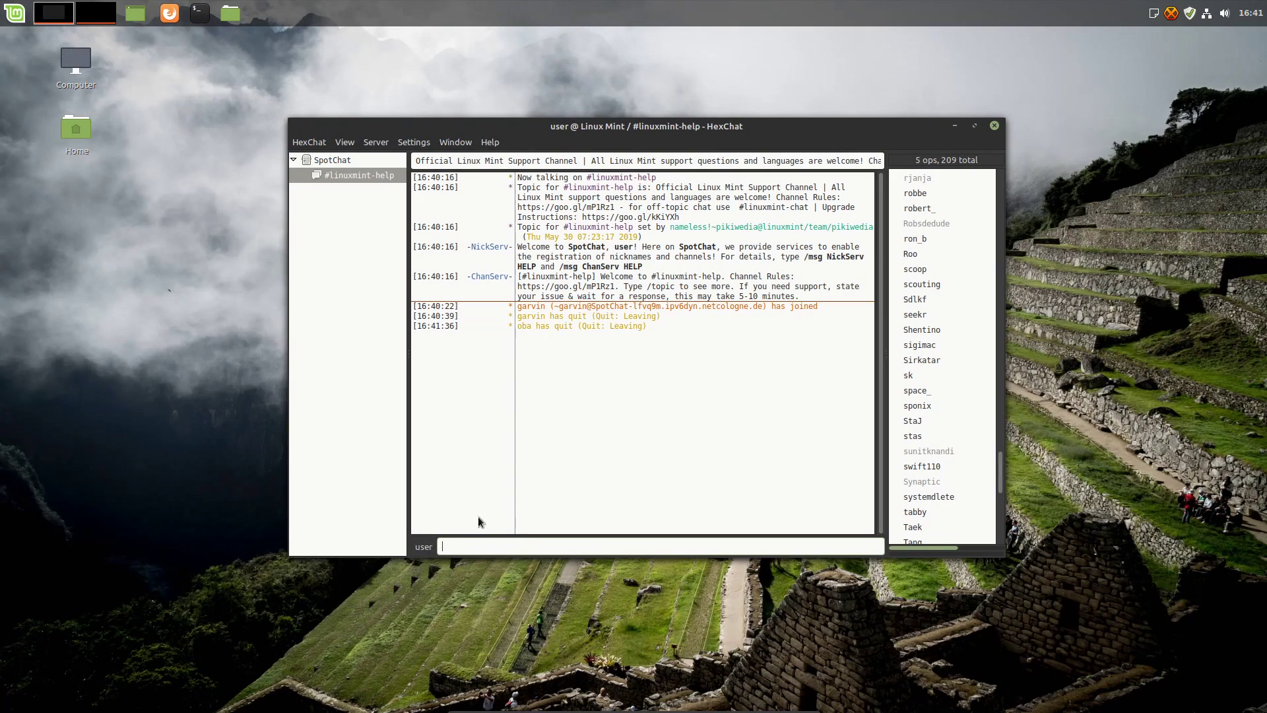
Quit HexChat and launch Thunderbird Mail from the Internet applications
left_click(994, 126)
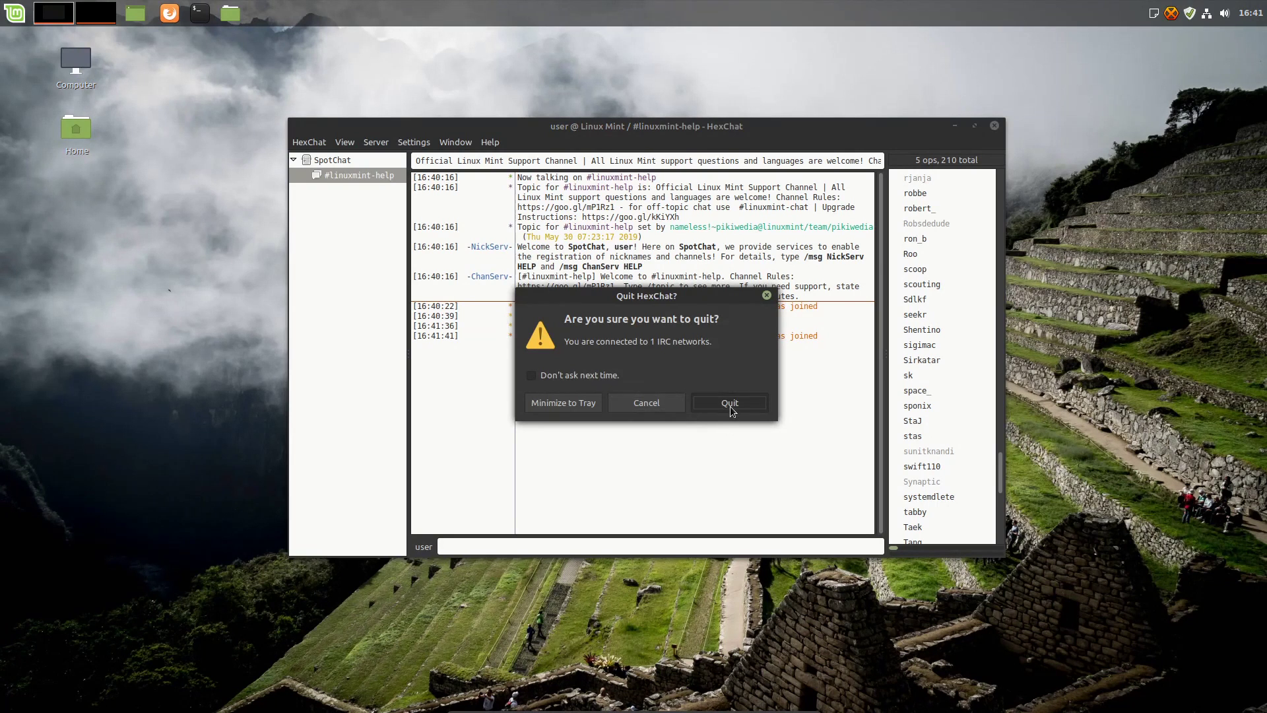
left_click(730, 405)
left_click(13, 6)
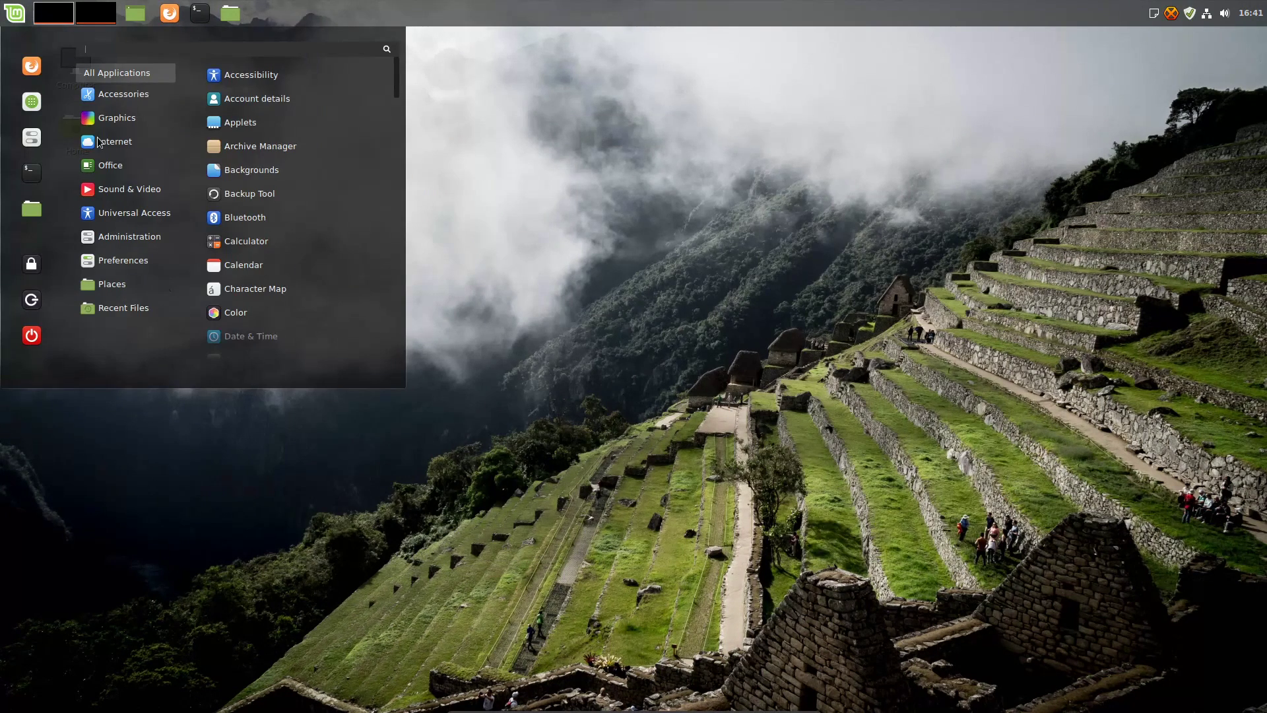
mouse_move(117, 150)
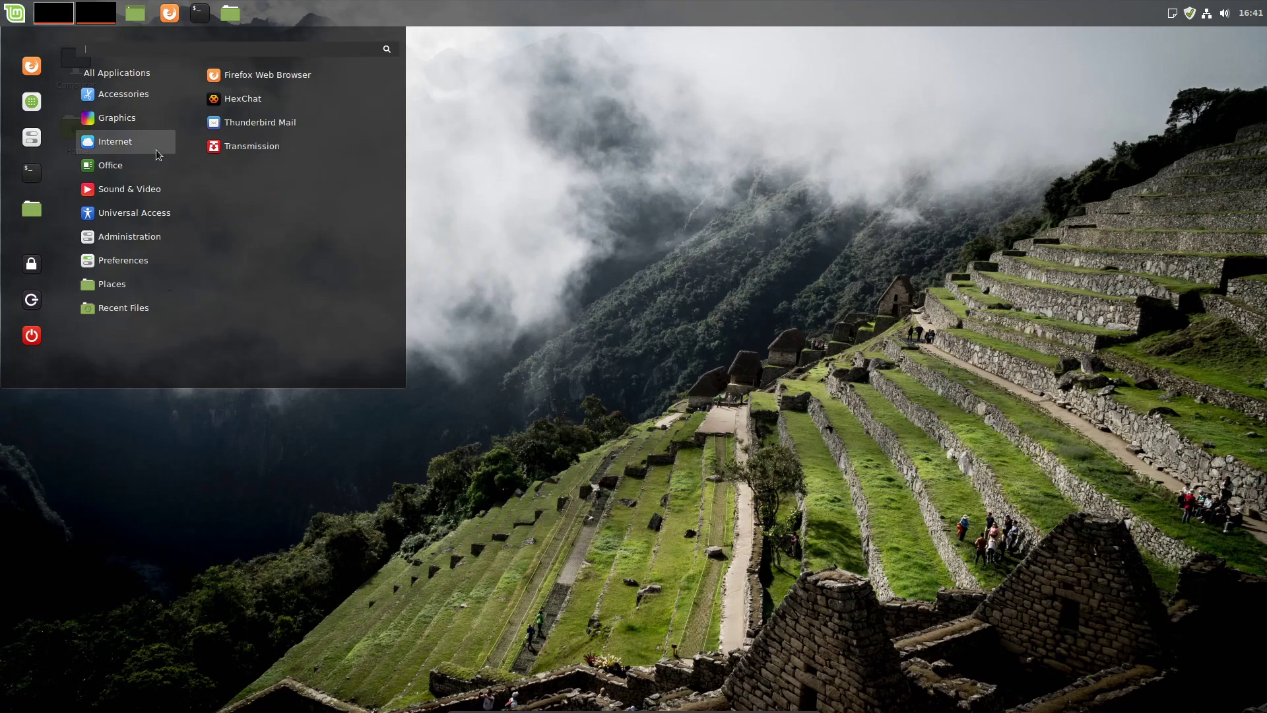
left_click(321, 121)
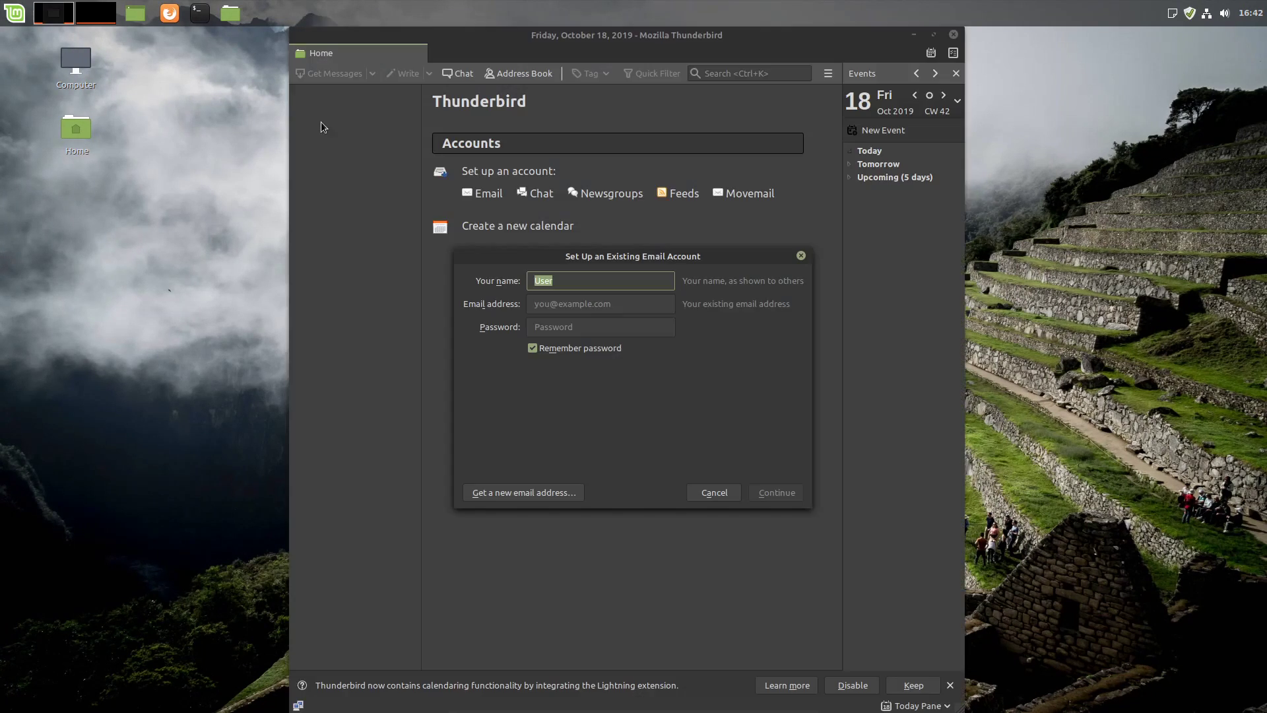
Dismiss the email account setup and the notification bars, and maximize the Thunderbird window with a wider folder pane
left_click(714, 493)
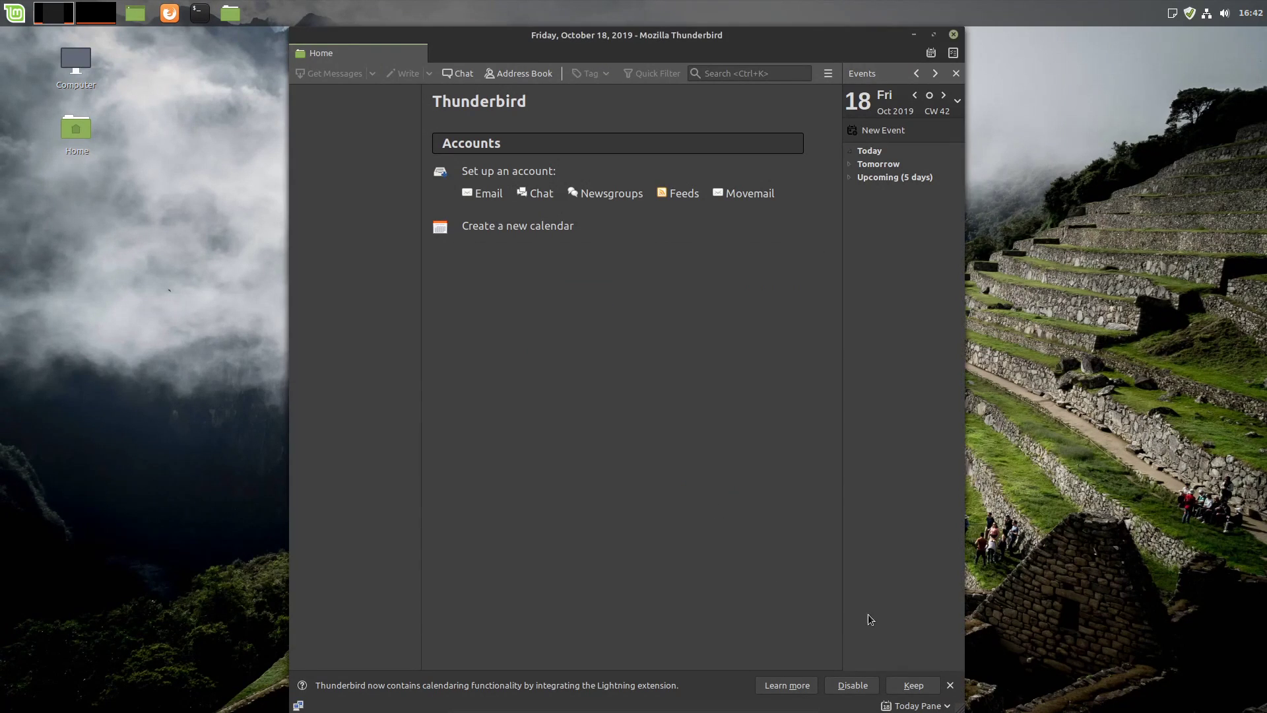
left_click(950, 685)
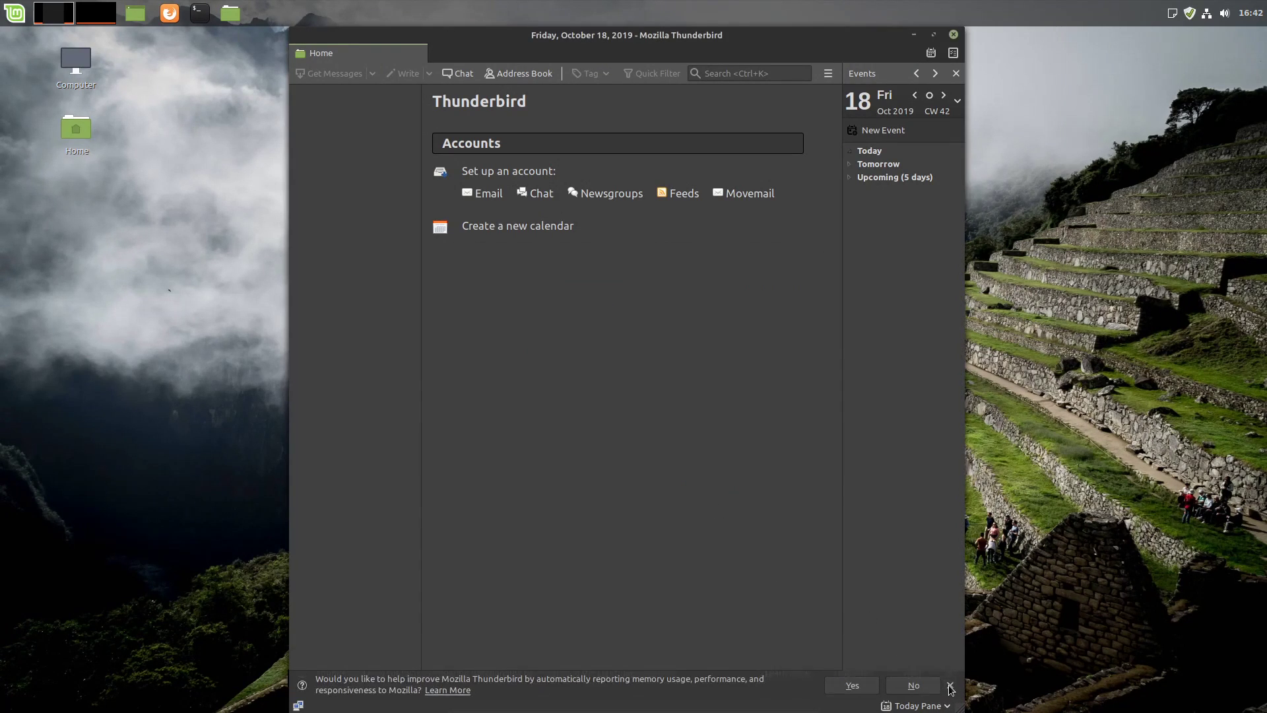
left_click(934, 35)
left_click_drag(1145, 257, 1086, 253)
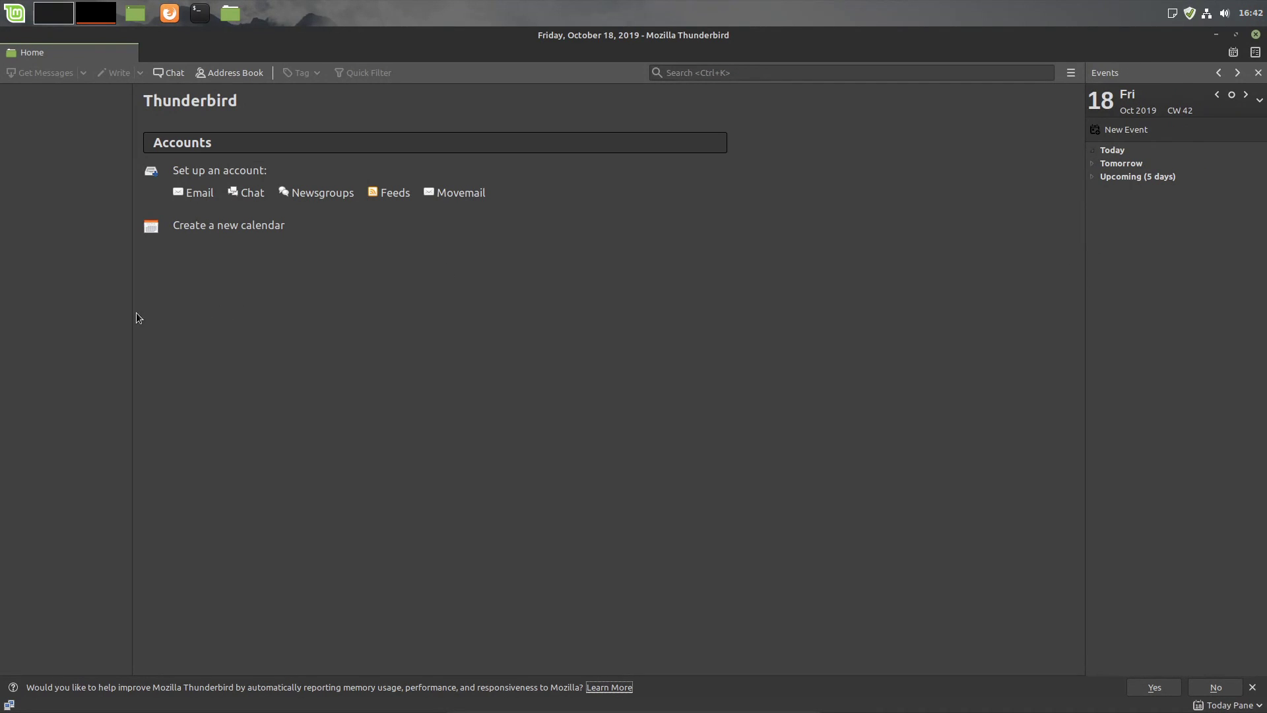
left_click_drag(133, 311, 162, 310)
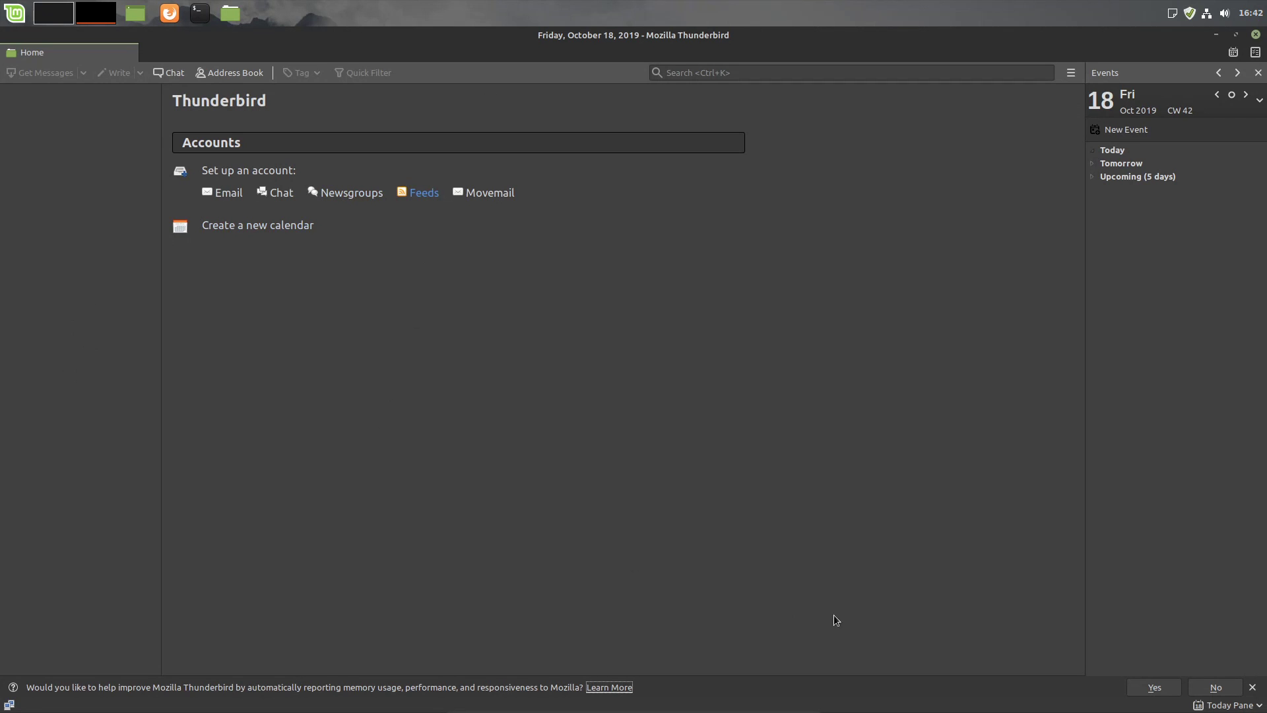
left_click(1253, 687)
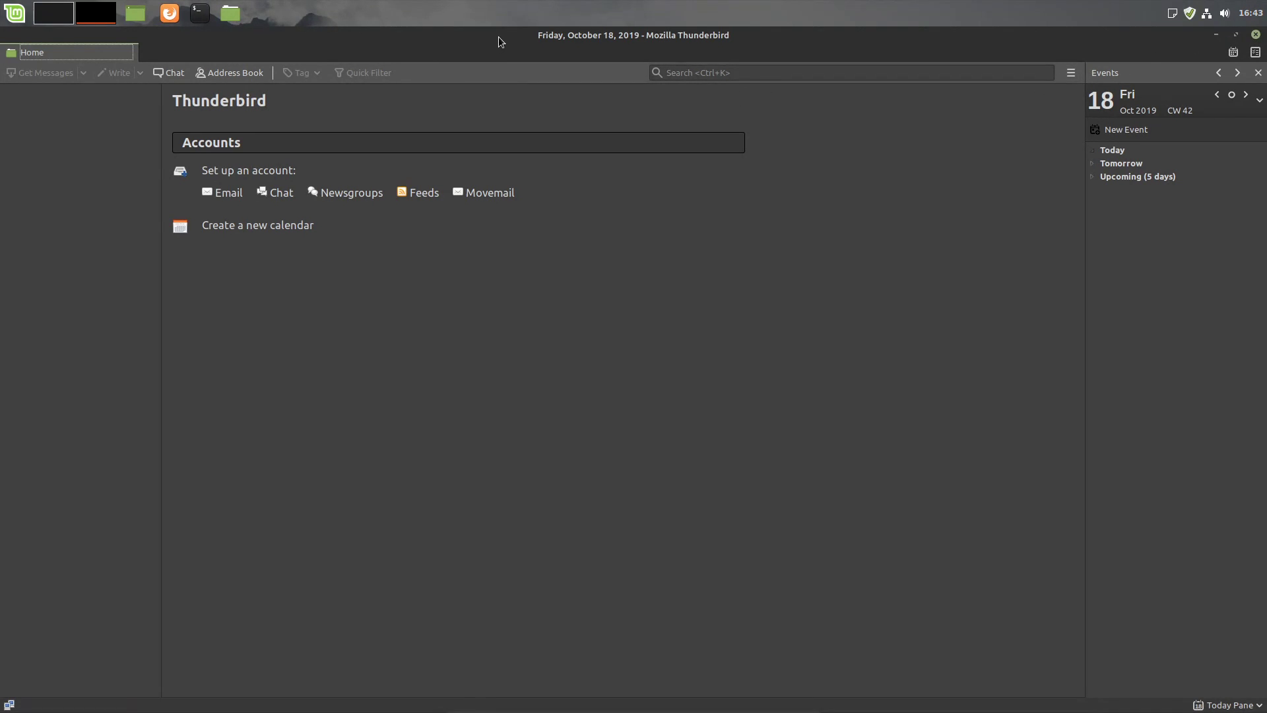
Close Thunderbird and launch Transmission from the Internet applications
left_click(352, 192)
left_click(1258, 36)
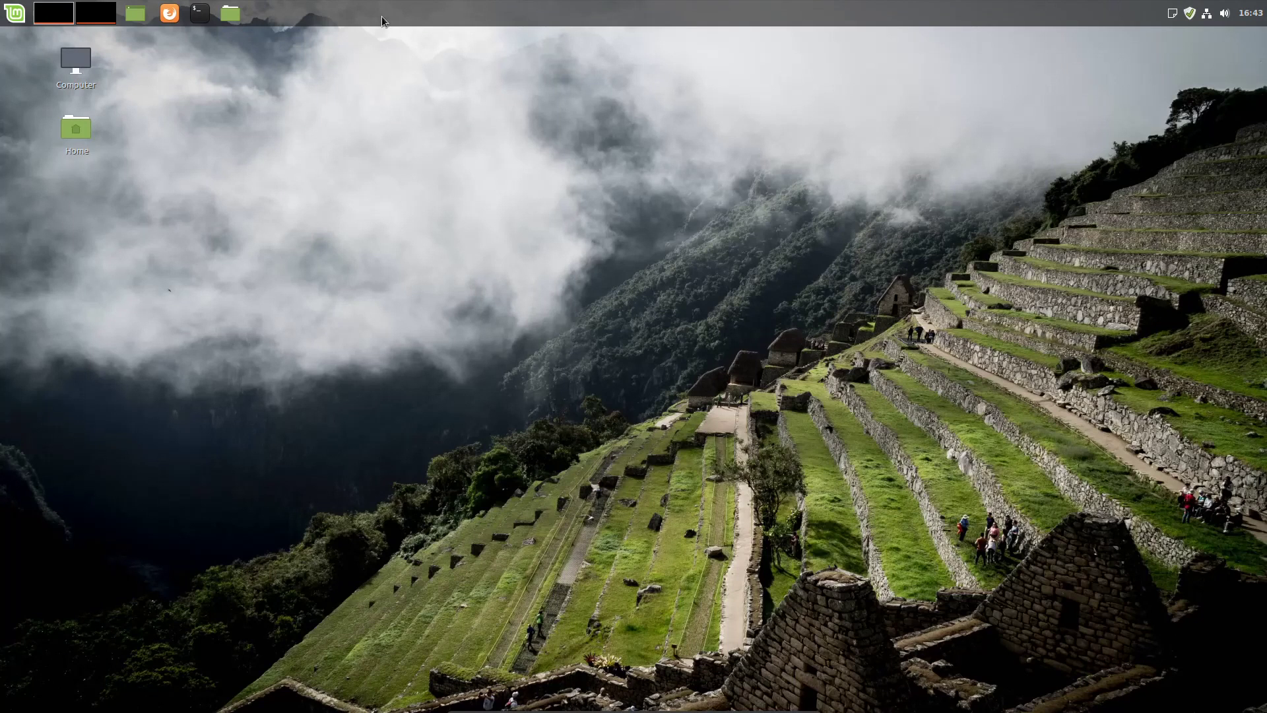
left_click(12, 7)
mouse_move(142, 141)
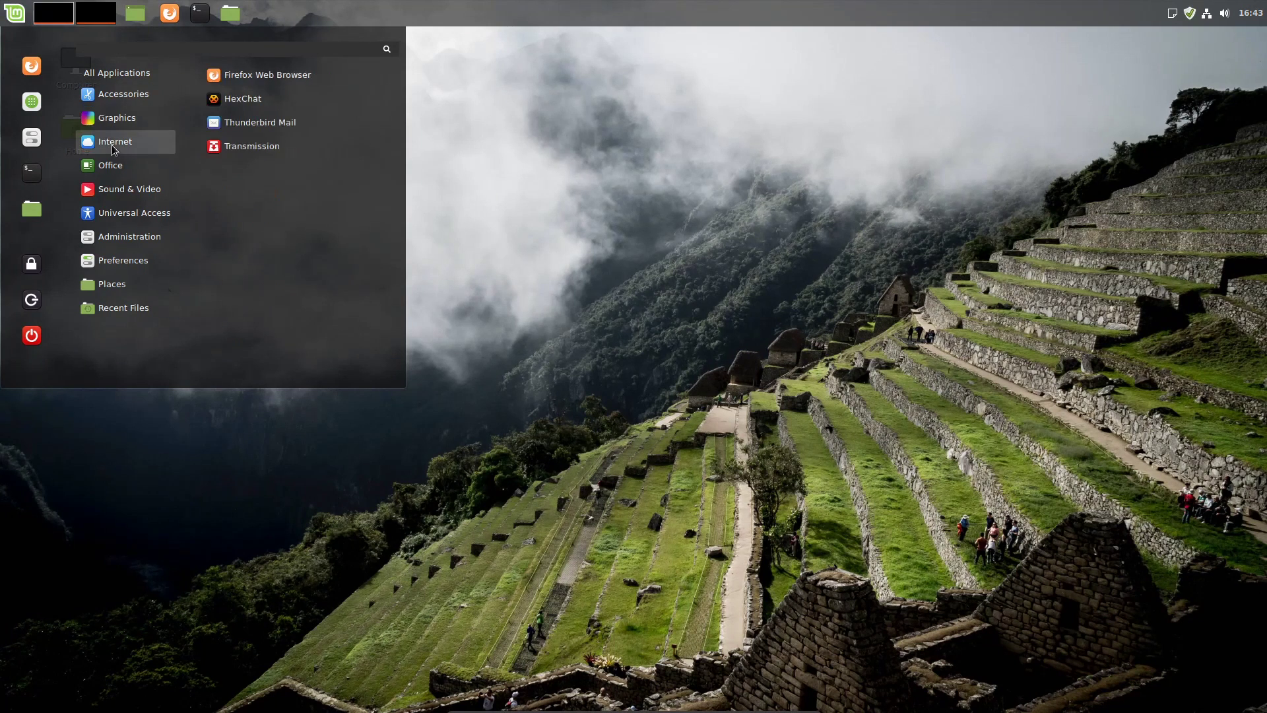
left_click(289, 146)
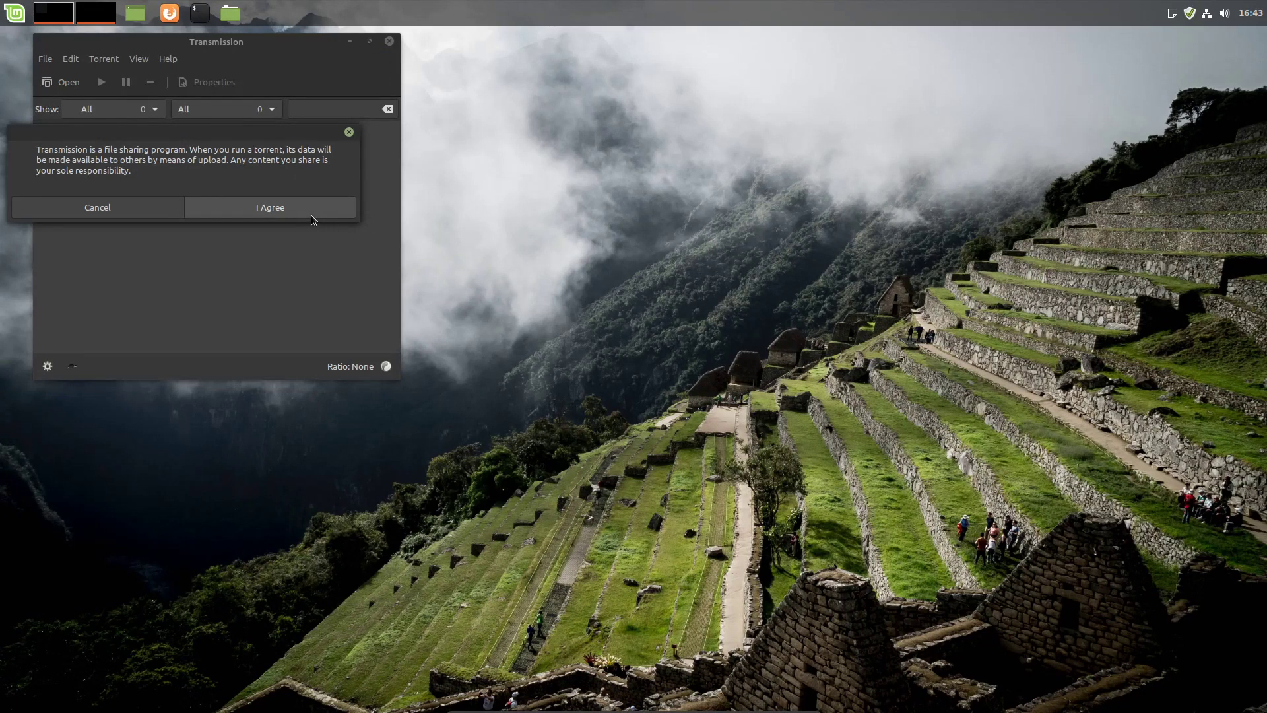
Agree to Transmission's file-sharing notice and move its window to the upper part of the desktop beside the icons
left_click_drag(211, 134, 249, 154)
left_click_drag(241, 44, 467, 251)
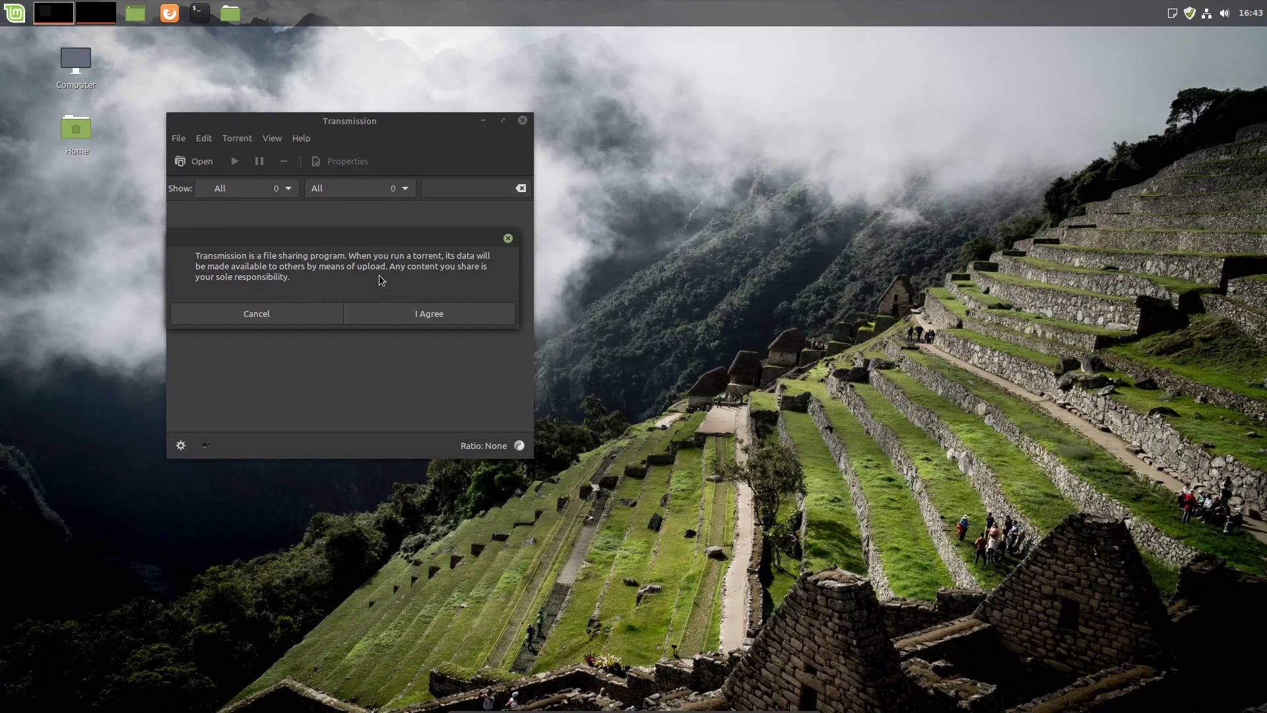
left_click(405, 320)
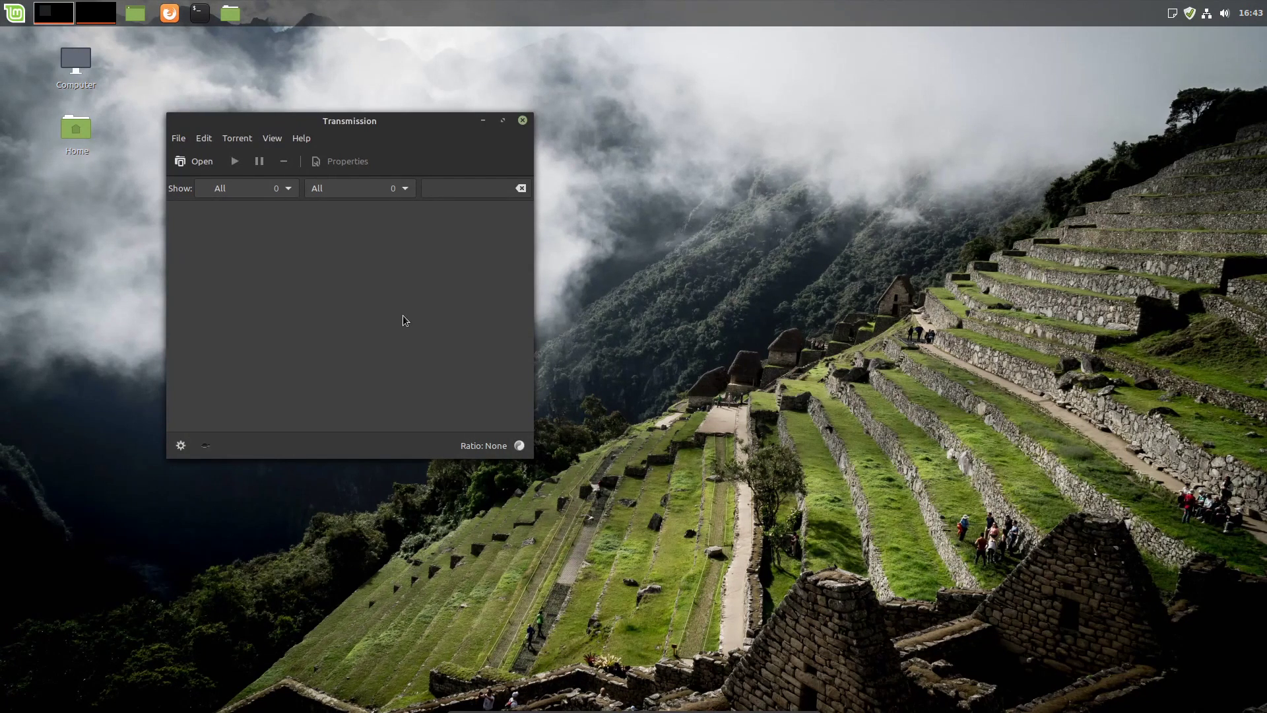
left_click_drag(396, 122, 370, 71)
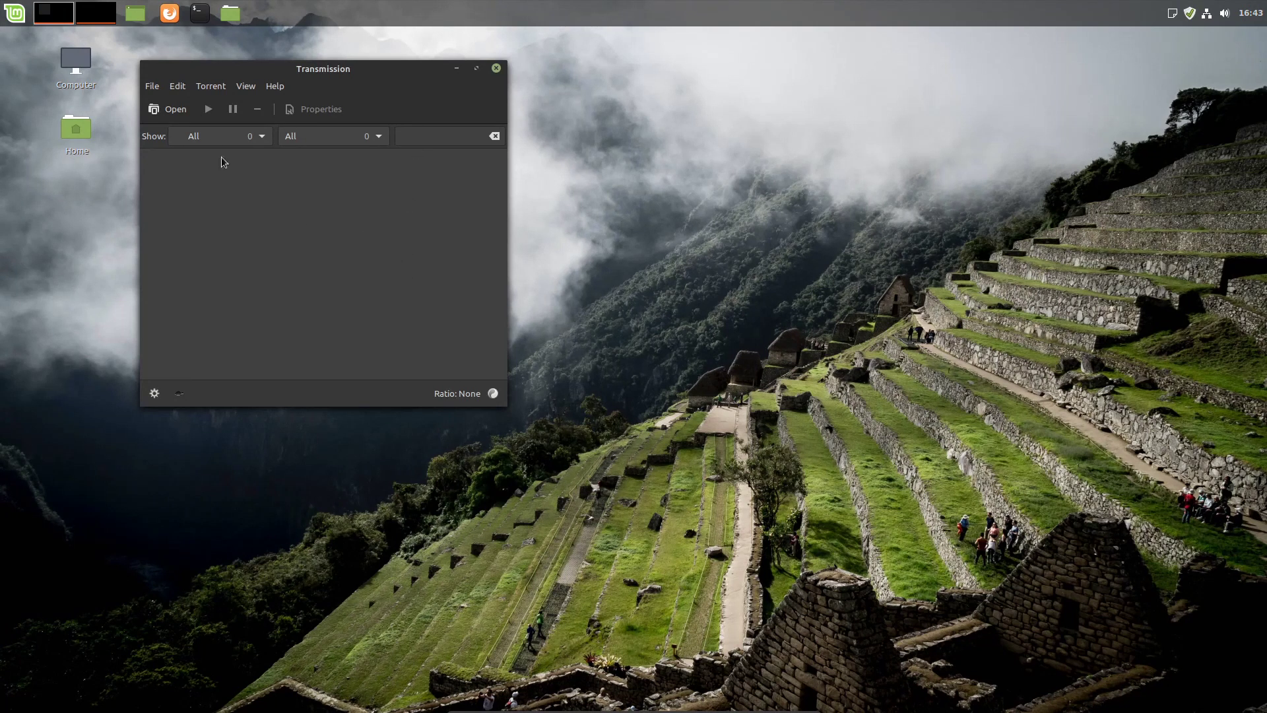
Launch Firefox, place its window beside Transmission, and load linuxmint.com
left_click(532, 68)
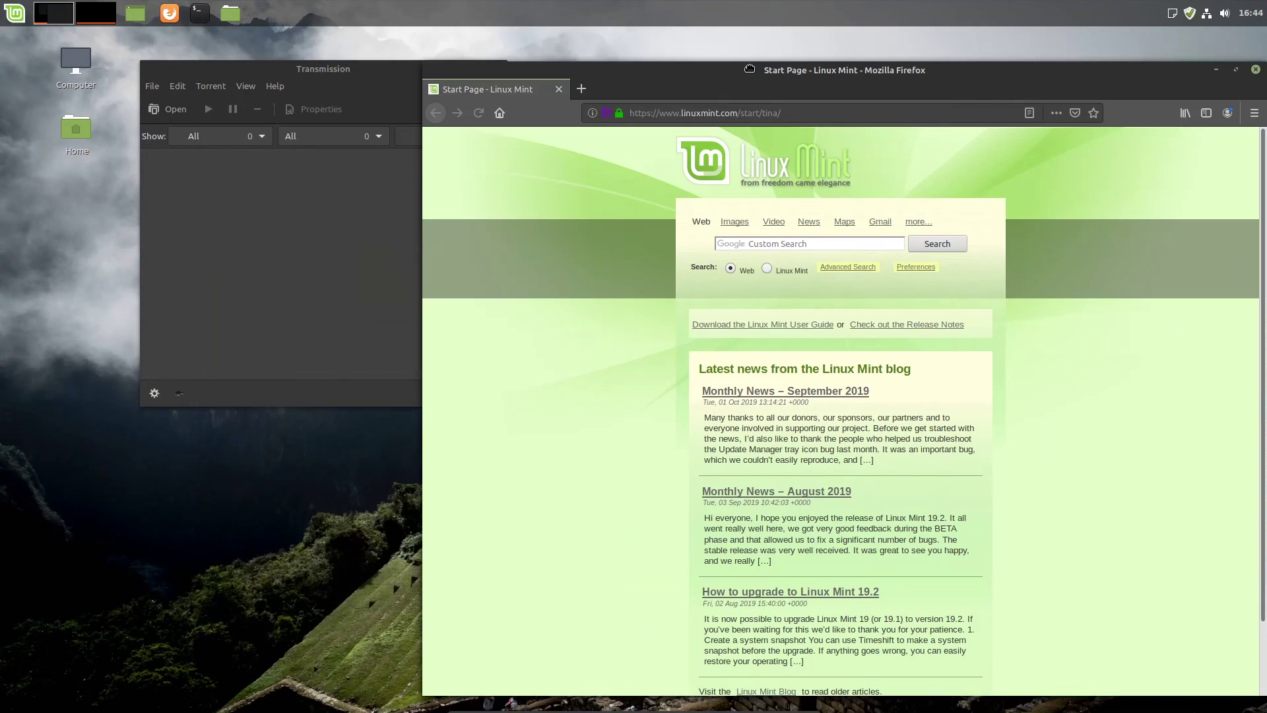
left_click_drag(730, 69, 710, 70)
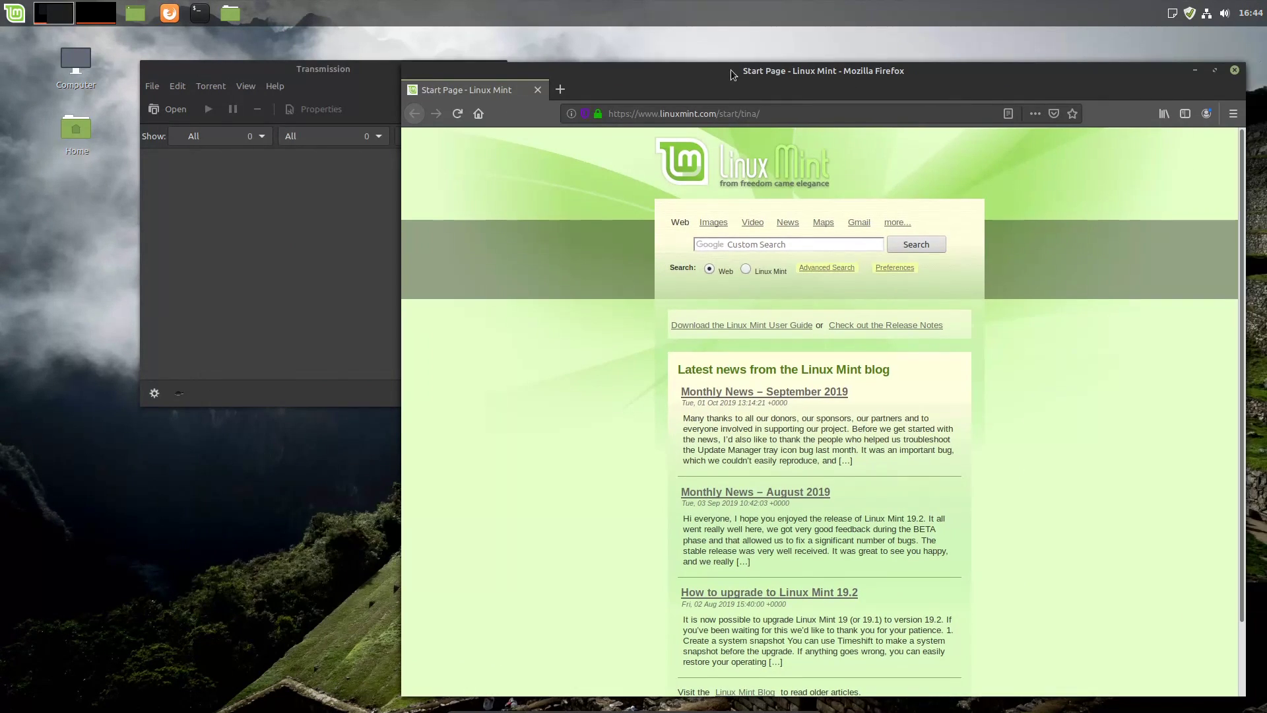
left_click(667, 117)
type("l")
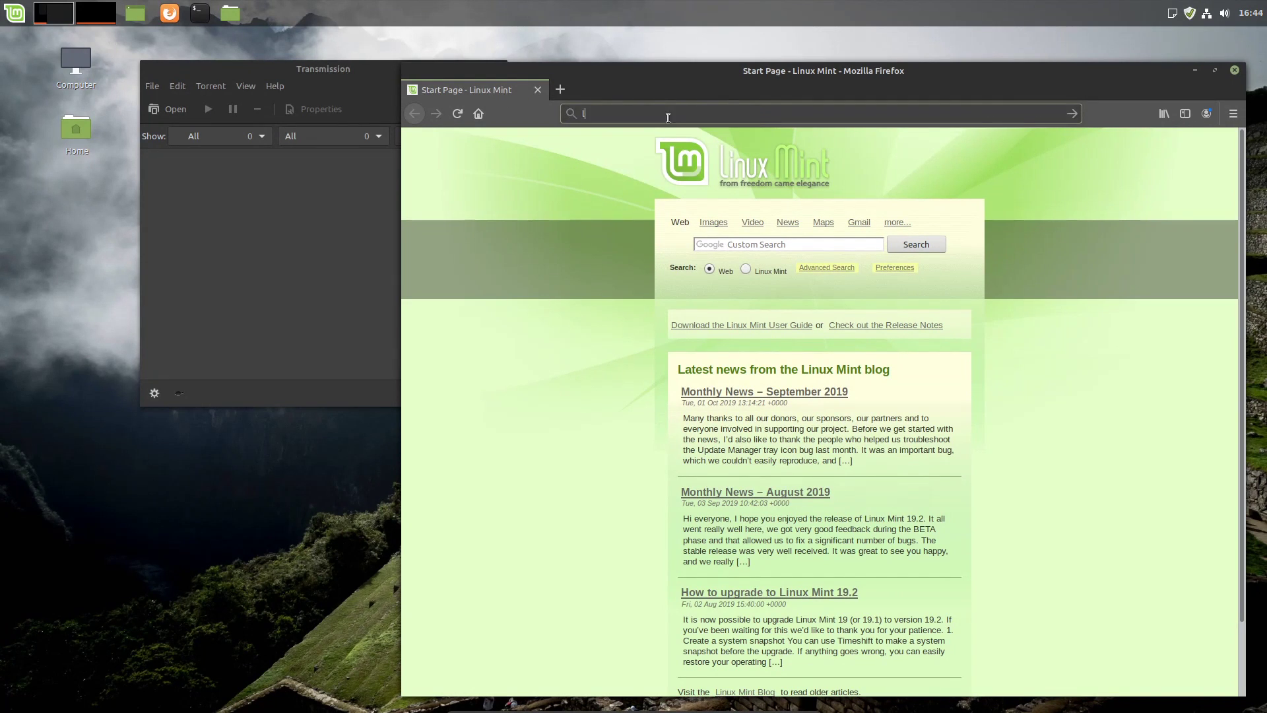
type("inuxmint.c")
key("Return")
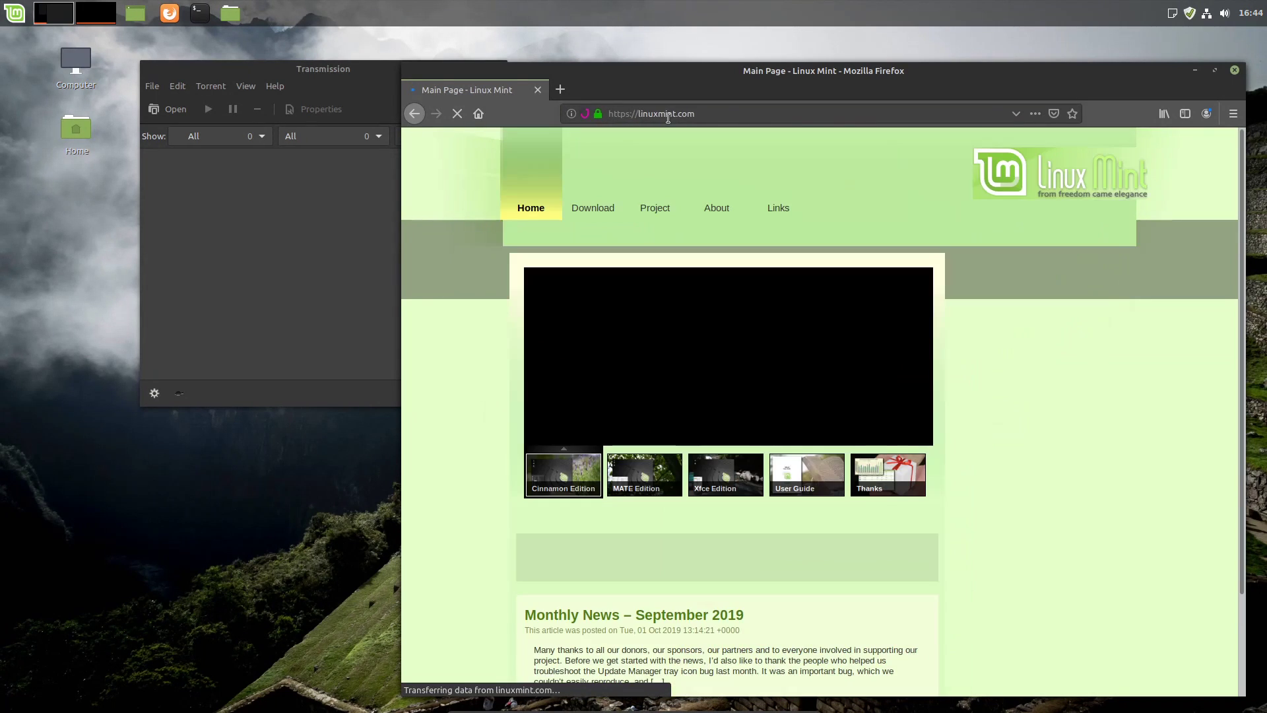
Go to the Linux Mint 19.2 download page and open the Cinnamon 64-bit edition
mouse_move(580, 207)
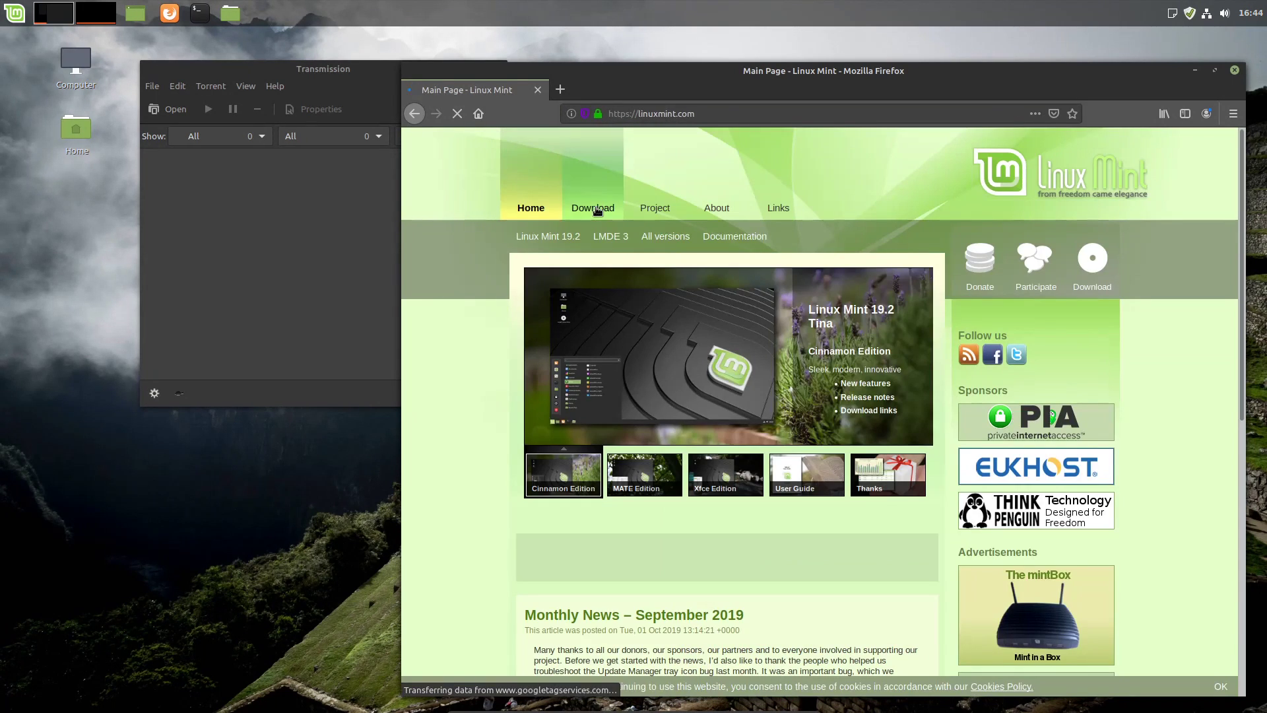
left_click(553, 237)
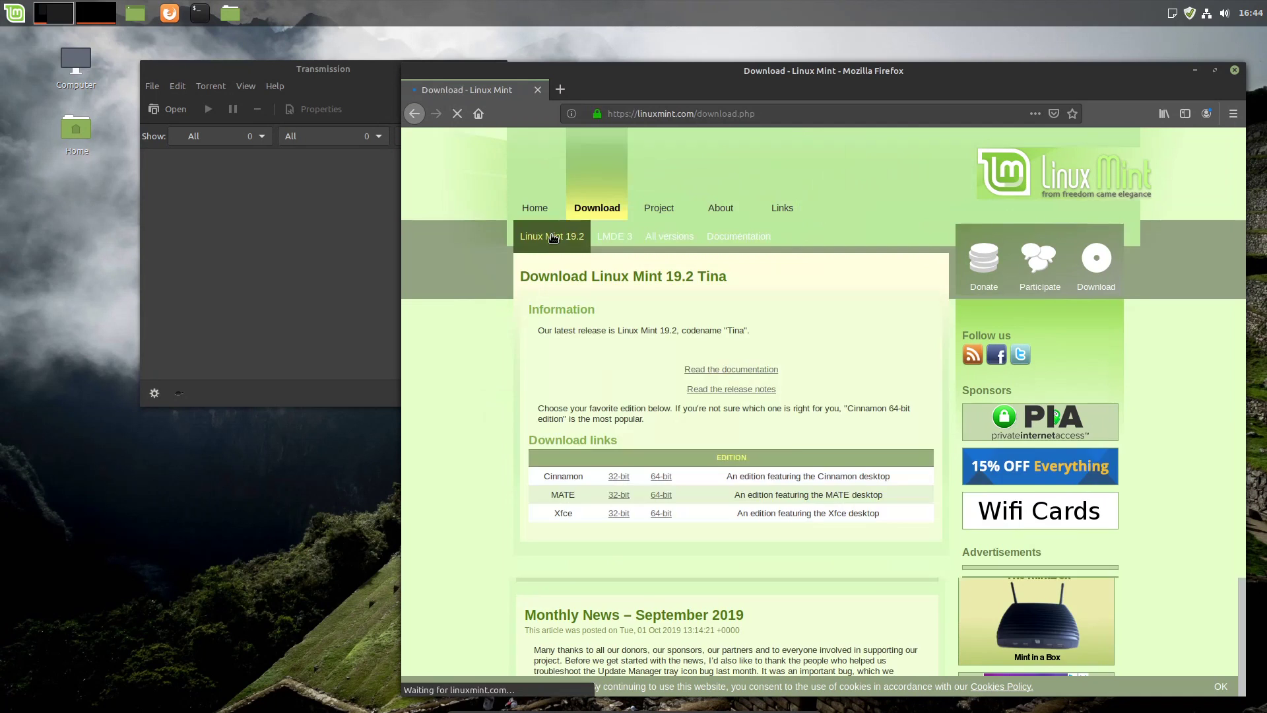
scroll(621, 383, "down", 2)
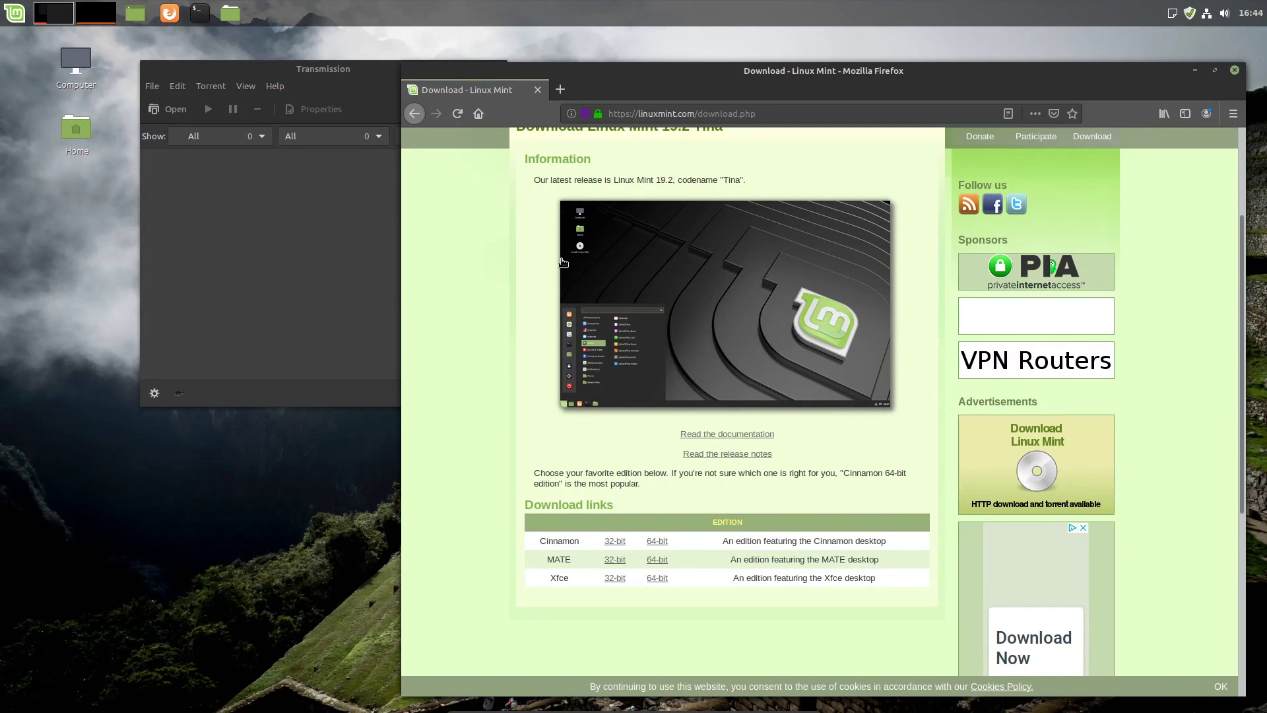
left_click(657, 541)
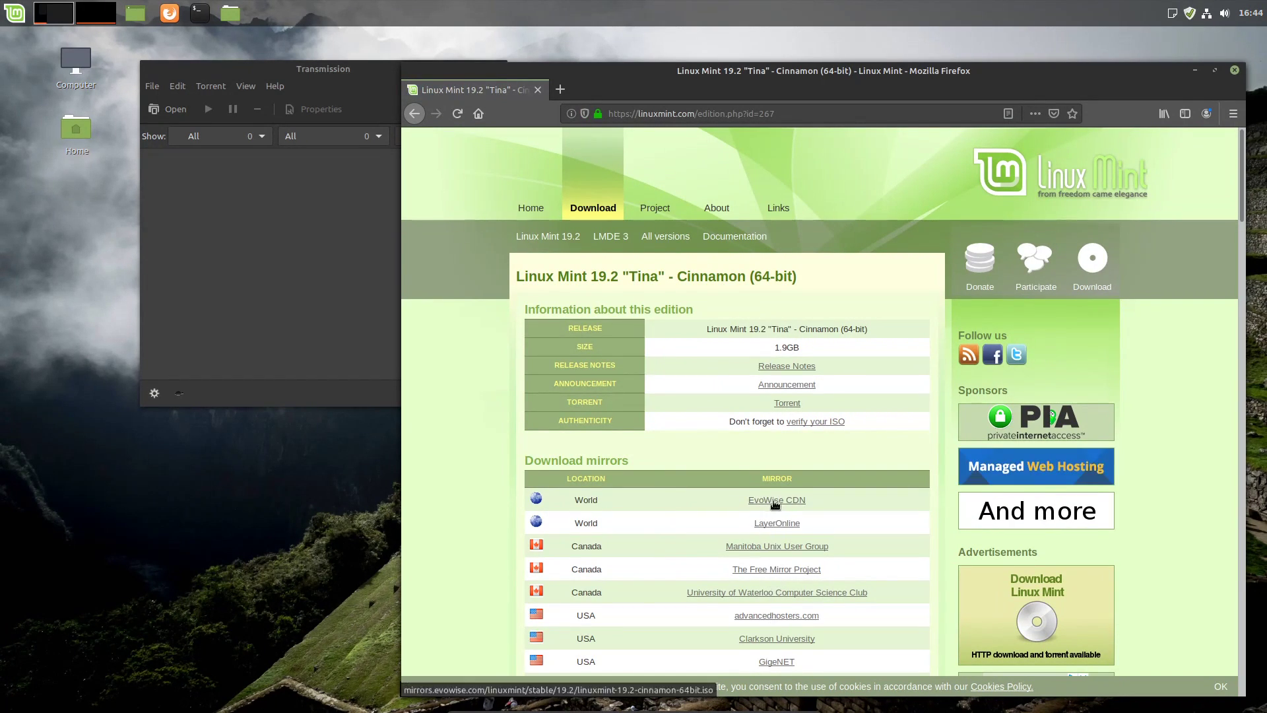
Open the edition's torrent with Transmission, start downloading it to the Downloads folder, and move Transmission clear of the browser
left_click(791, 405)
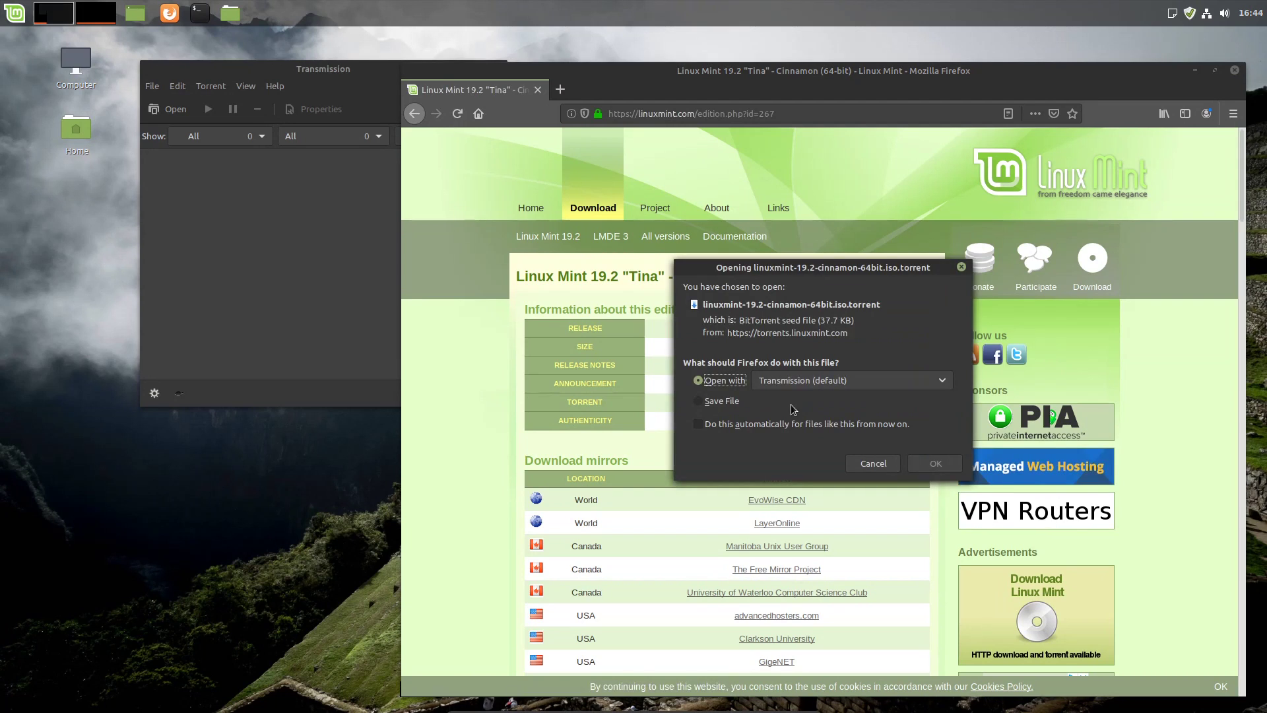
left_click(922, 466)
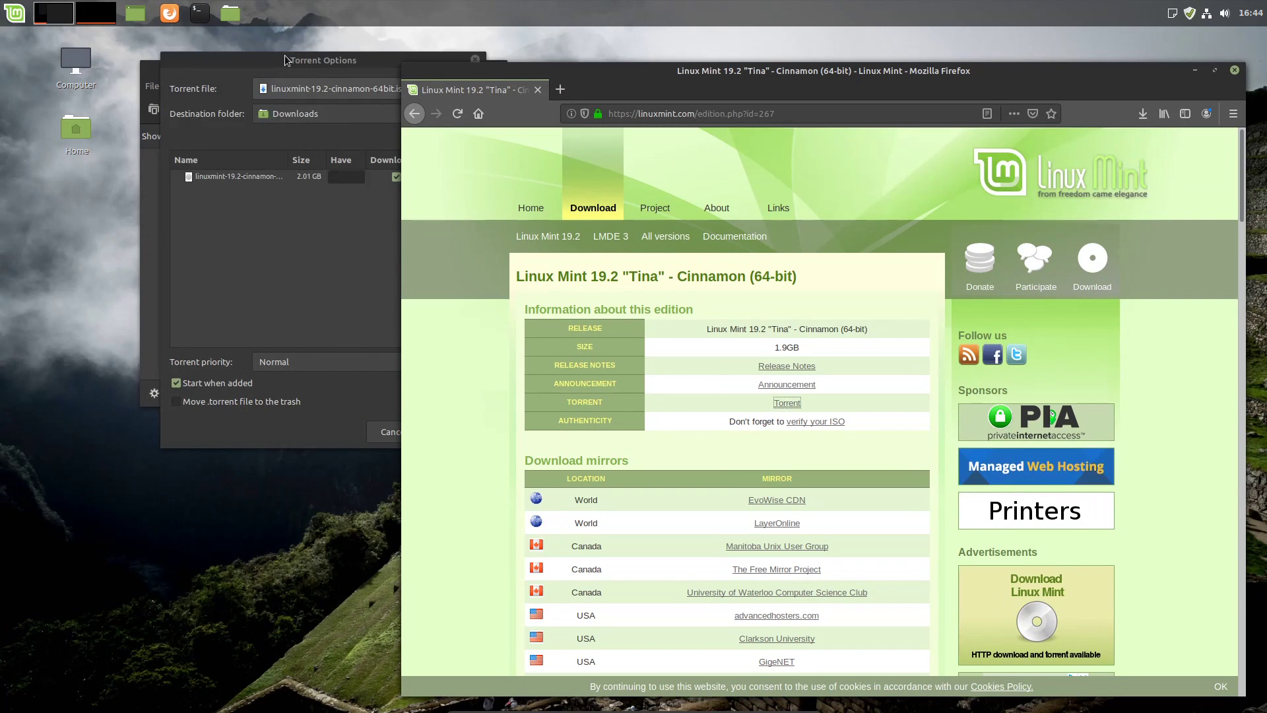
left_click(331, 345)
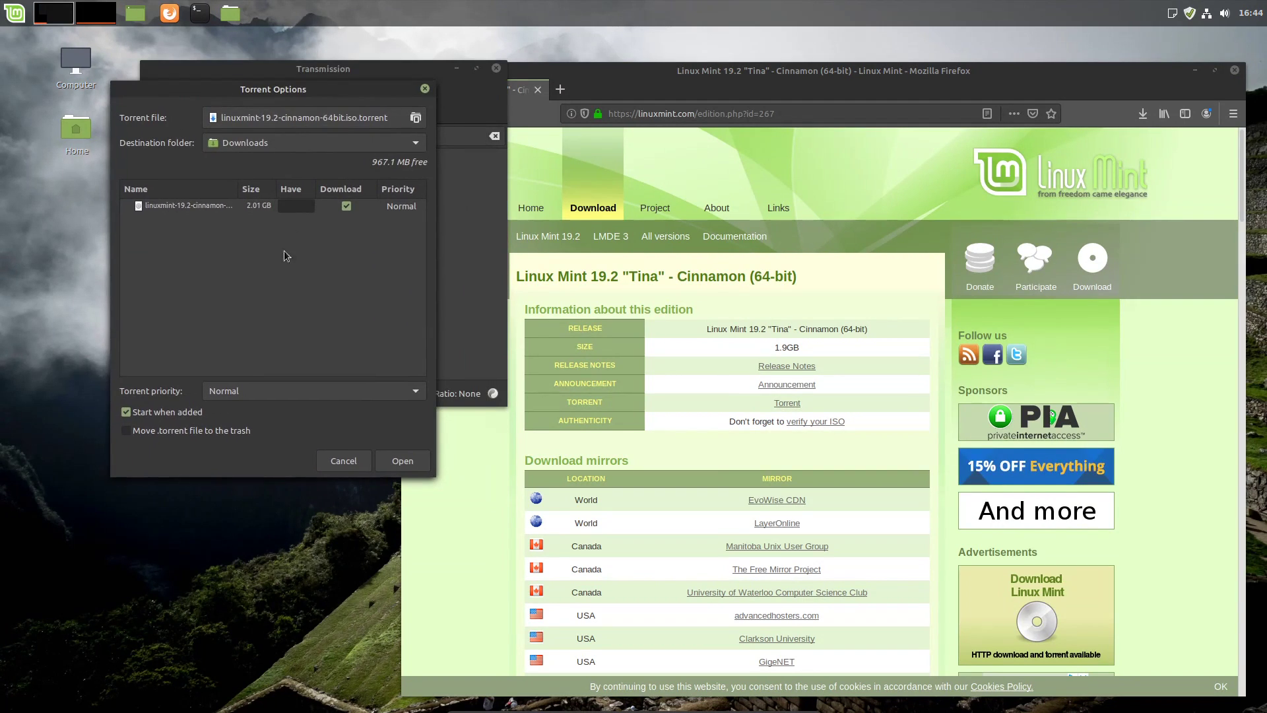
left_click(395, 459)
left_click_drag(350, 71, 232, 182)
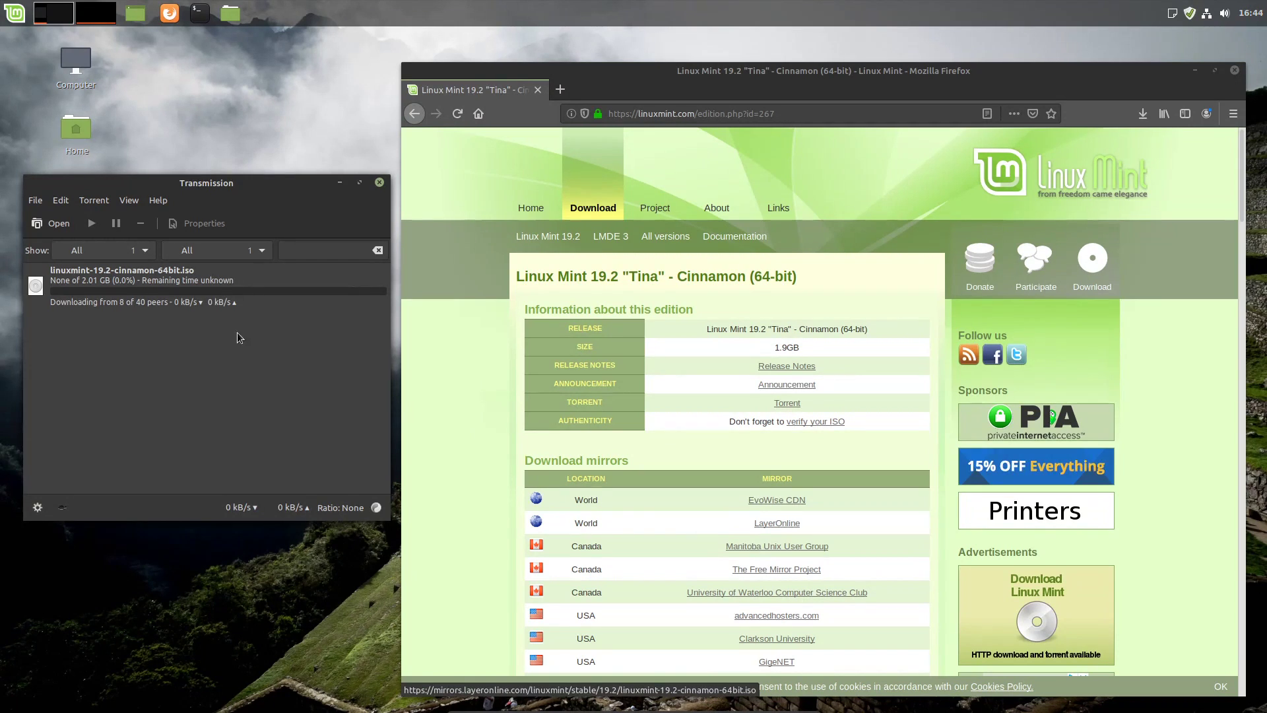
left_click_drag(243, 185, 240, 182)
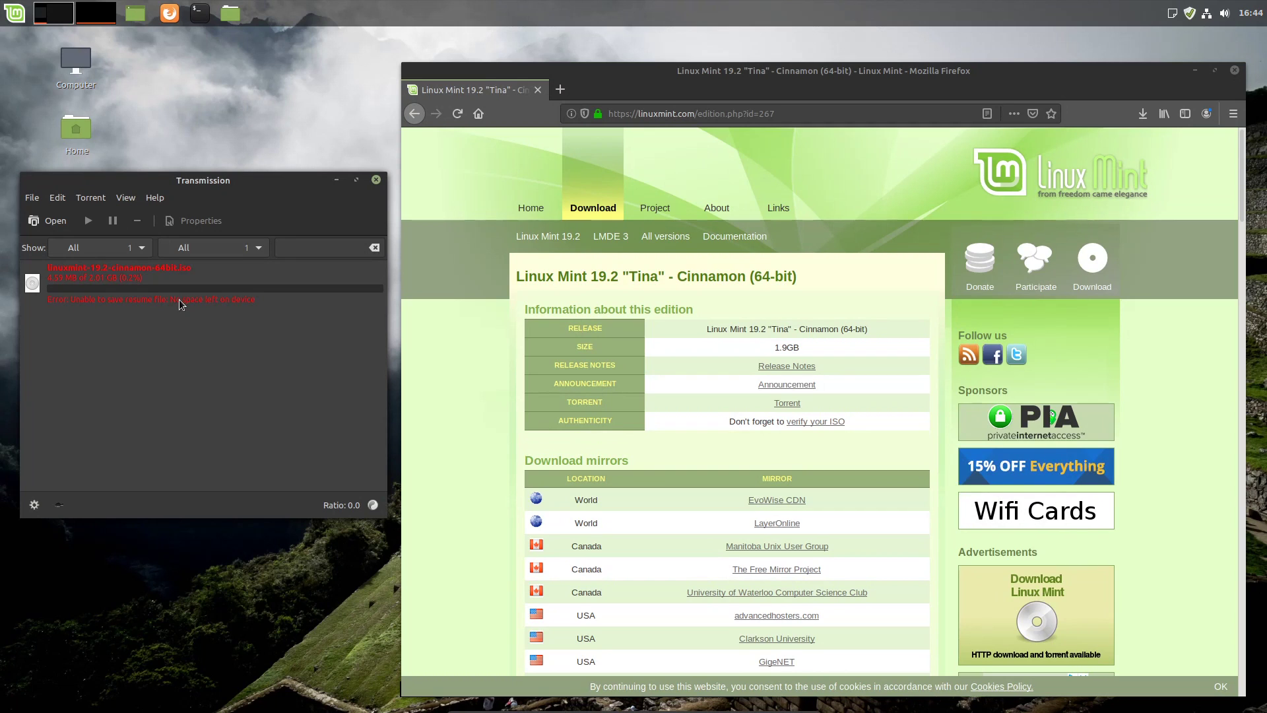
Remove the linuxmint-19.2-cinnamon-64bit.iso torrent from Transmission and delete its downloaded files
left_click(121, 291)
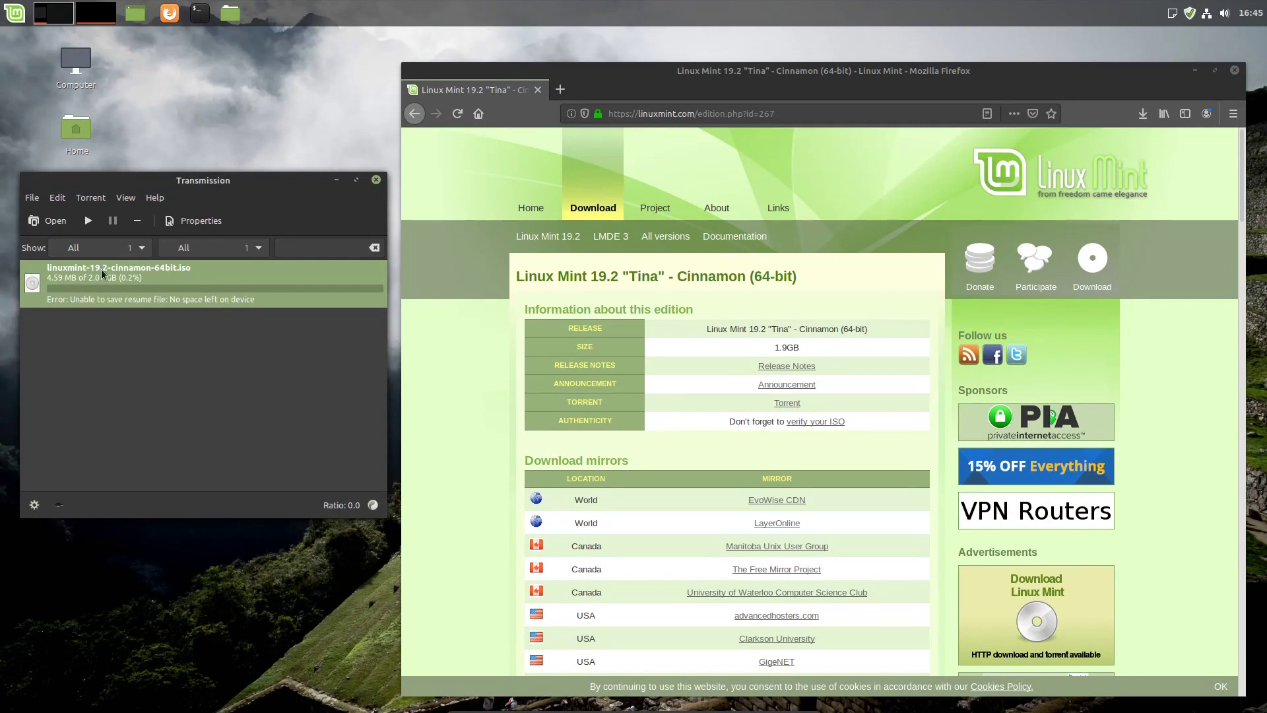
right_click(188, 272)
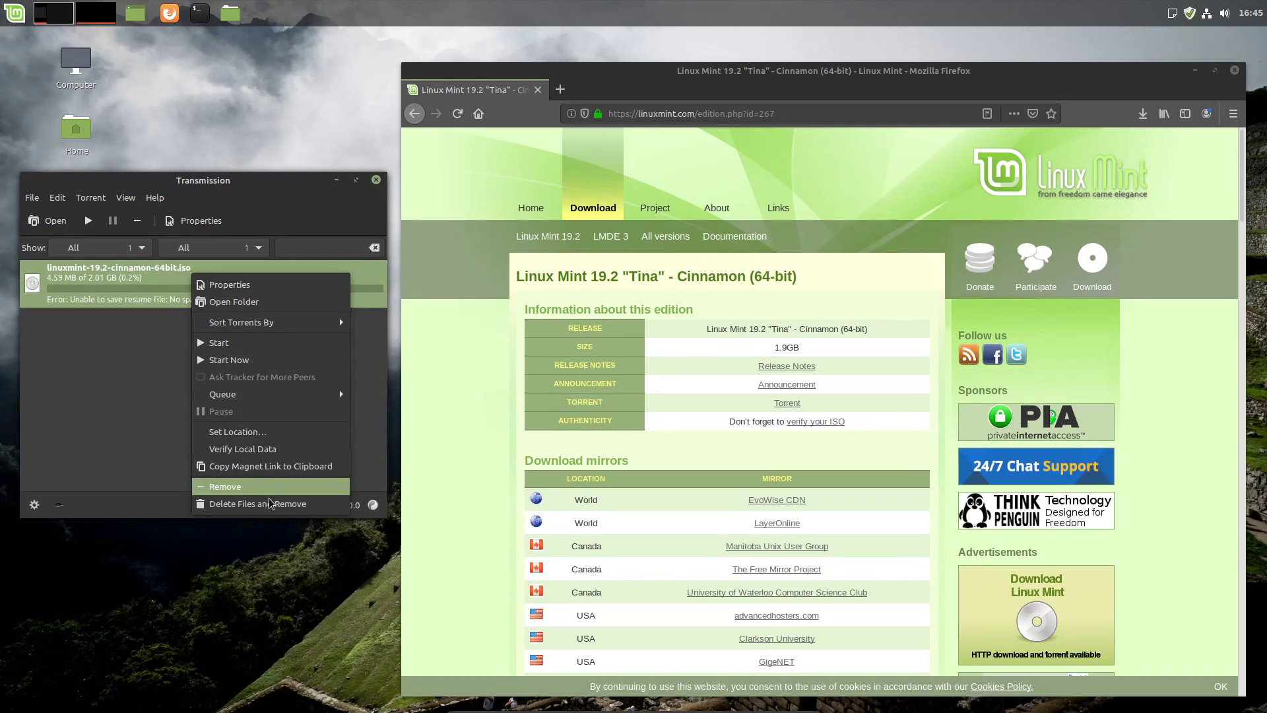
left_click(269, 504)
left_click(326, 396)
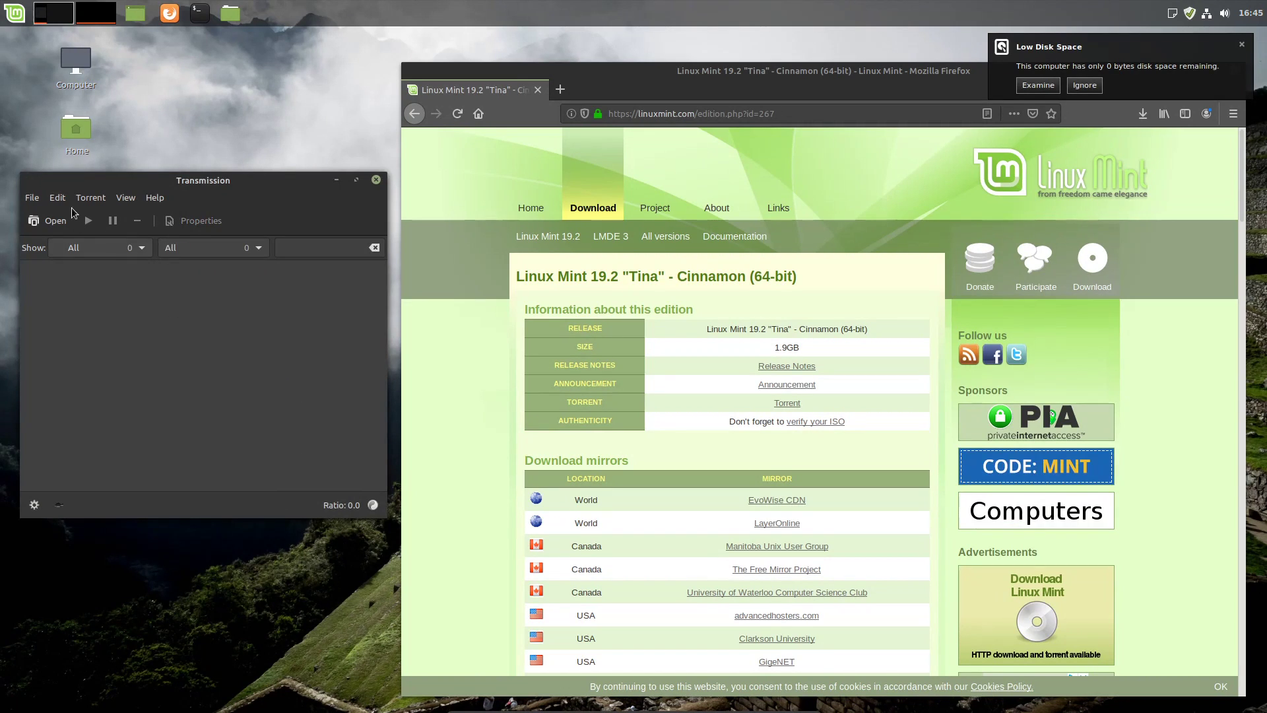
Quit Transmission and close Firefox, ignoring the low disk space alert
left_click(29, 200)
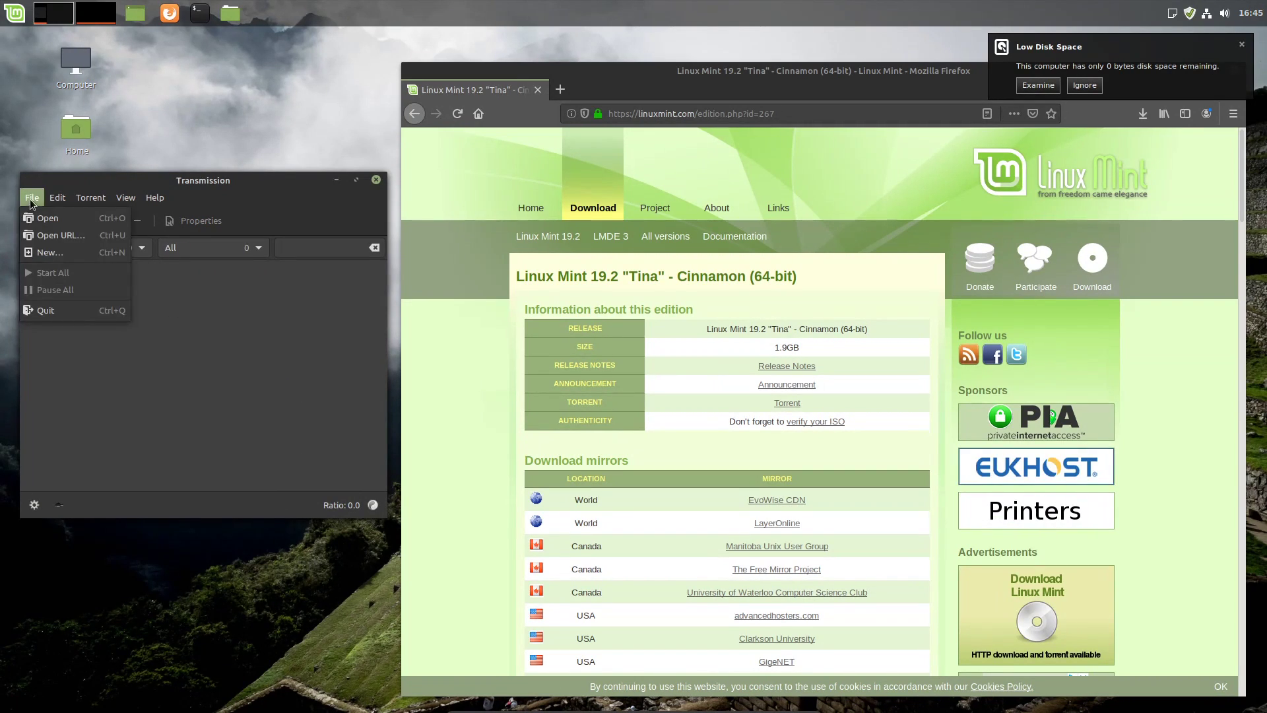
left_click(75, 311)
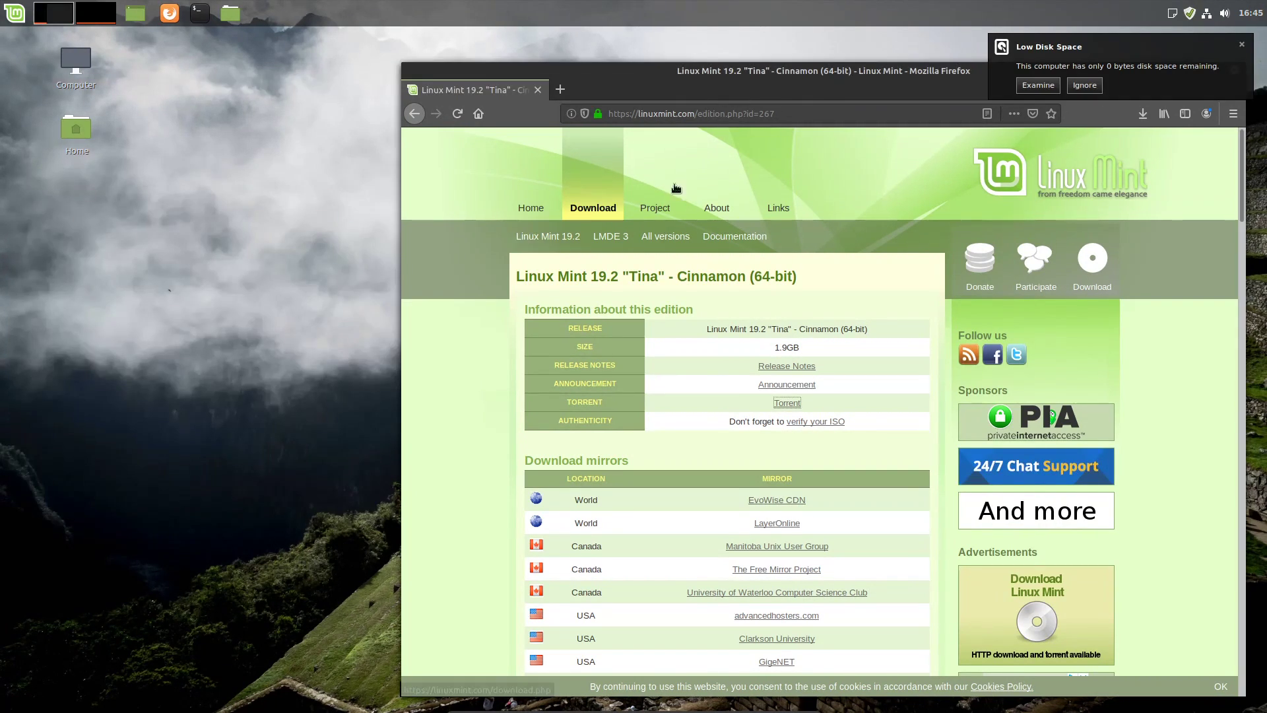
left_click(1083, 84)
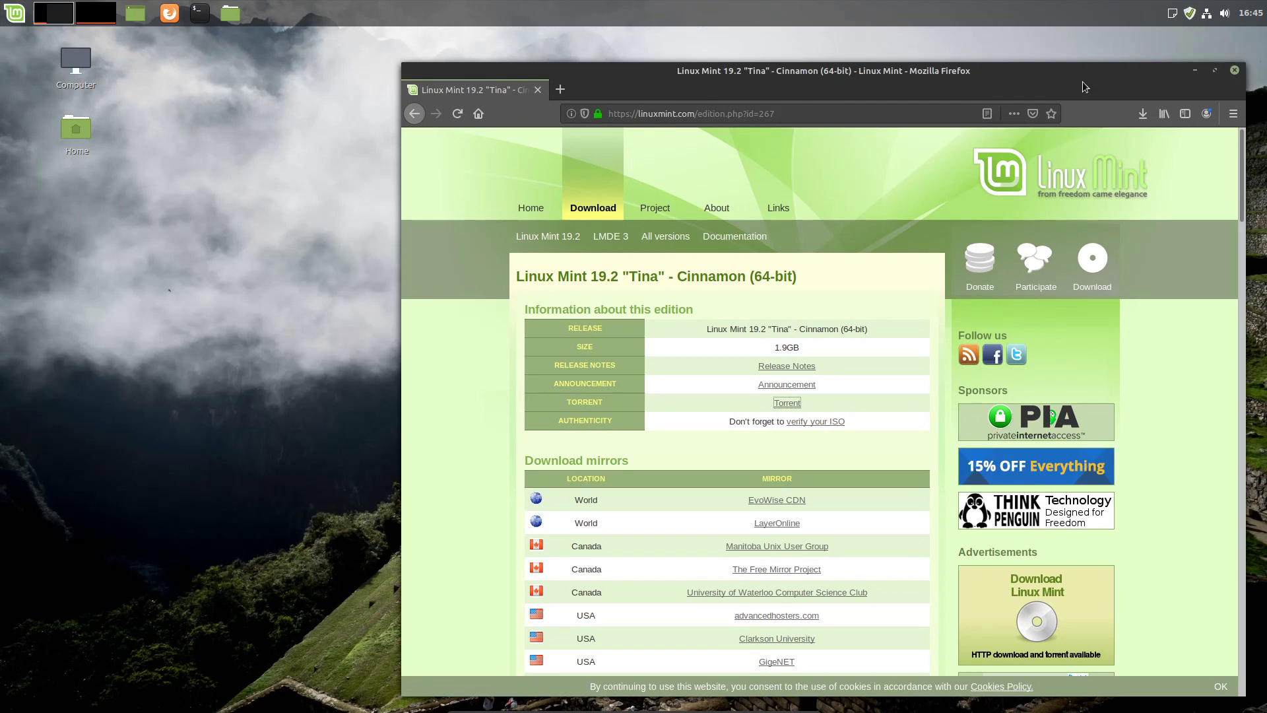
left_click(1234, 70)
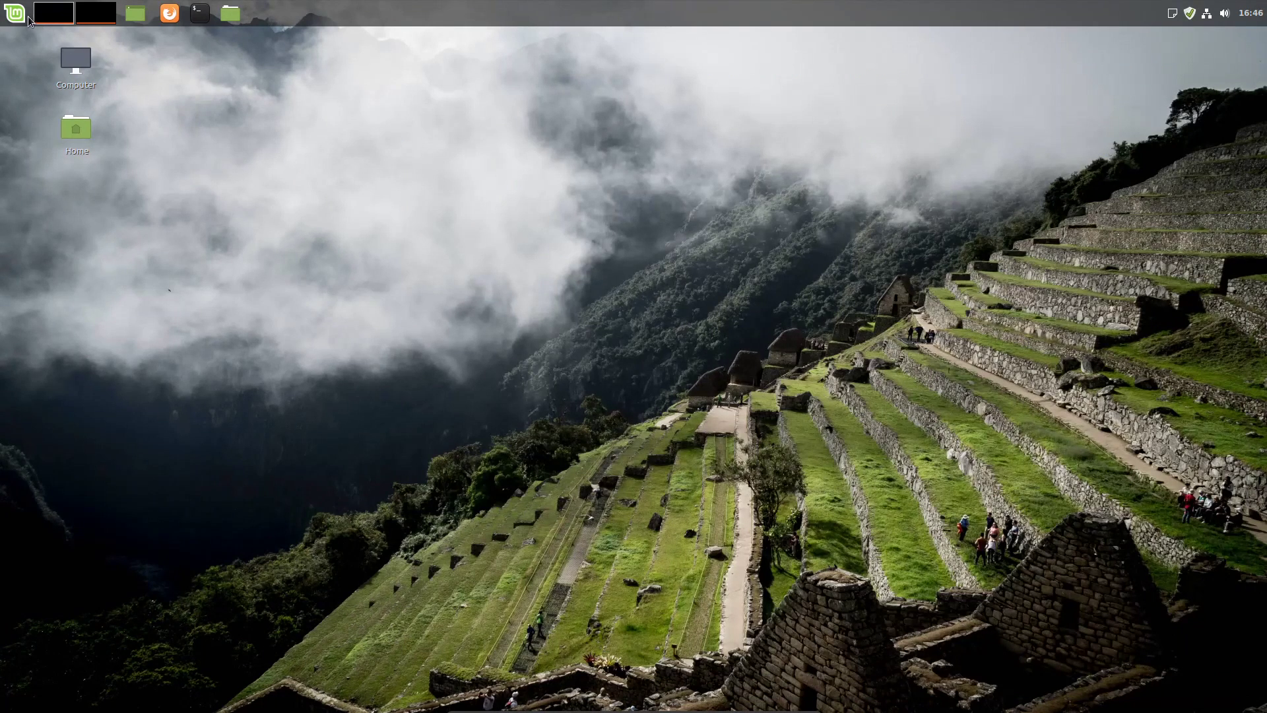
Launch LibreOffice Writer from the Office category and hide its sidebar
left_click(7, 15)
mouse_move(118, 151)
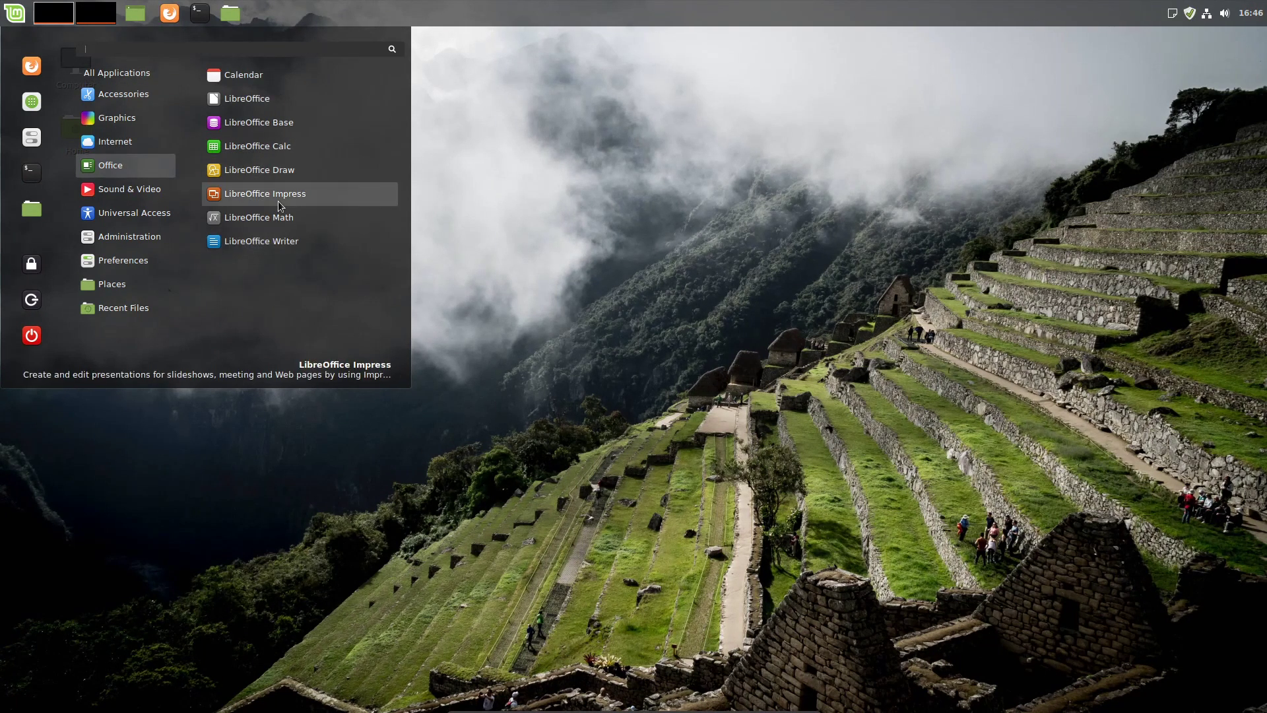
left_click(277, 249)
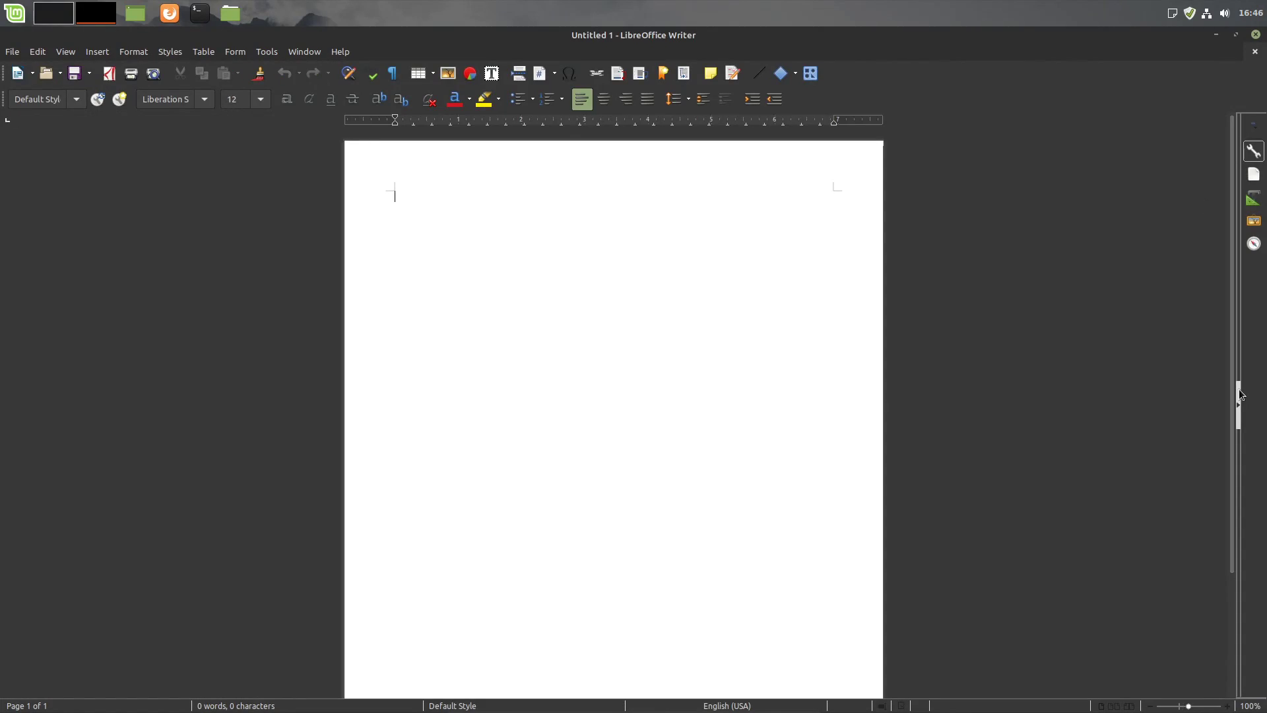
left_click(1234, 396)
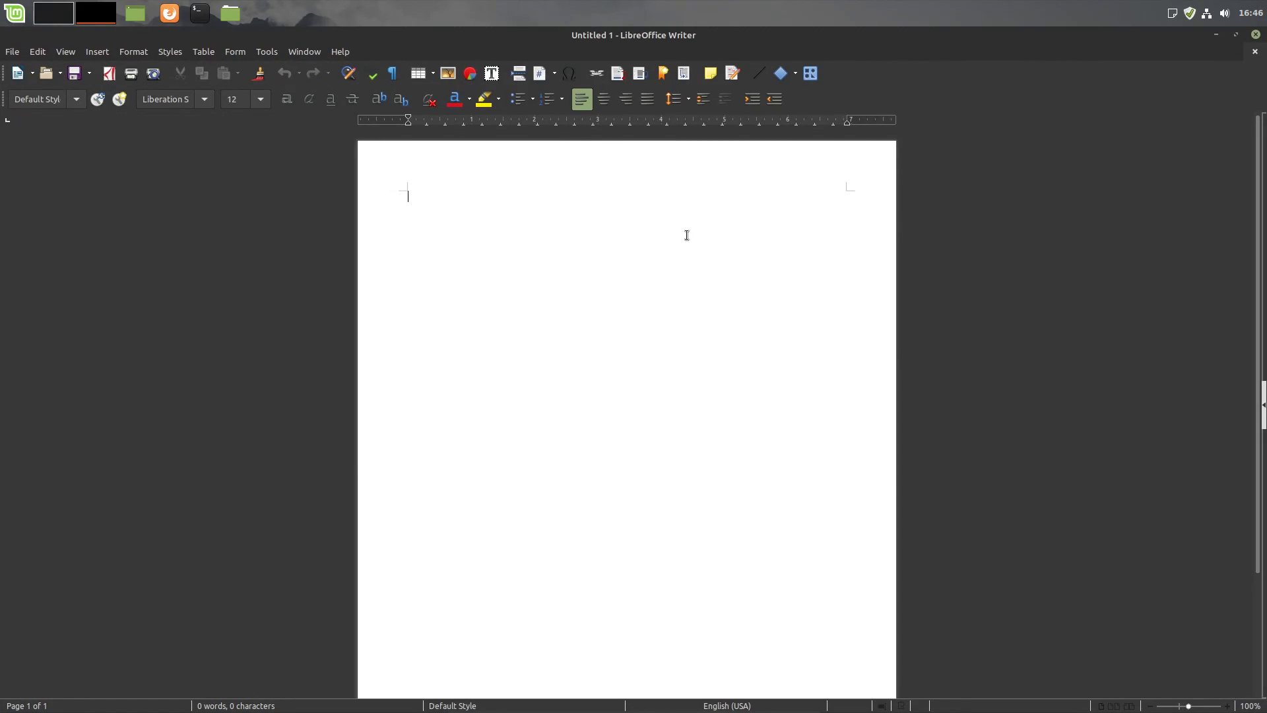
Write the lines "Homework", "College project" and "Work report", then a blank line and "Writing your life story."
type("Homework")
key("Return")
type("Coll")
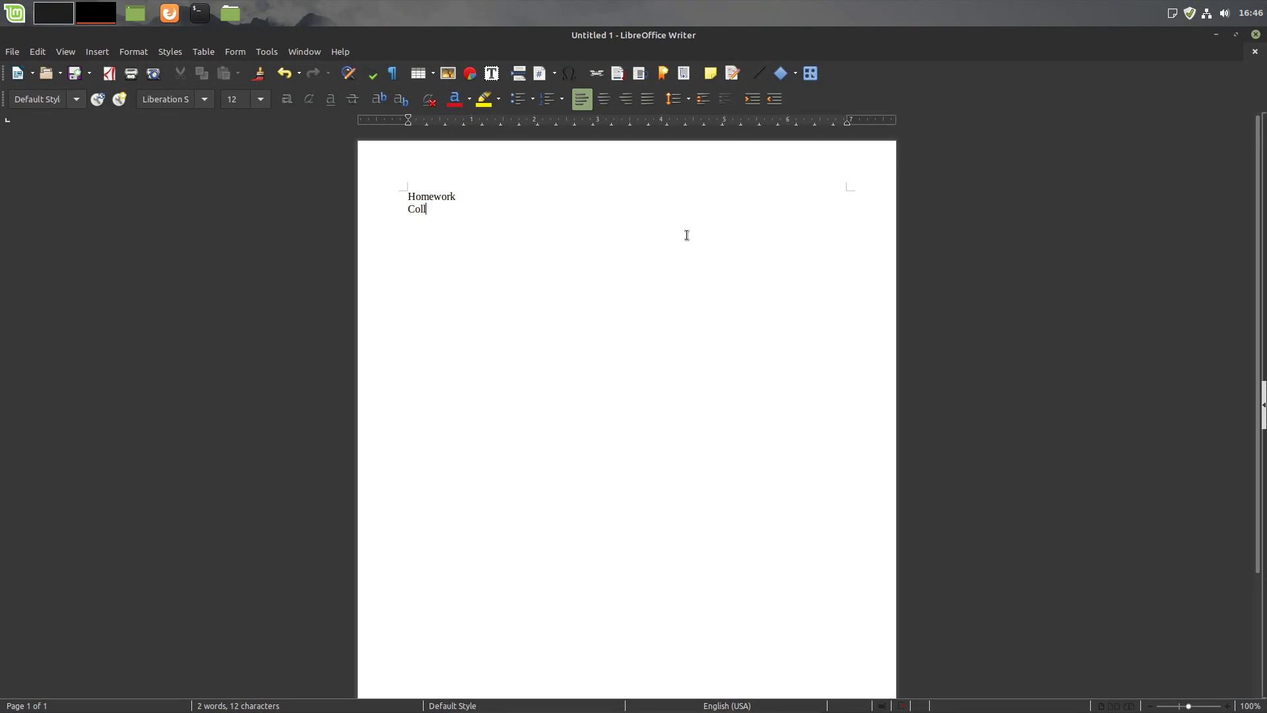
type("ege project")
key("Return")
type("Work report")
key("Return")
type("Writrer")
key("BackSpace")
key("BackSpace")
key("BackSpace")
type("ing")
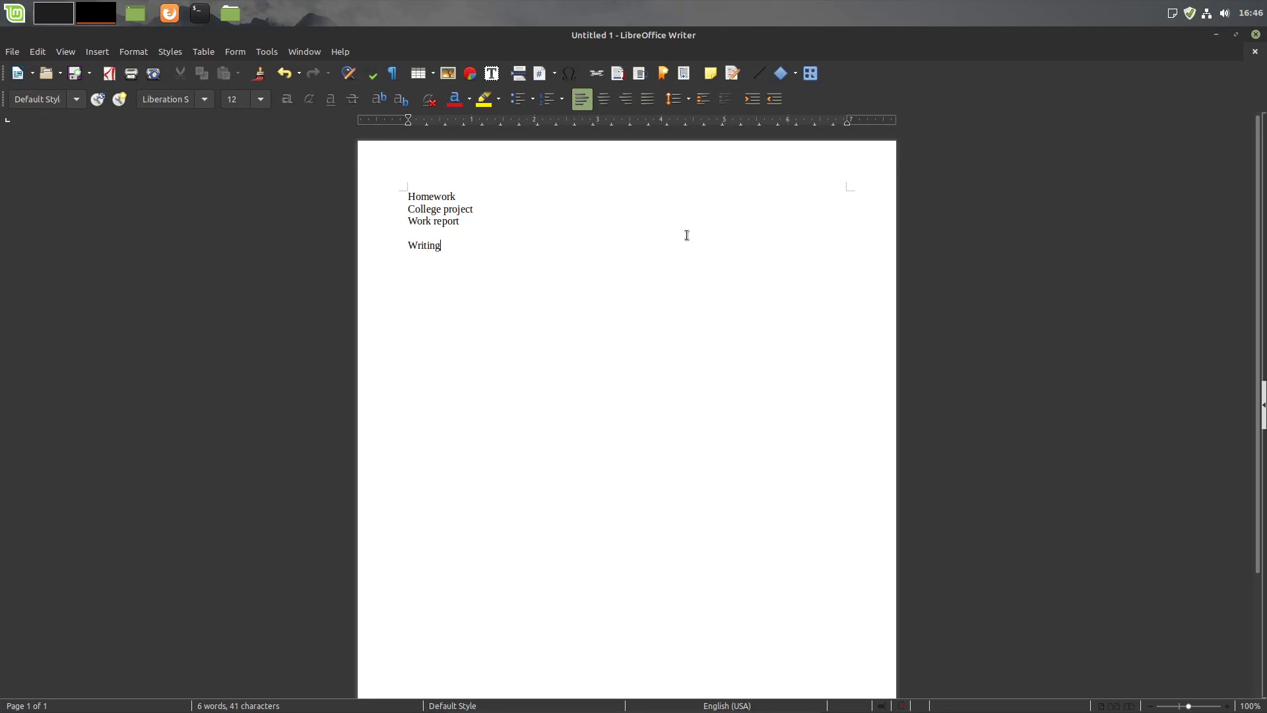
type(" your life story.")
Close the Writer document without saving it
mouse_move(3, 101)
left_mouse_down()
mouse_move(690, 92)
mouse_move(3, 100)
left_mouse_up()
key("ctrl+w")
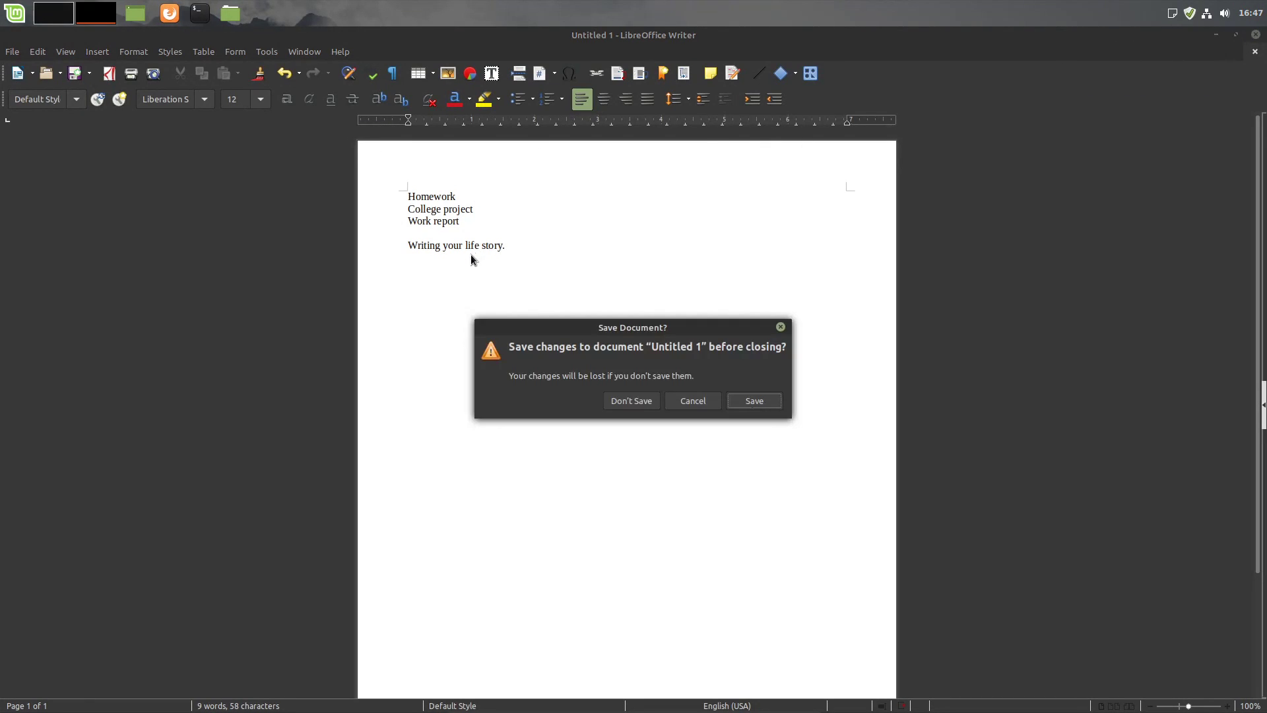
left_click(651, 404)
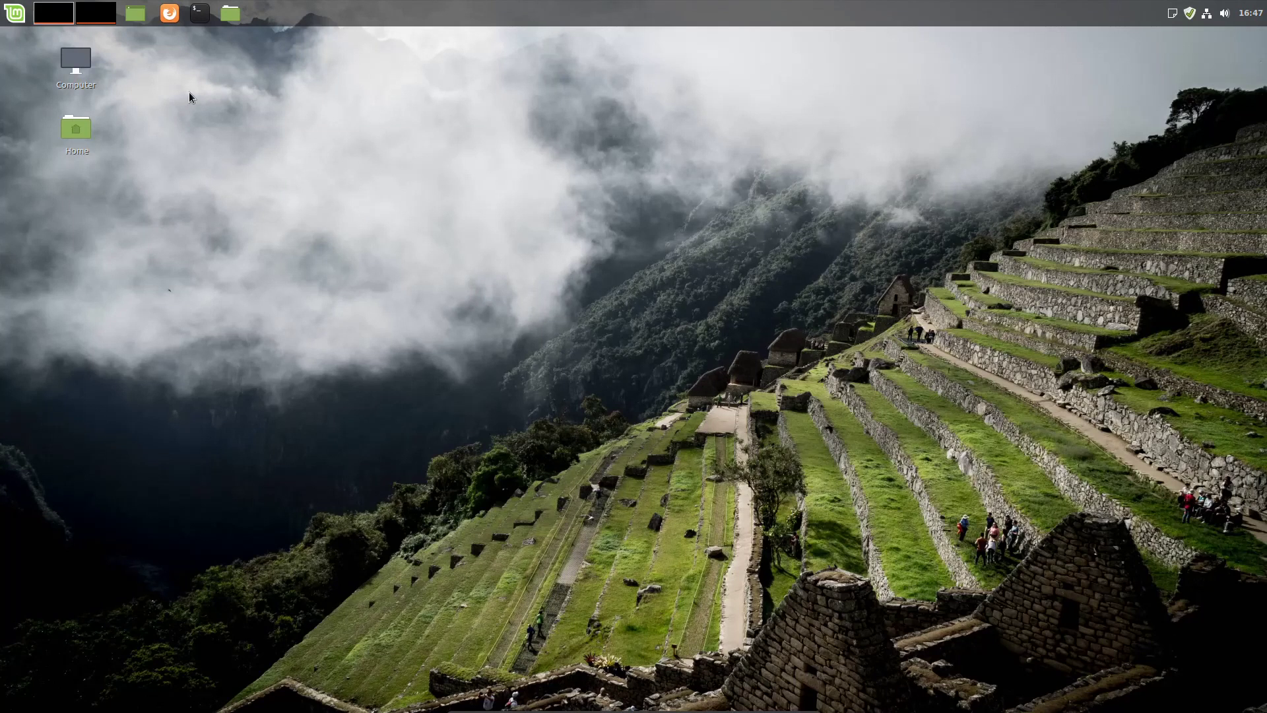
Launch LibreOffice Impress, dismiss the template selection to view the blank presentation, and close it
left_click(2, 5)
mouse_move(126, 170)
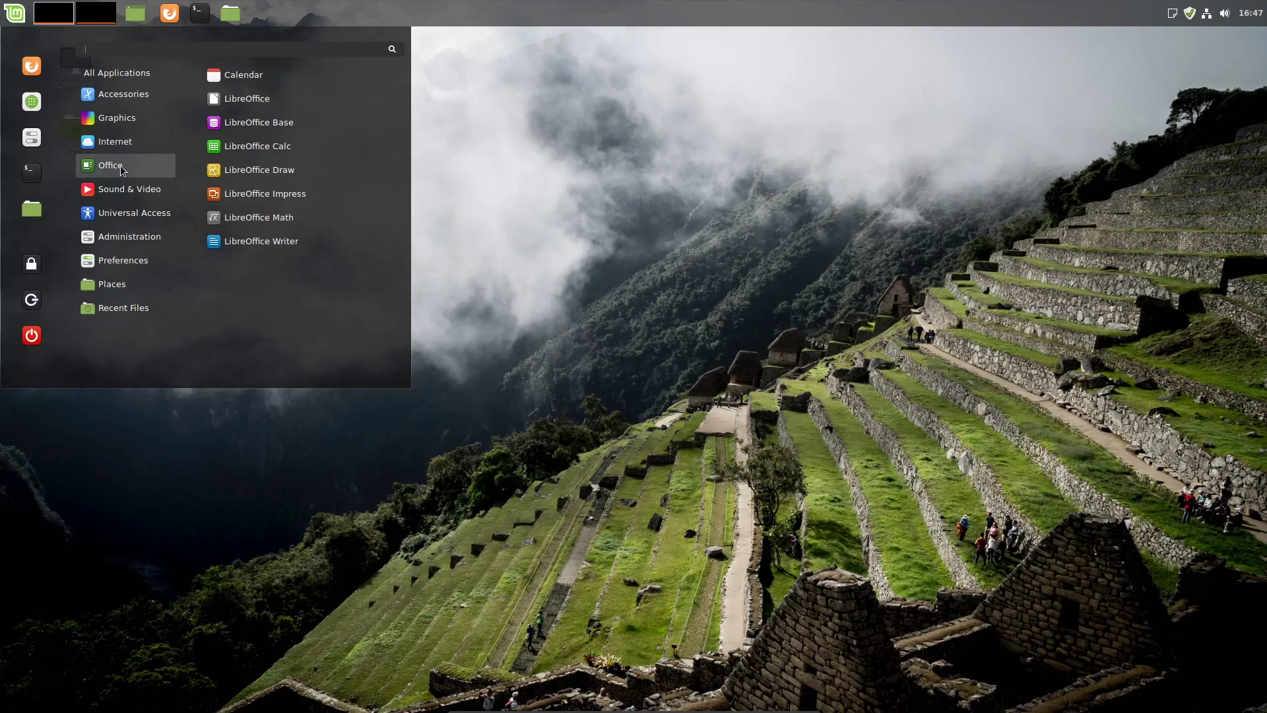
left_click(289, 199)
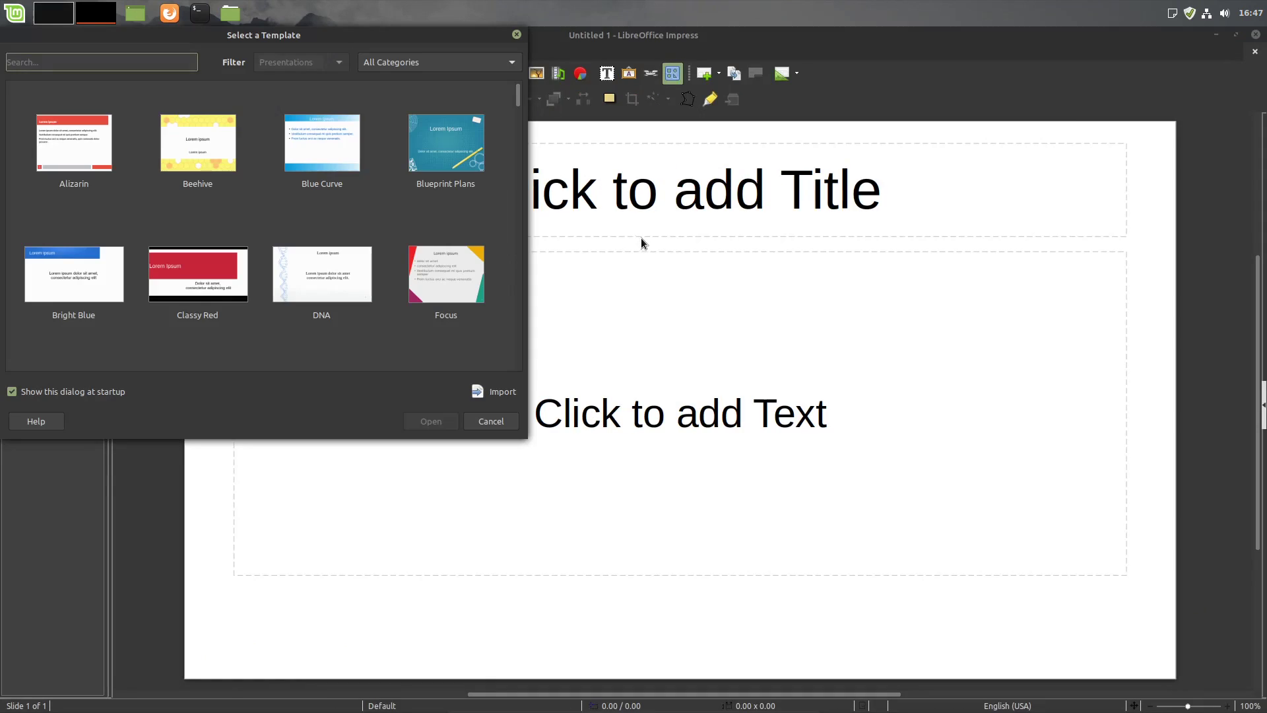
left_click(491, 421)
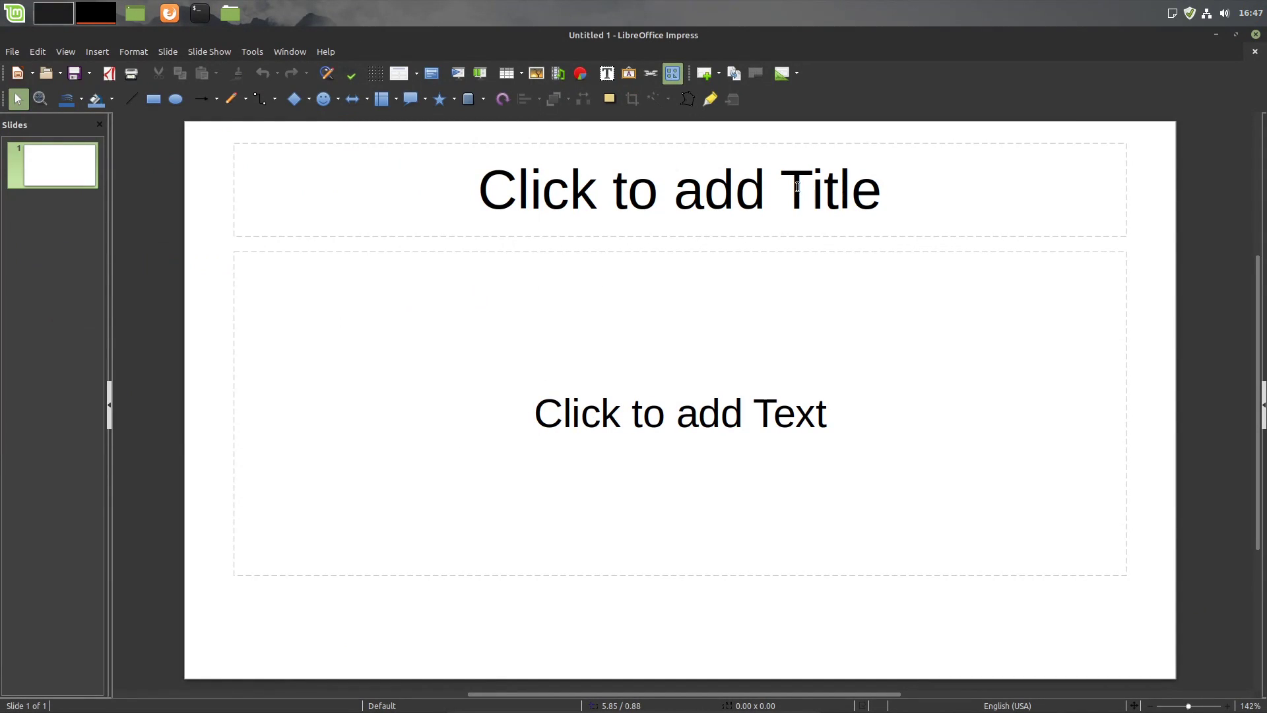
left_click(1258, 39)
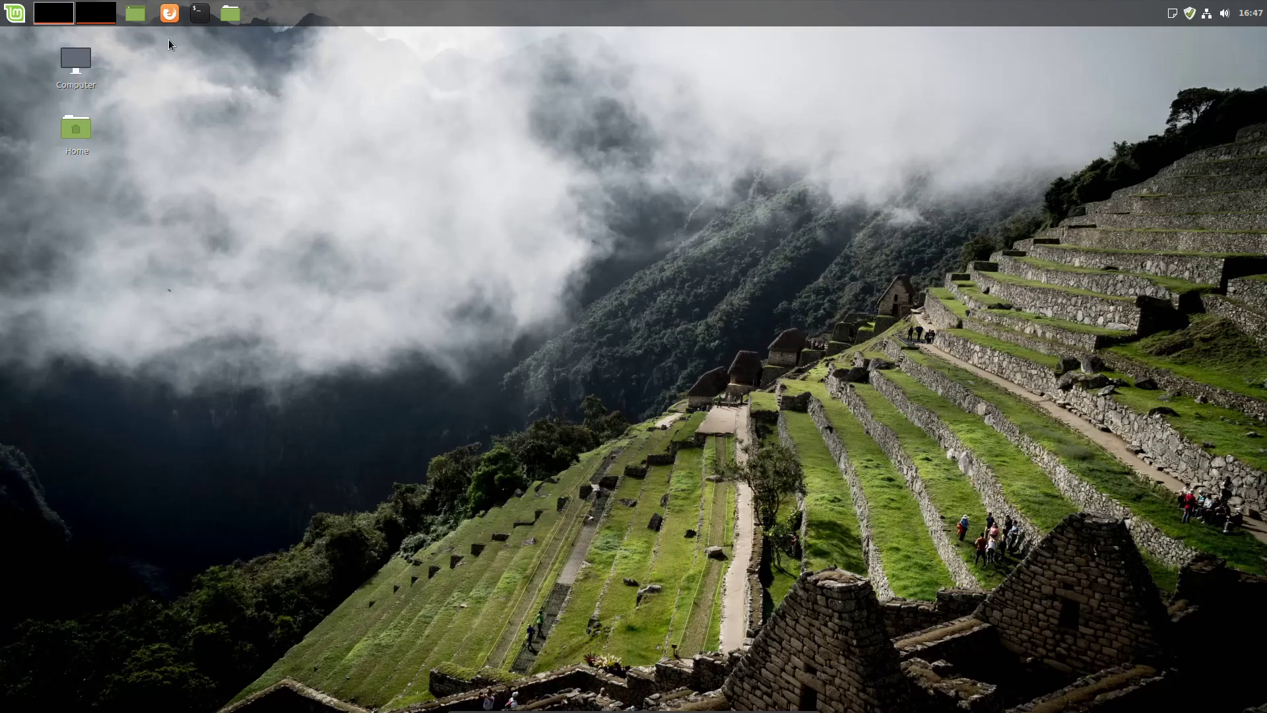
Launch LibreOffice Calc to view its empty spreadsheet, and close it
left_click(3, 7)
mouse_move(132, 165)
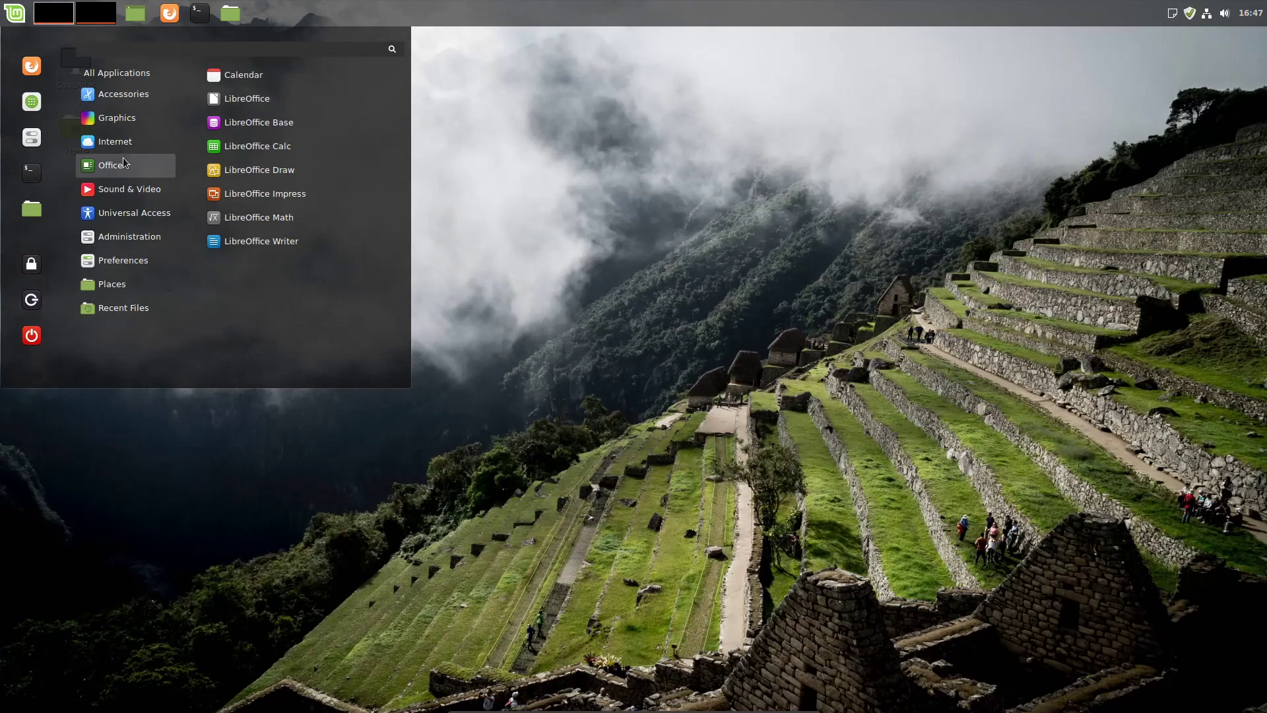
left_click(305, 152)
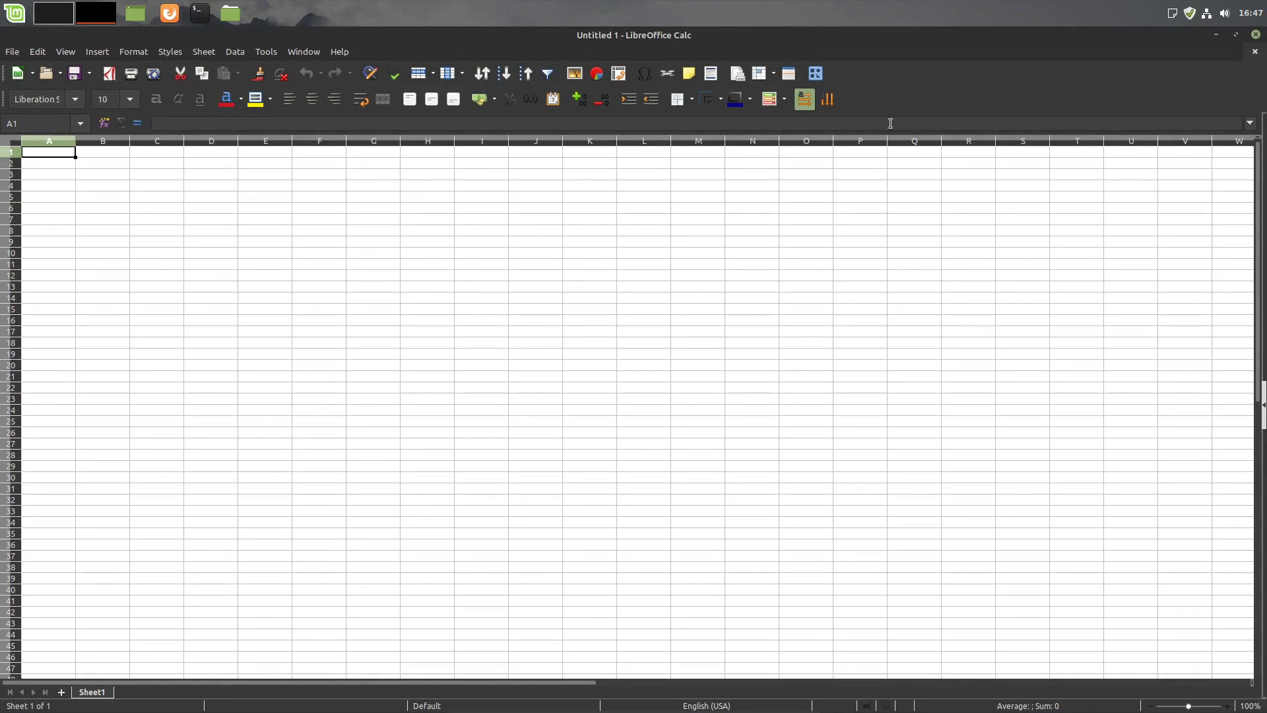
left_click(1255, 34)
Try to install the mint-meta-codecs multimedia package, authenticating with the account password and declining to continue without the missing packages
left_click(3, 5)
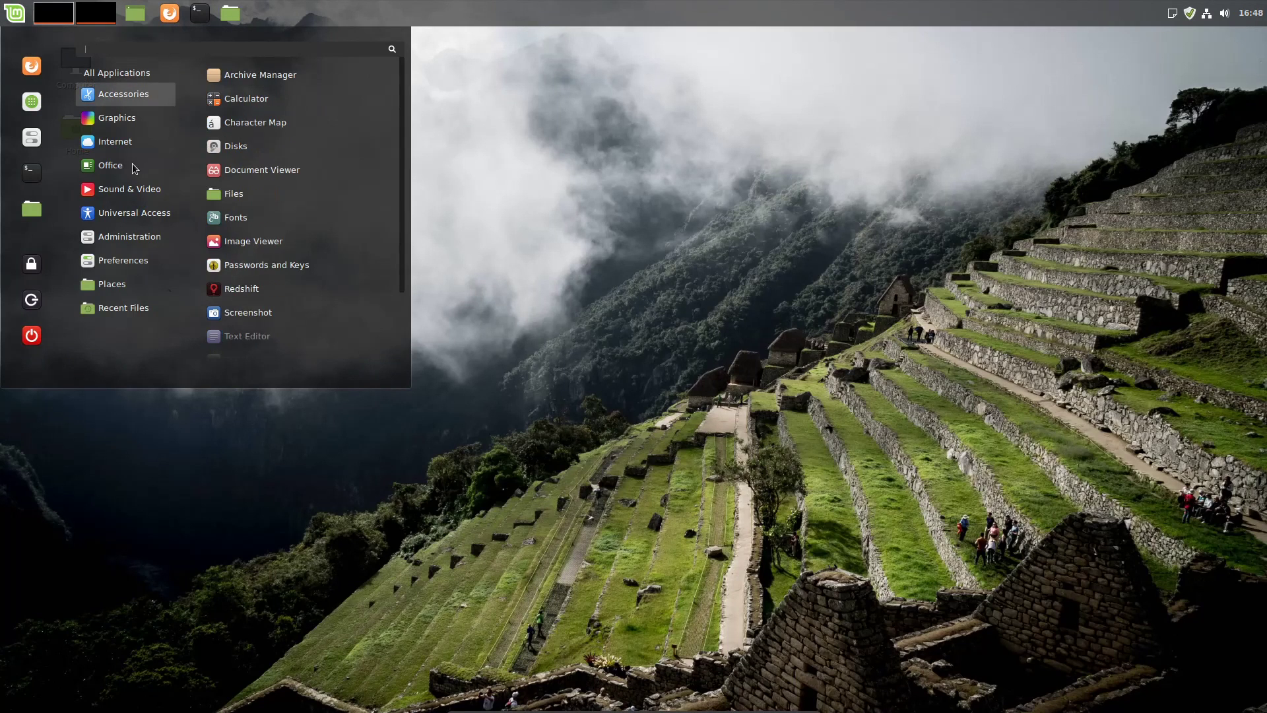
mouse_move(137, 191)
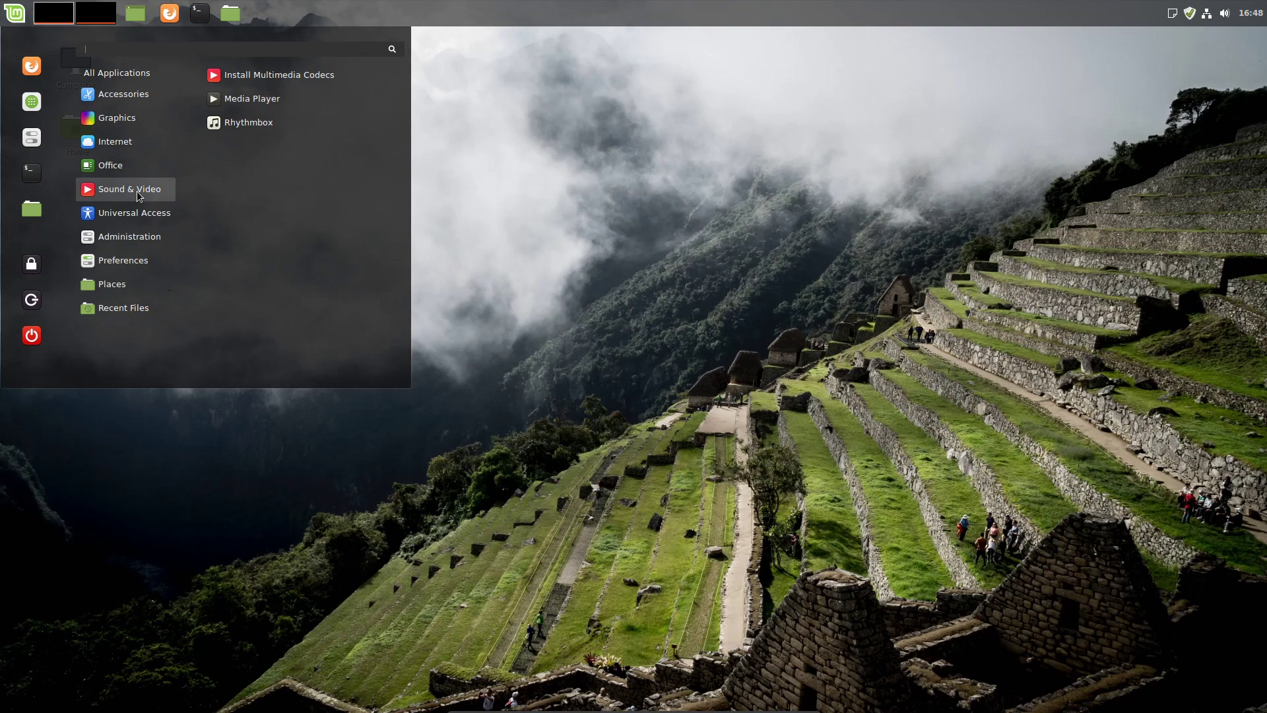
left_click(332, 76)
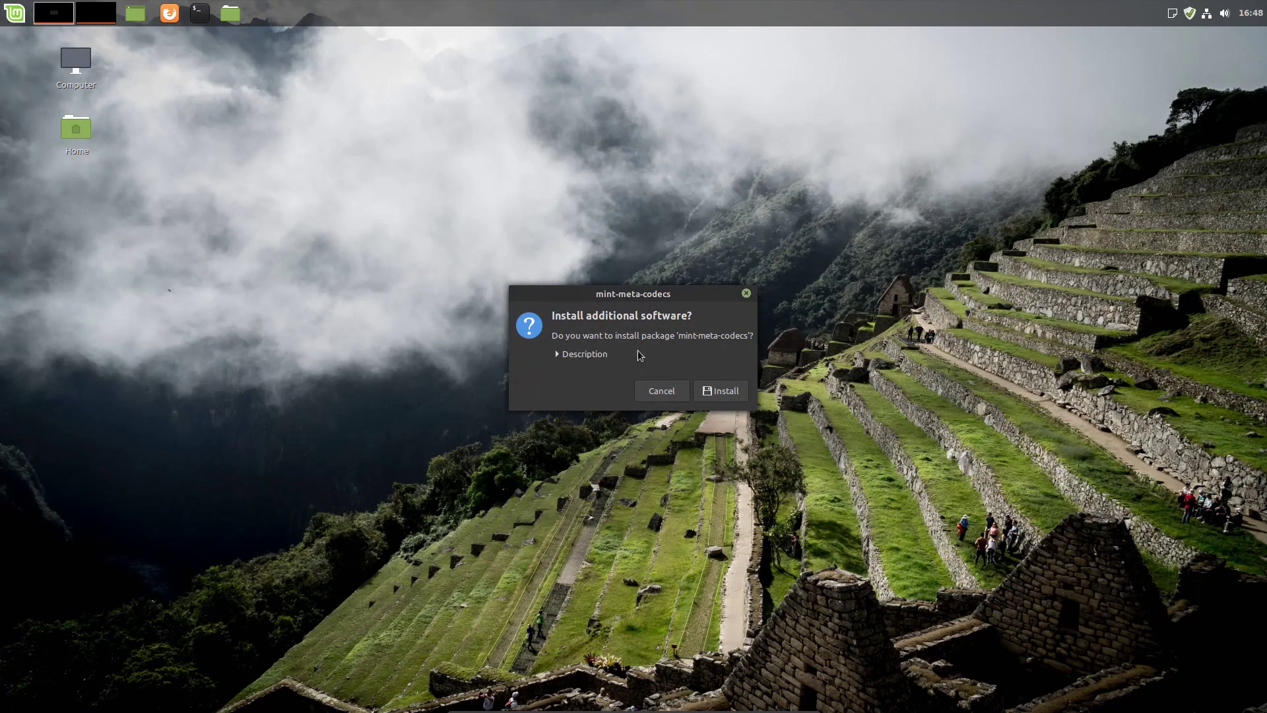
left_click(718, 392)
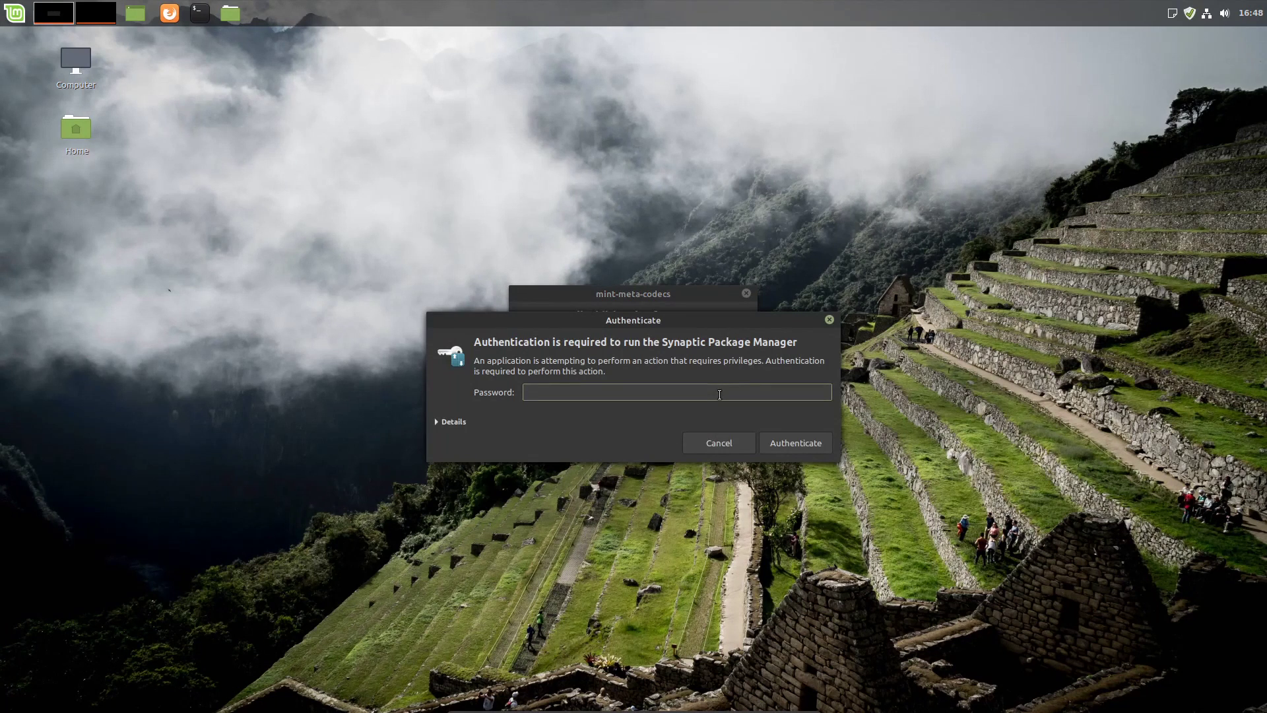
type("****")
key("Return")
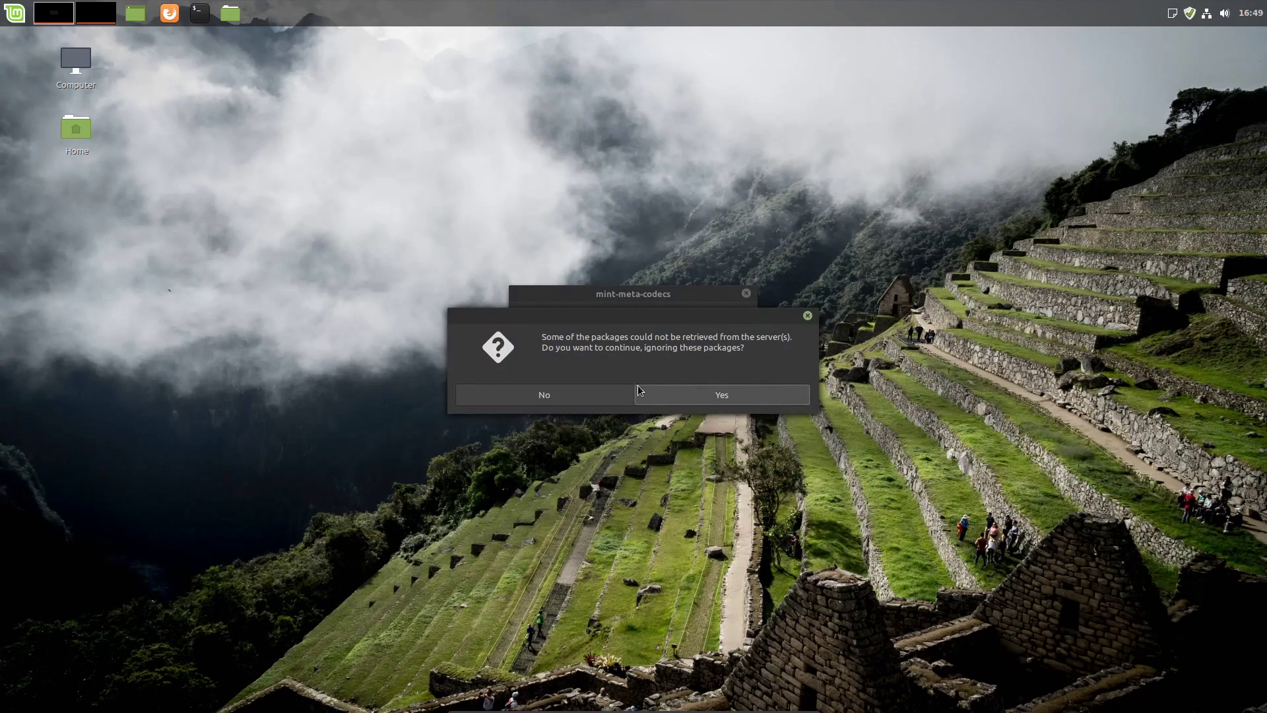
left_click(574, 394)
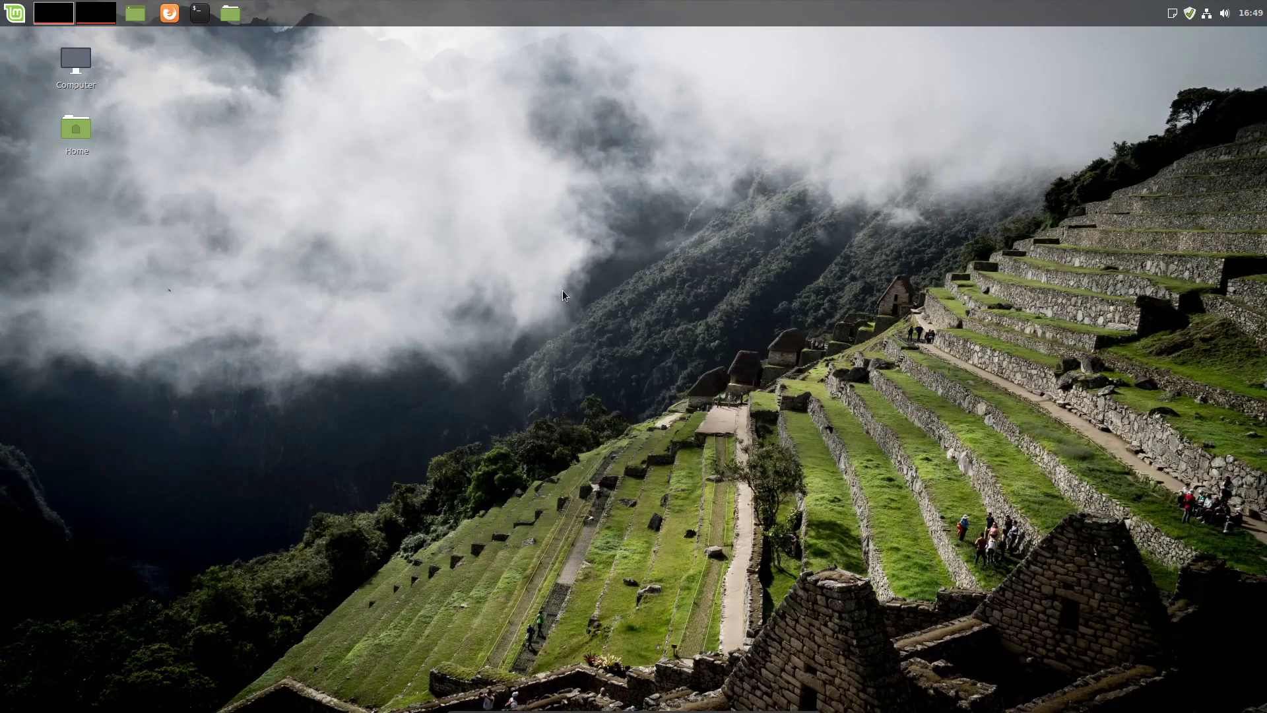
Launch Media Player from the Sound & Video category and reposition its window slightly
left_click(14, 15)
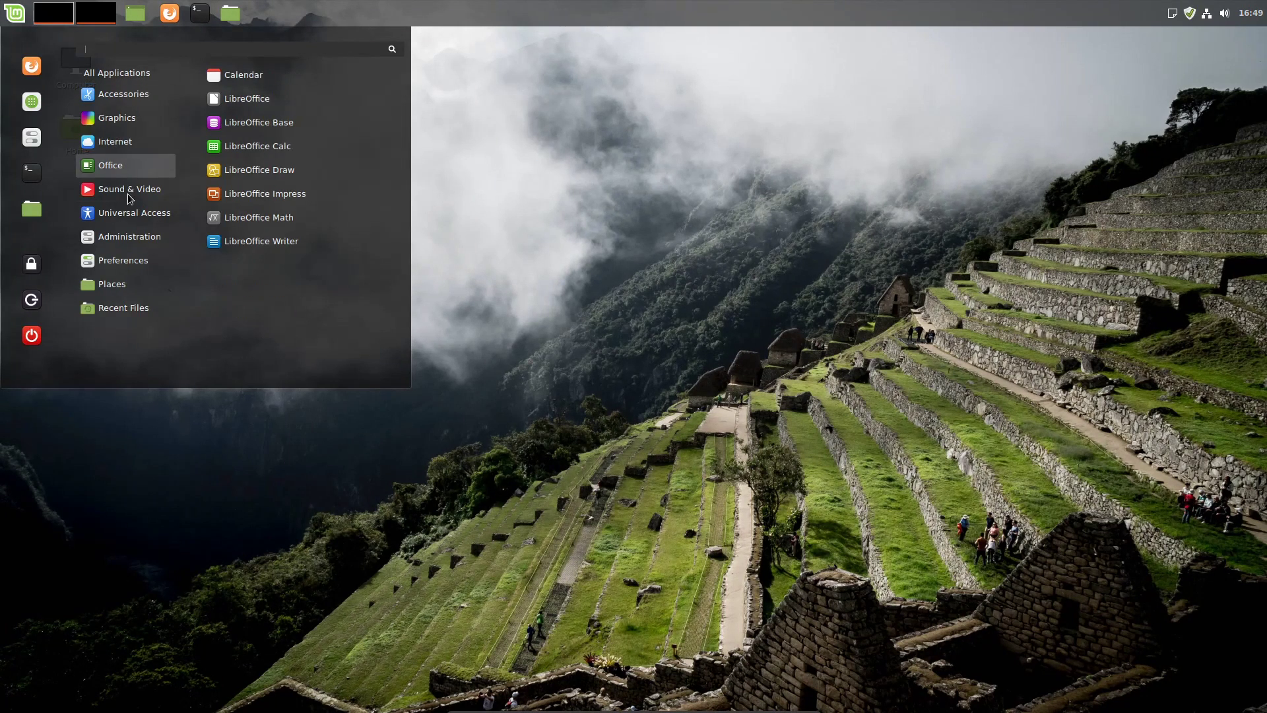
mouse_move(129, 198)
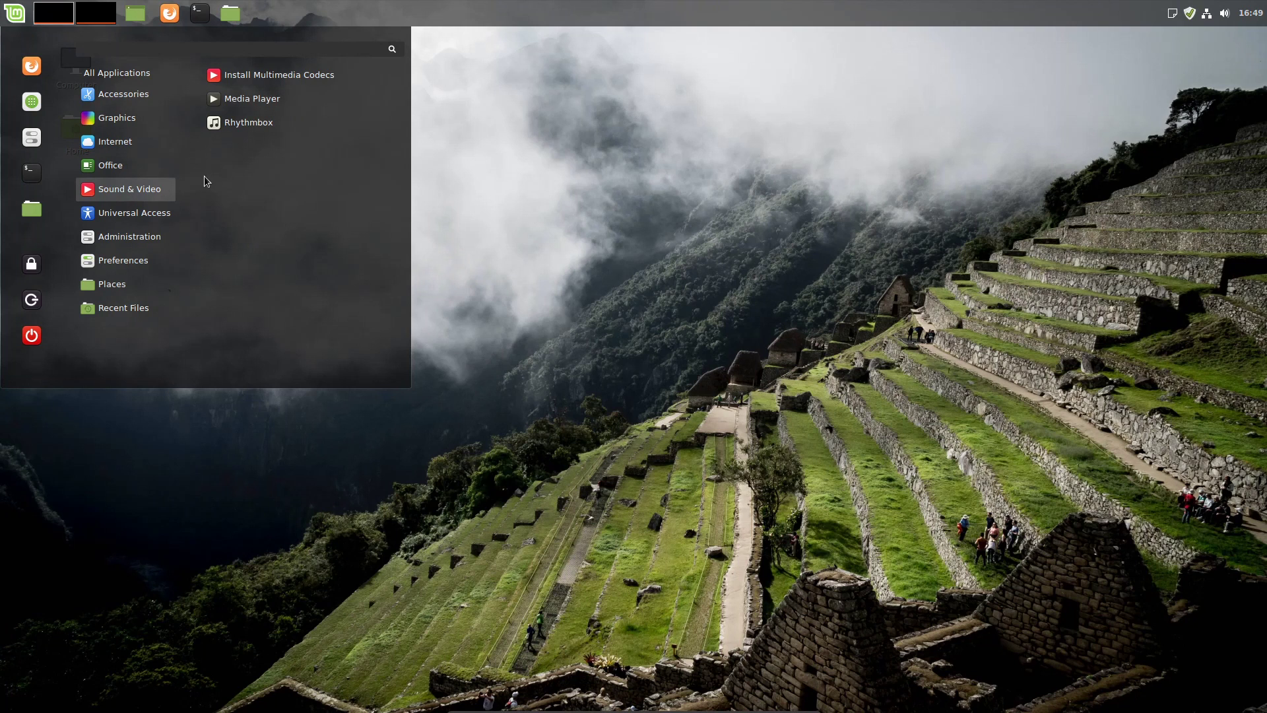
left_click(299, 100)
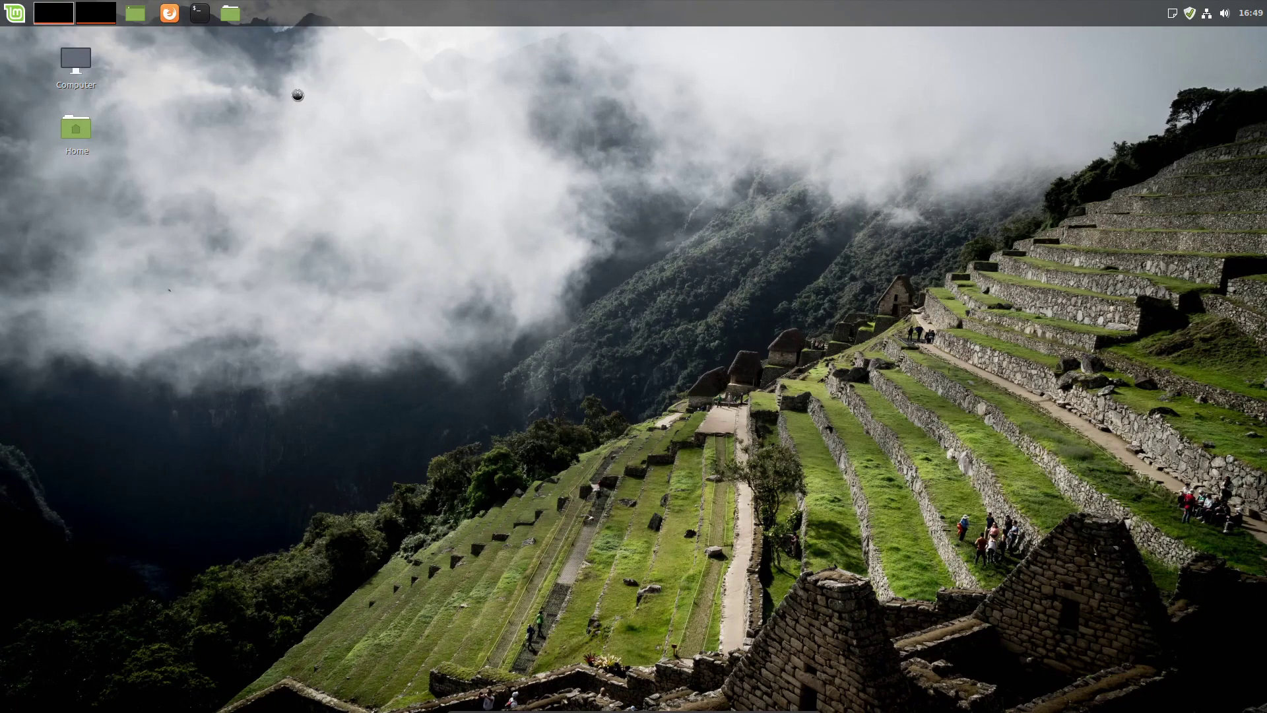
mouse_move(583, 193)
left_mouse_down()
mouse_move(561, 186)
mouse_move(572, 186)
left_mouse_up()
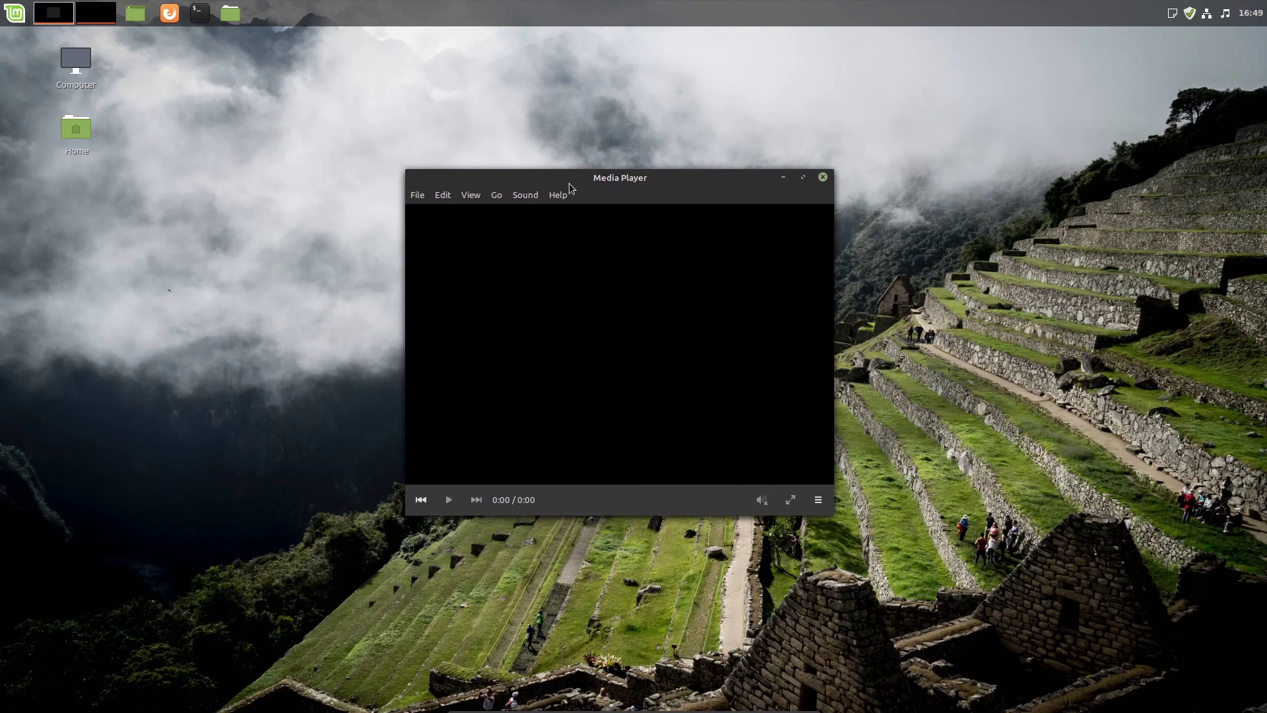
Check the Videos folder for a movie to open, cancel the file selection, and close Media Player
left_click(417, 196)
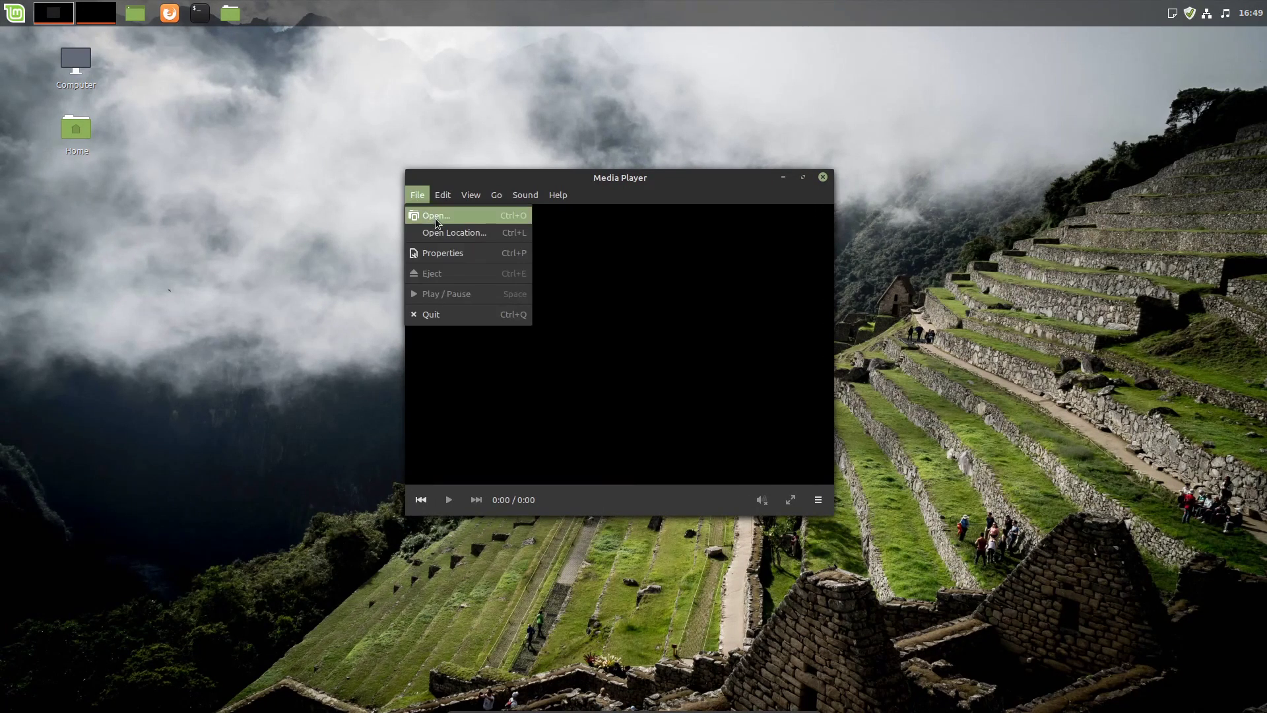
left_click(456, 218)
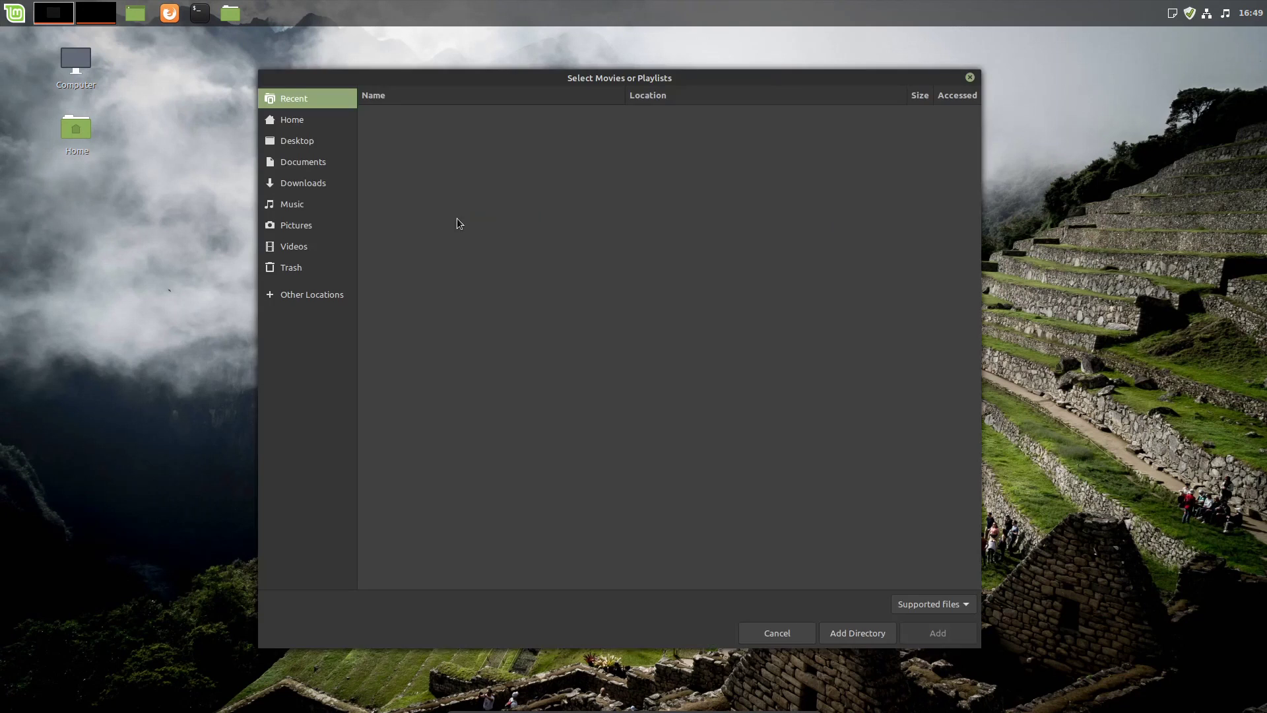
left_click(293, 247)
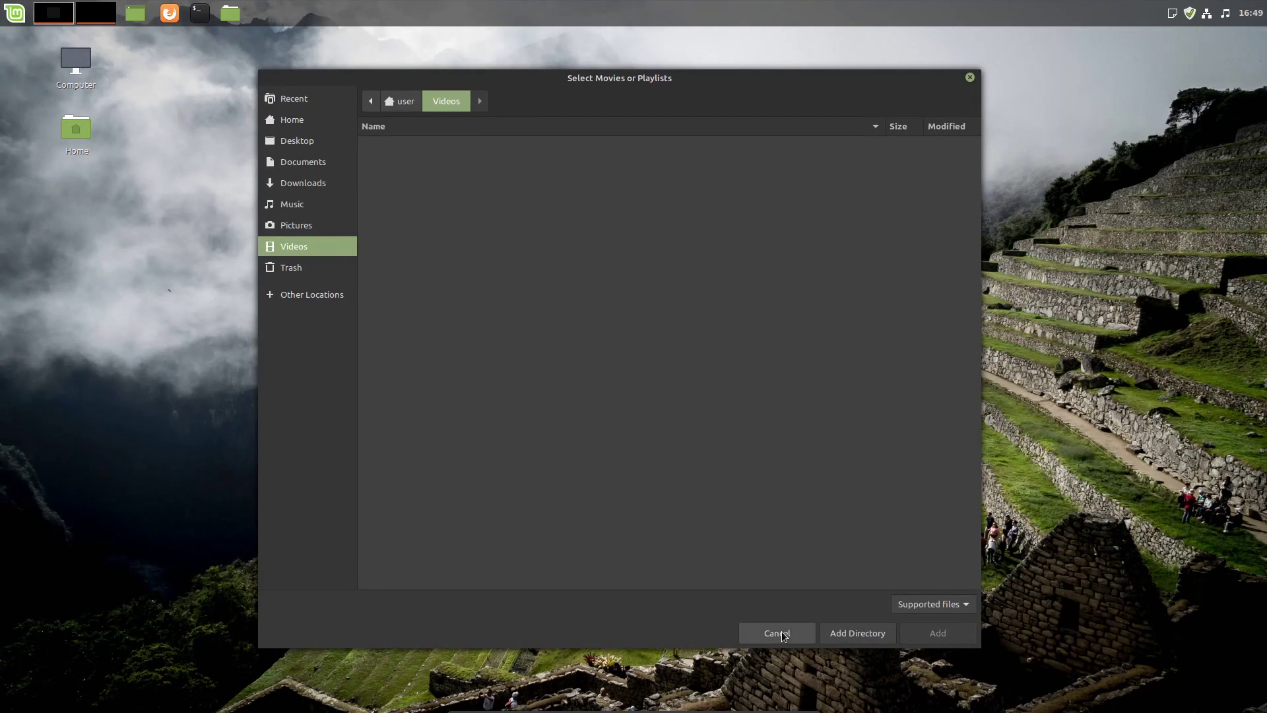
left_click(779, 632)
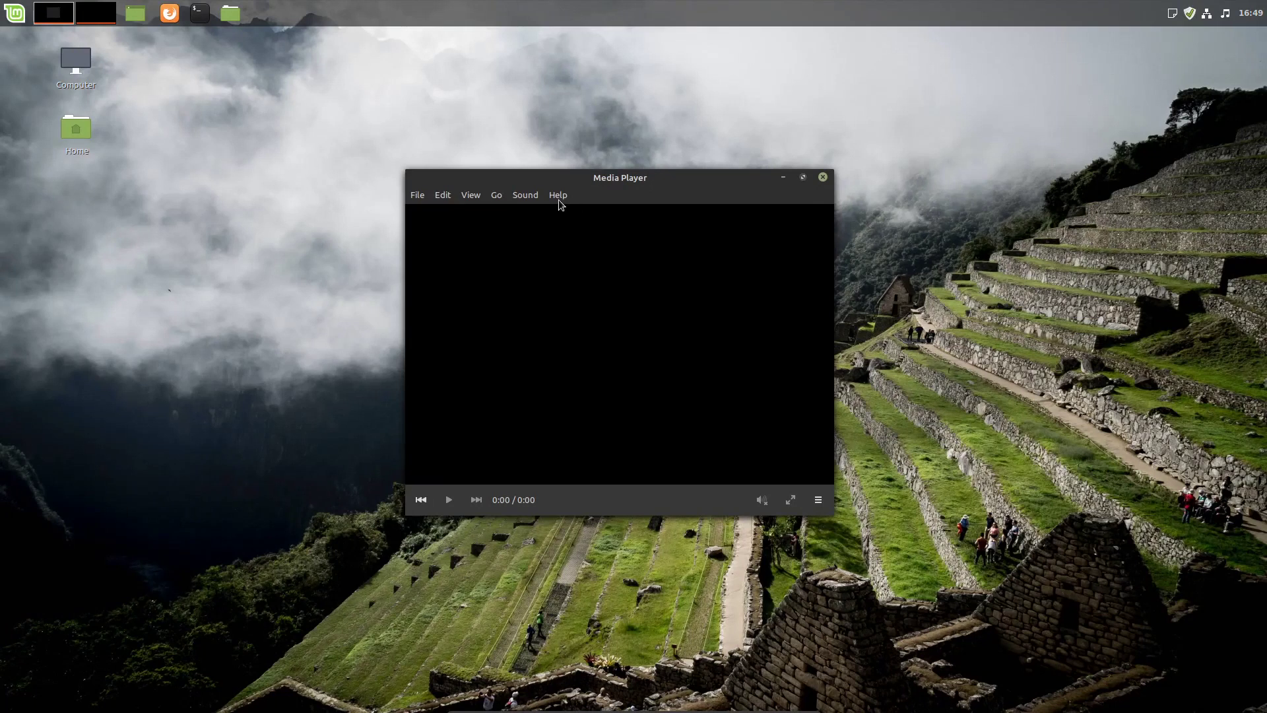
left_click(823, 178)
Launch Rhythmbox from the Sound & Video category and show its podcast library
left_click(6, 8)
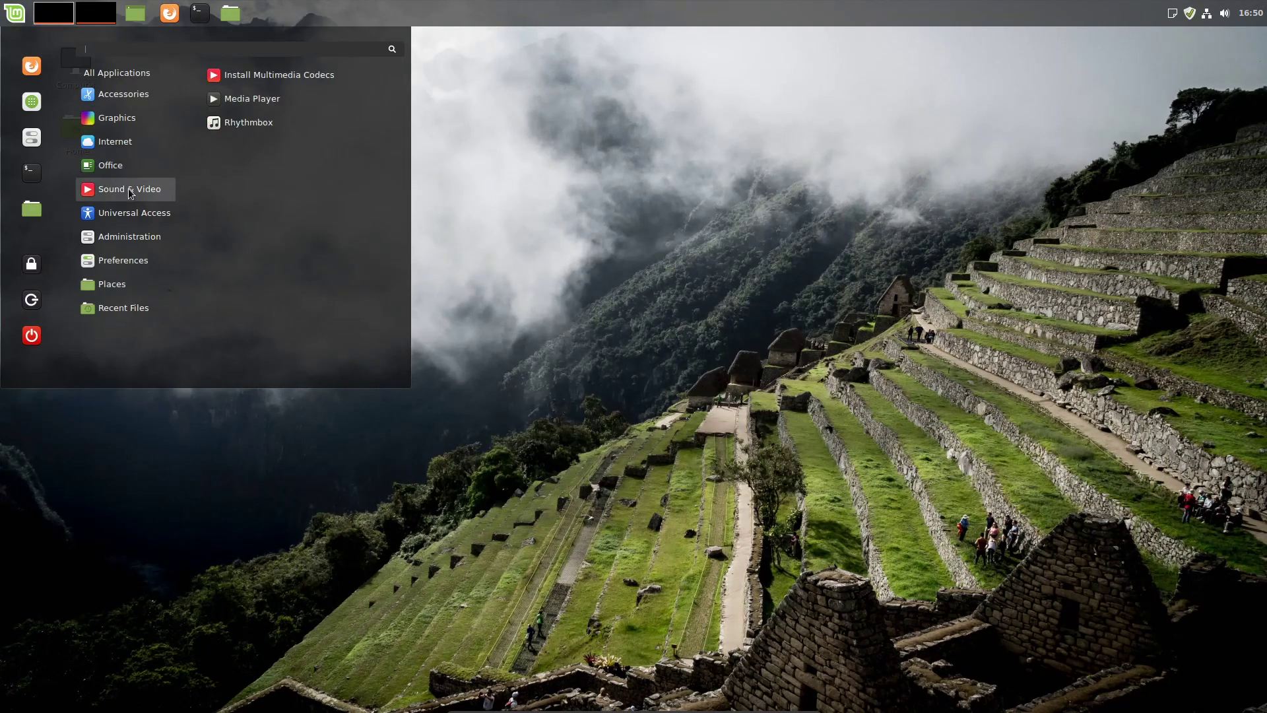
left_click(263, 122)
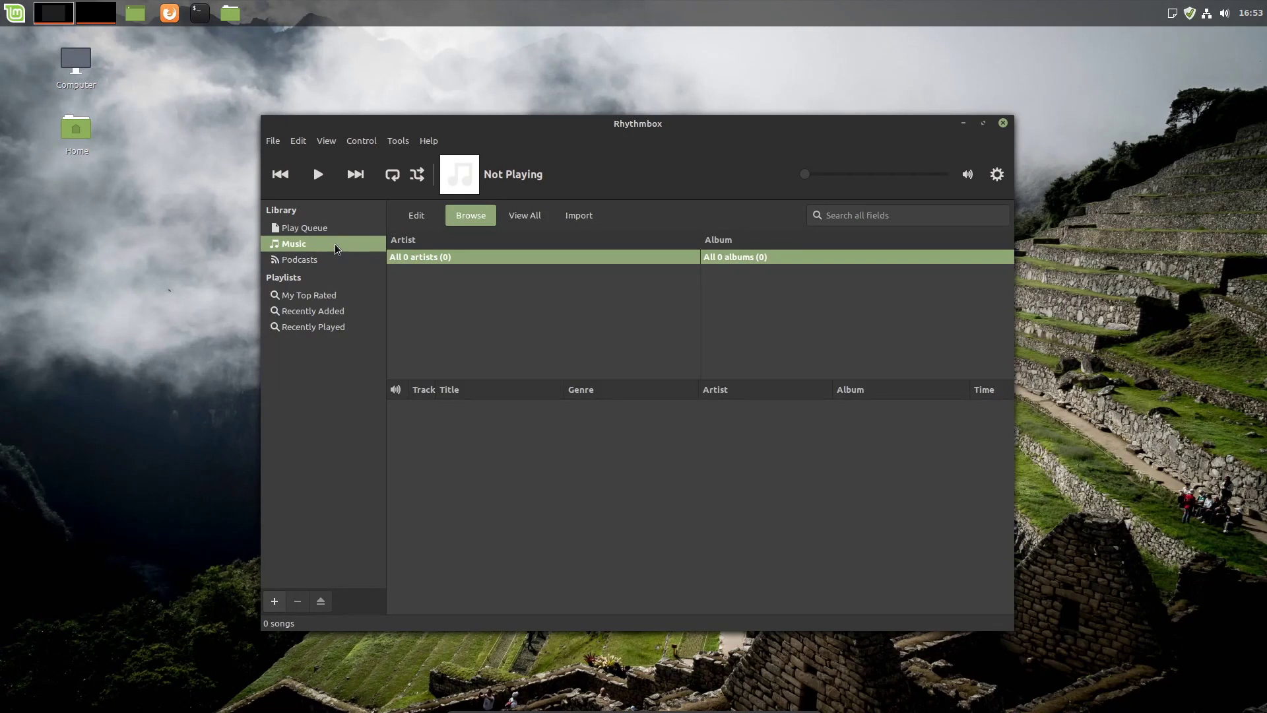
left_click(331, 261)
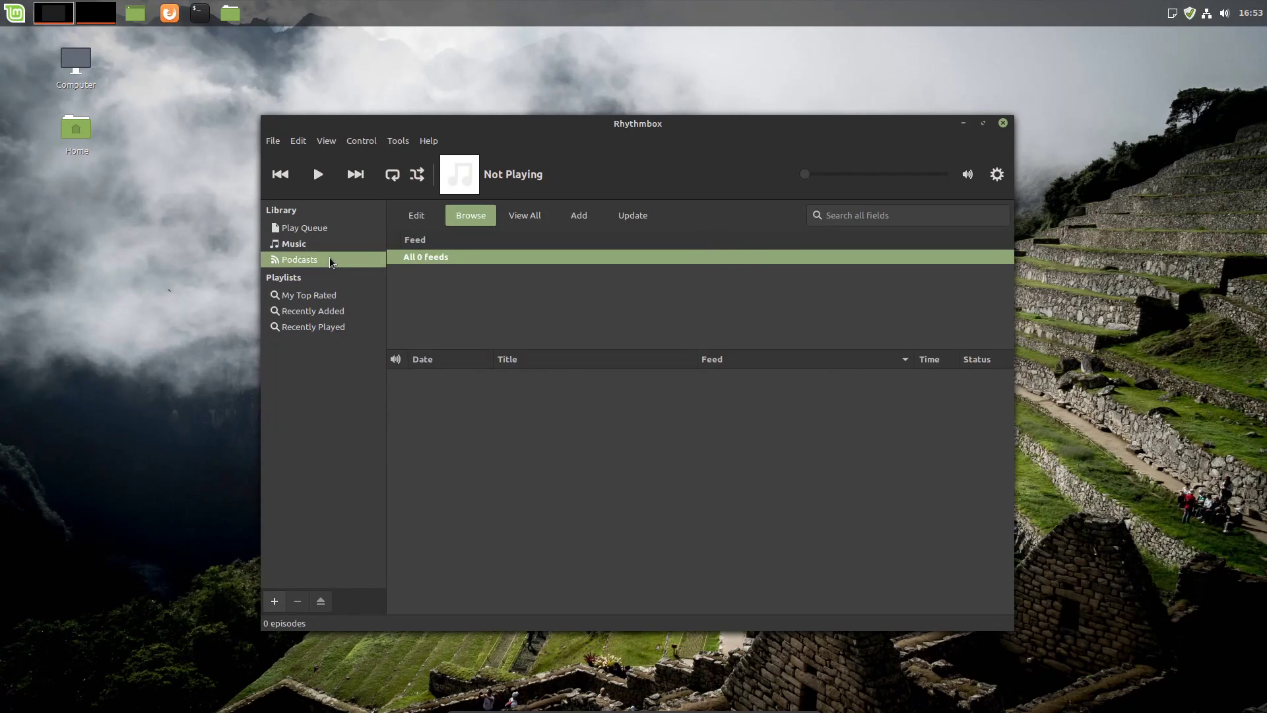
Search for podcasts to add with the term "news" and browse the resulting list
left_click(581, 219)
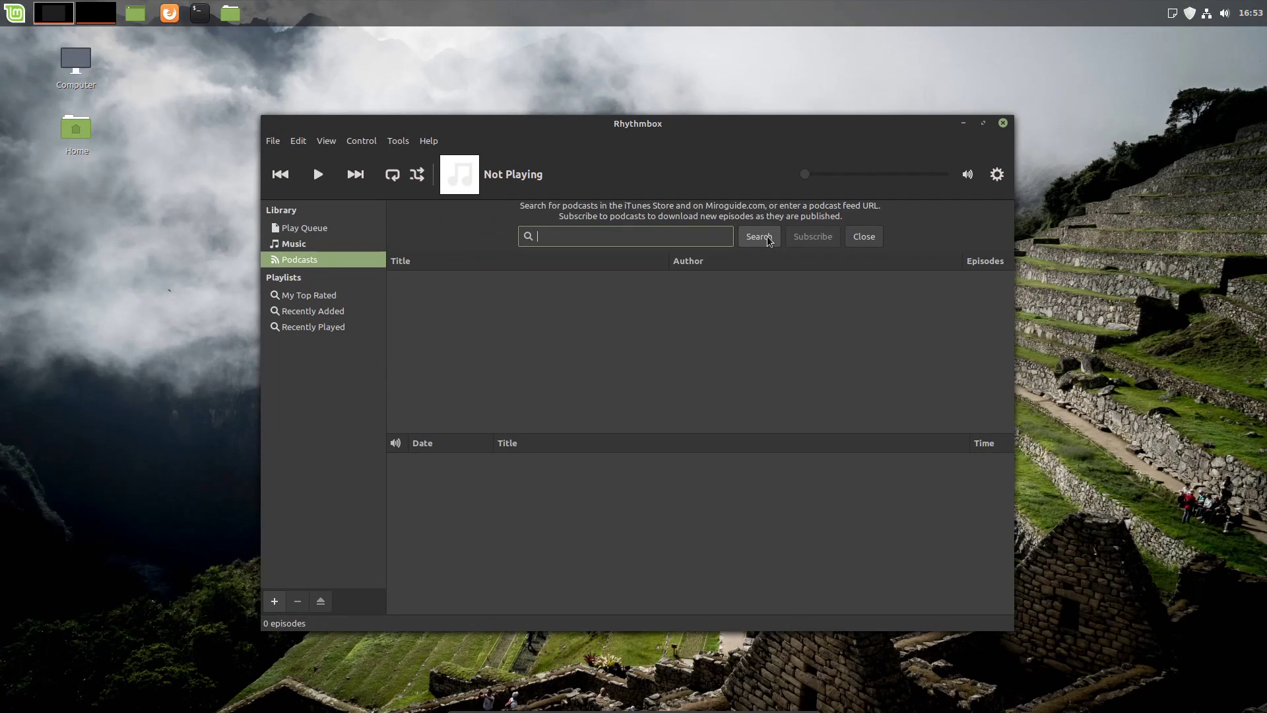
type("news")
left_click(759, 237)
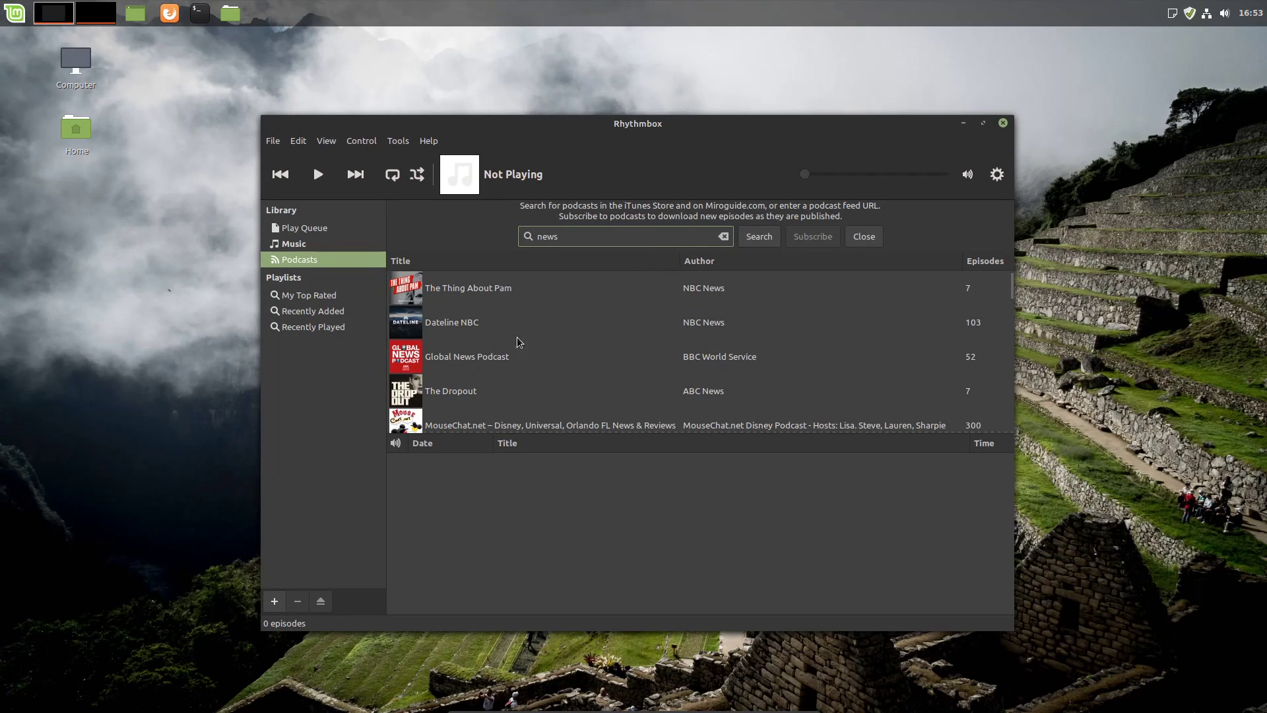
scroll(515, 353, "down", 2)
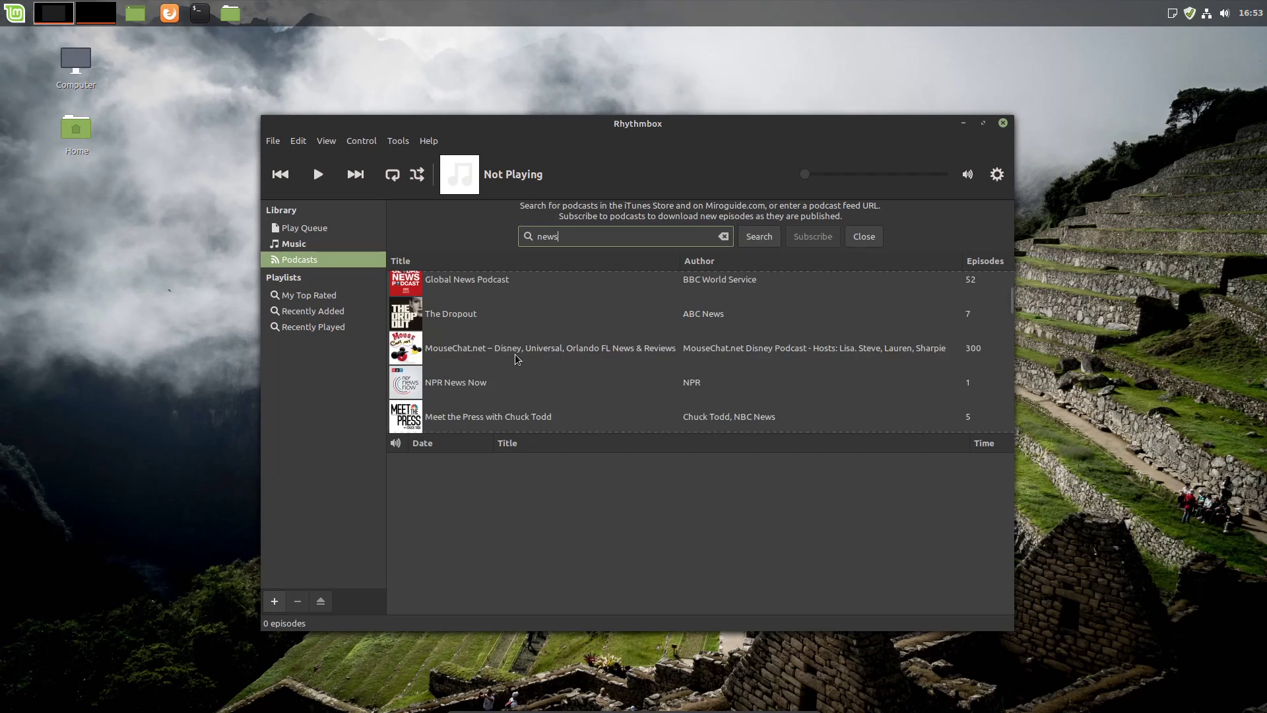
scroll(515, 354, "down", 2)
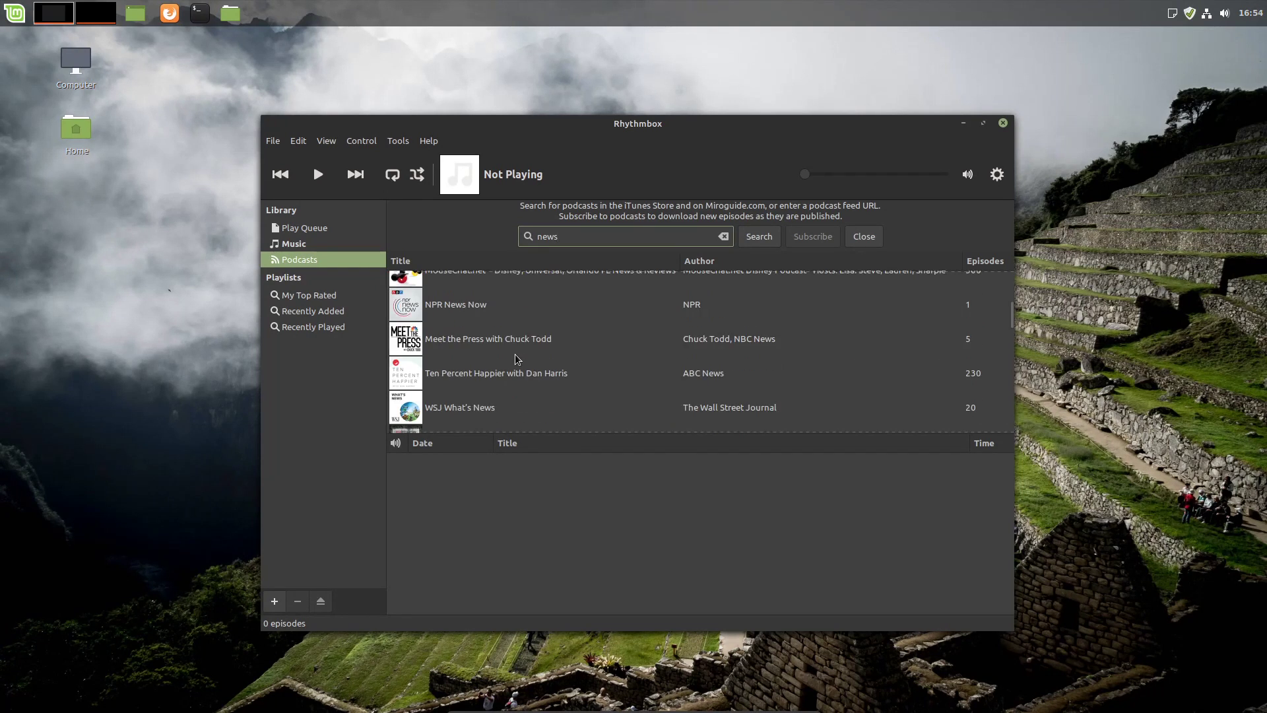
scroll(495, 333, "up", 4)
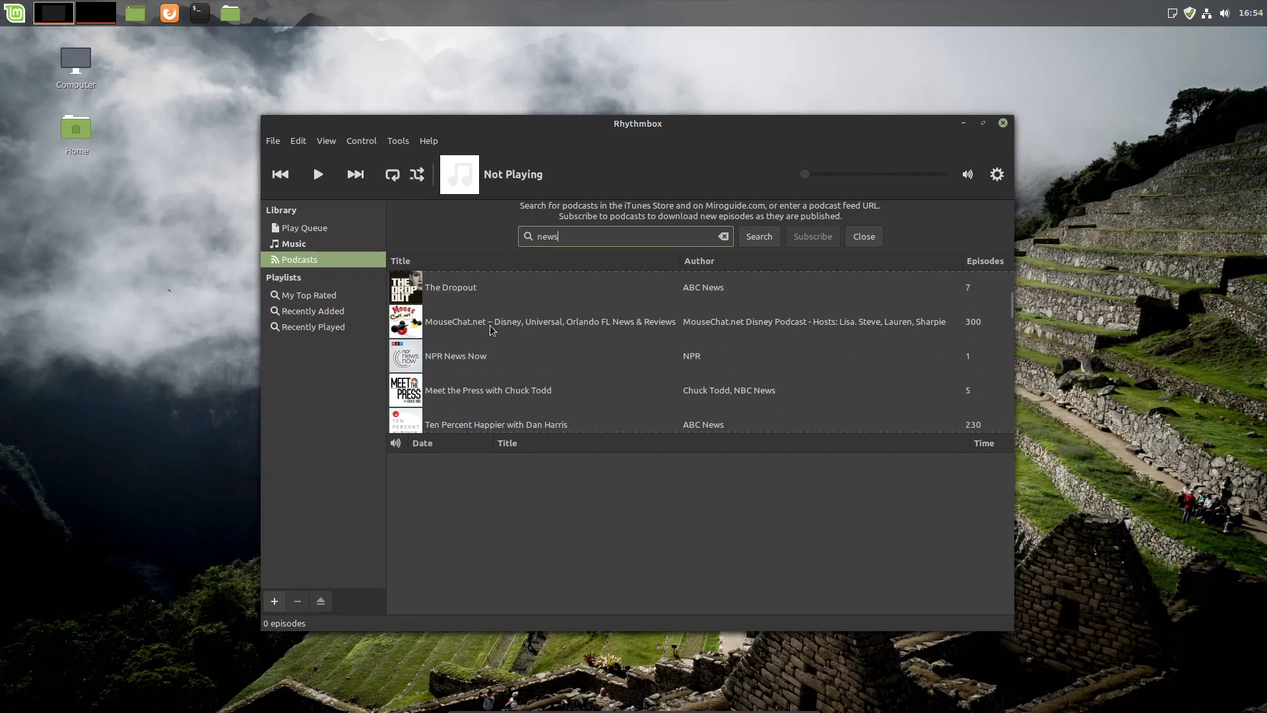
View the episodes of the Global News Podcast, select "Barcelona hit by fresh protests amid general strike", and close Rhythmbox
left_click(503, 338)
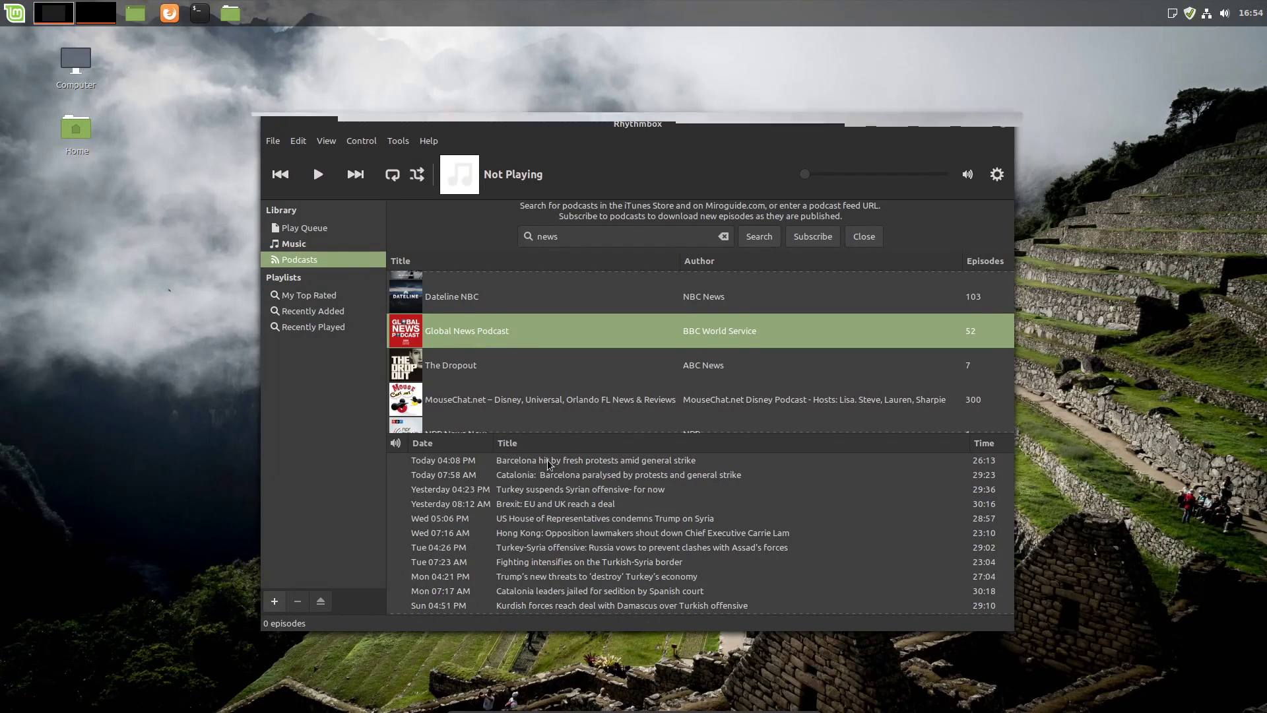
left_click(548, 462)
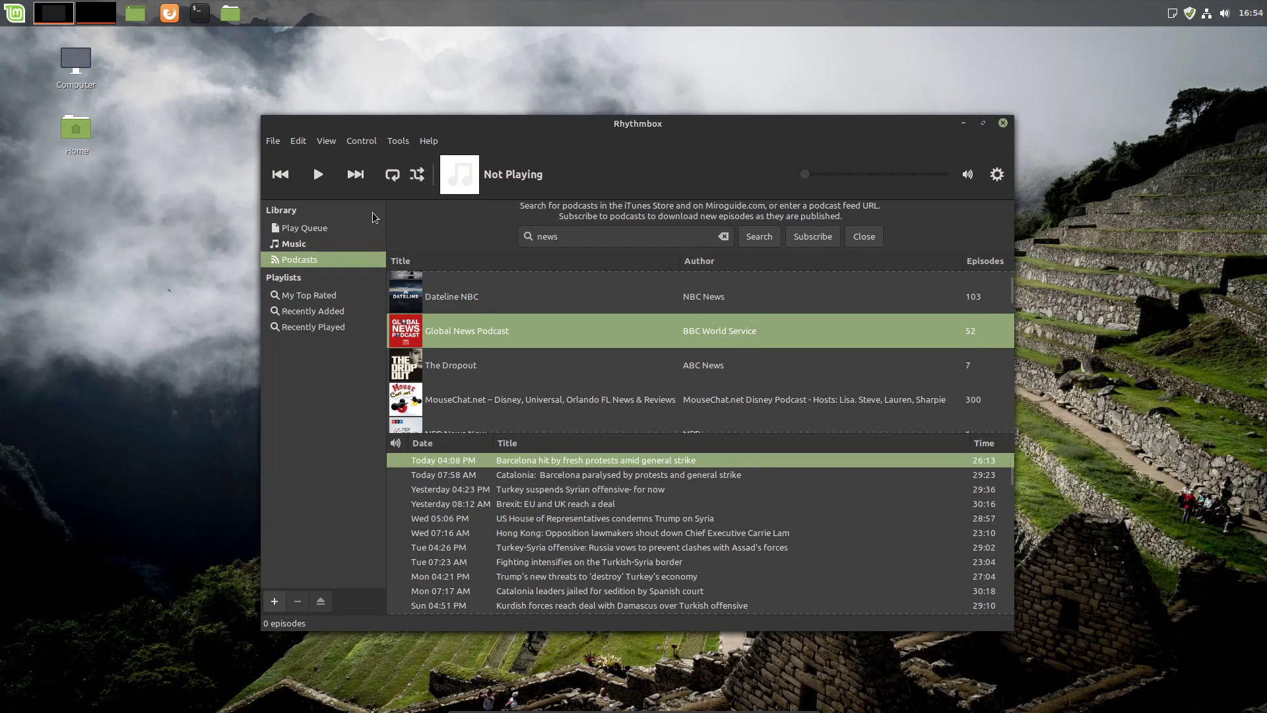
left_click_drag(576, 120, 573, 97)
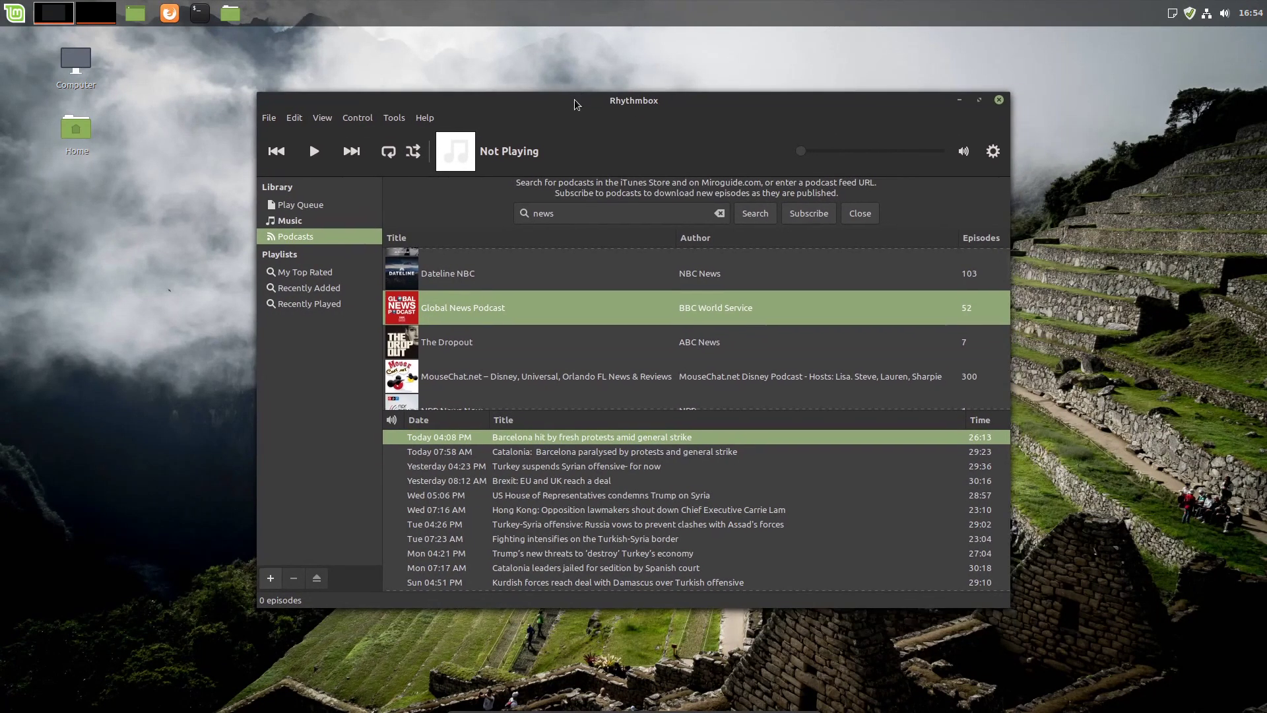
left_click(1000, 100)
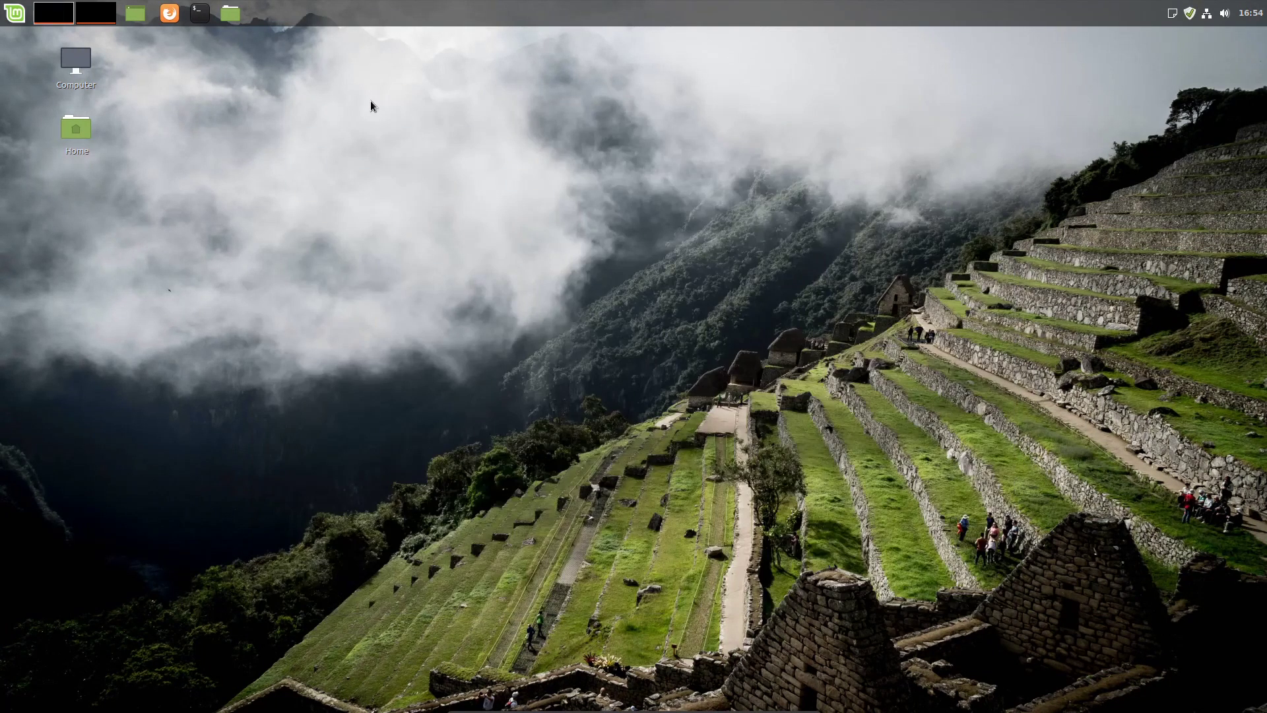
Browse the application categories from Sound & Video to Administration and look through the list of administration tools
left_click(21, 12)
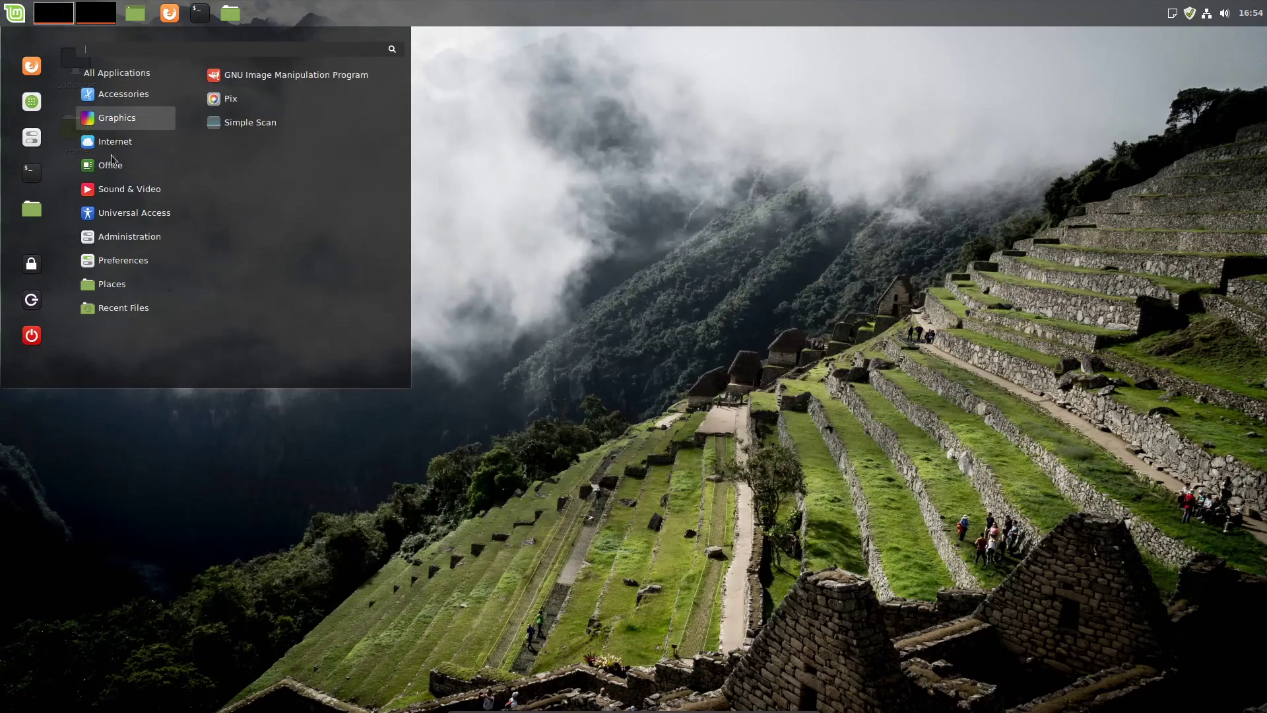
mouse_move(130, 198)
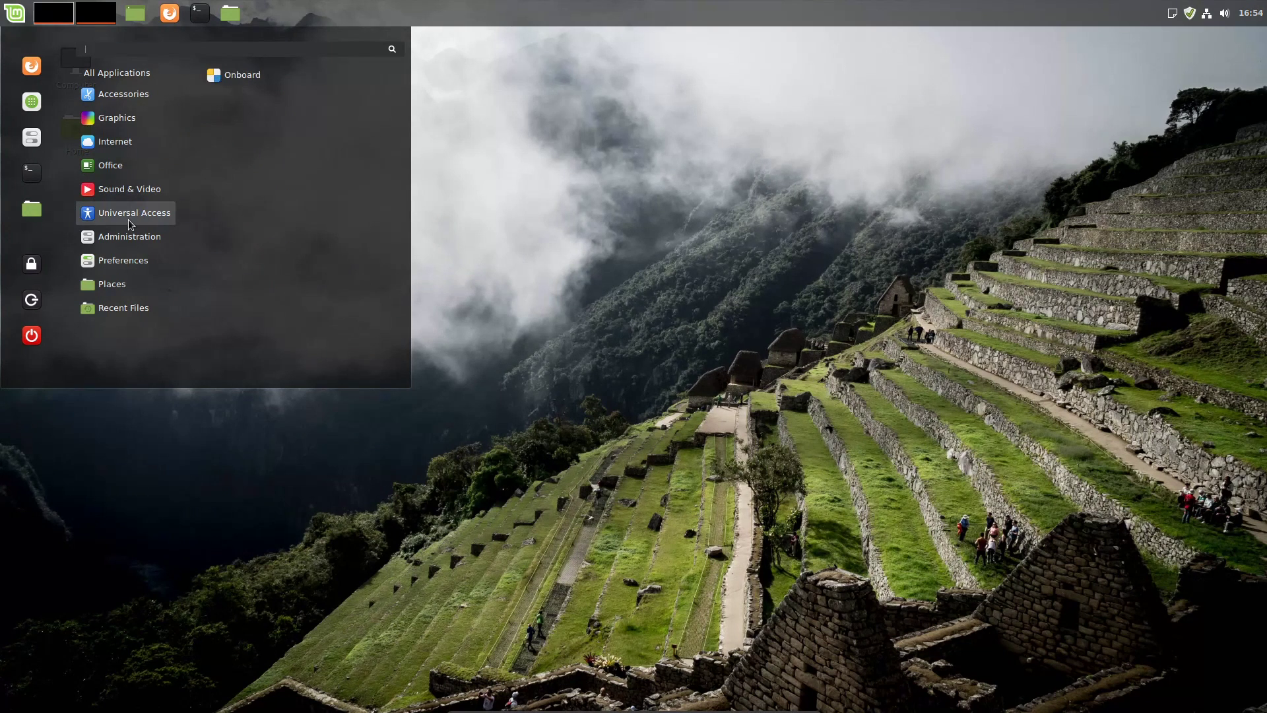
mouse_move(130, 235)
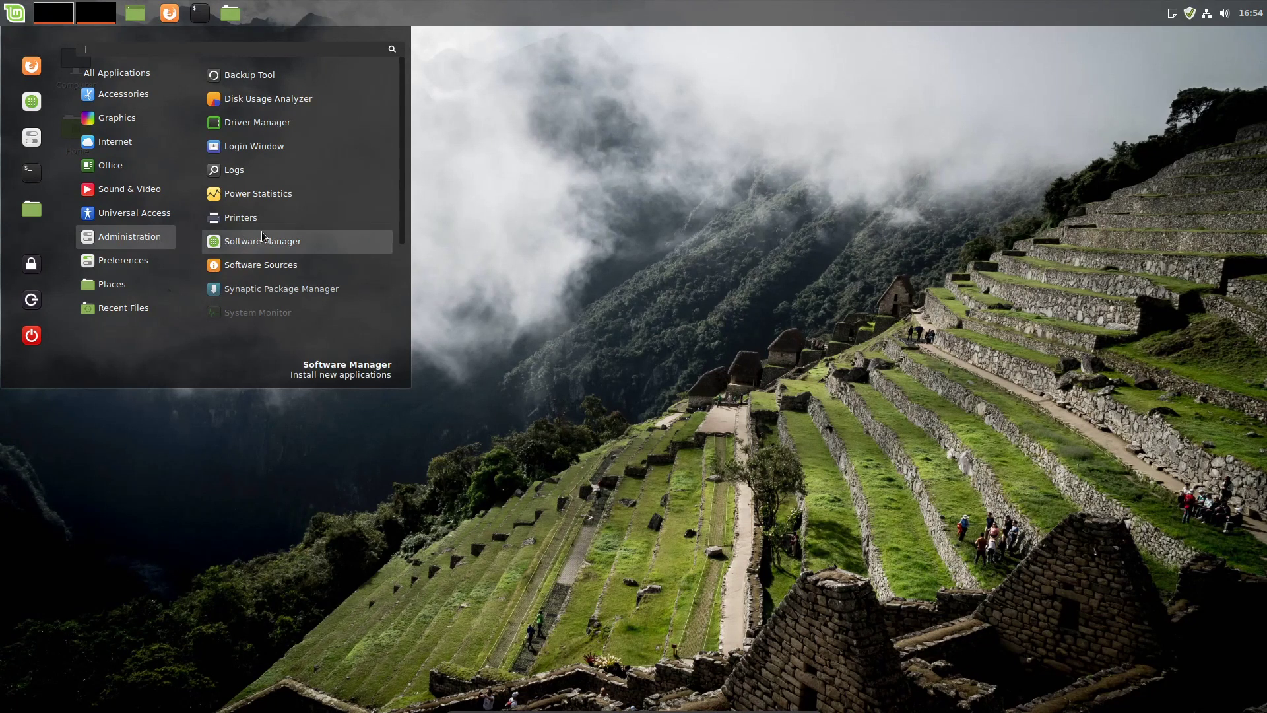
scroll(291, 208, "down", 1)
scroll(291, 209, "down", 2)
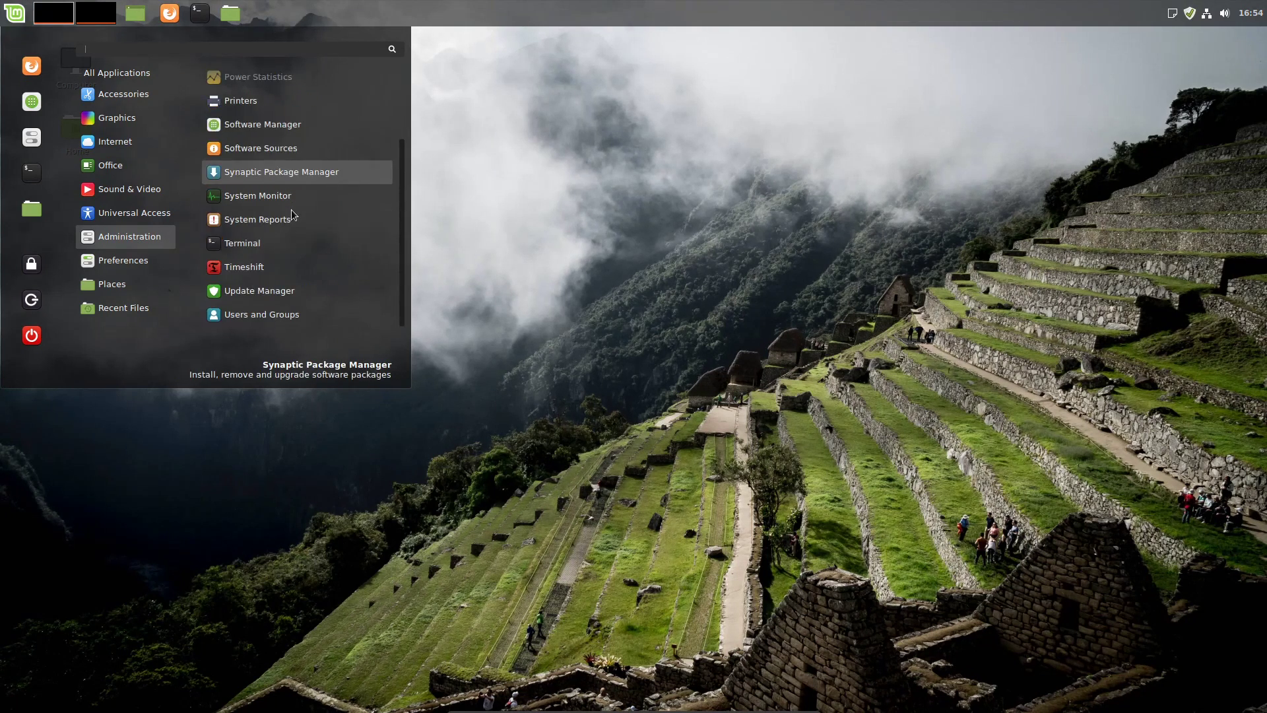
scroll(291, 209, "up", 3)
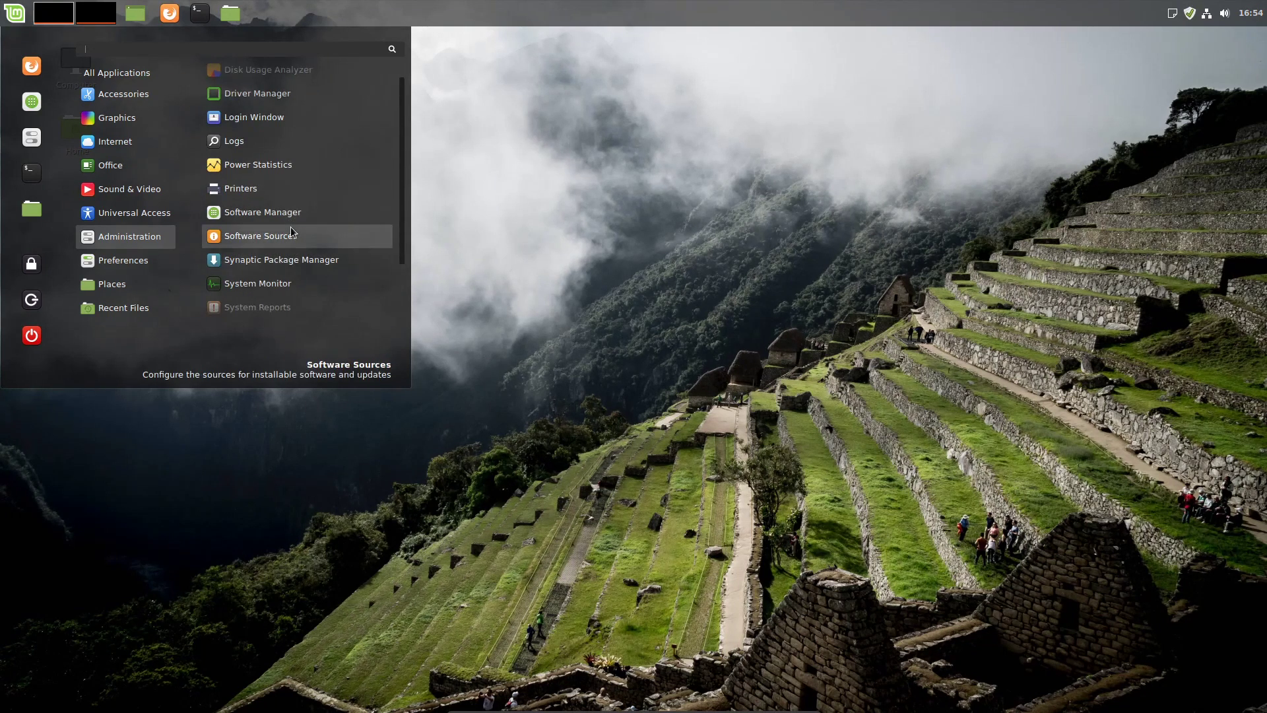
scroll(293, 232, "up", 1)
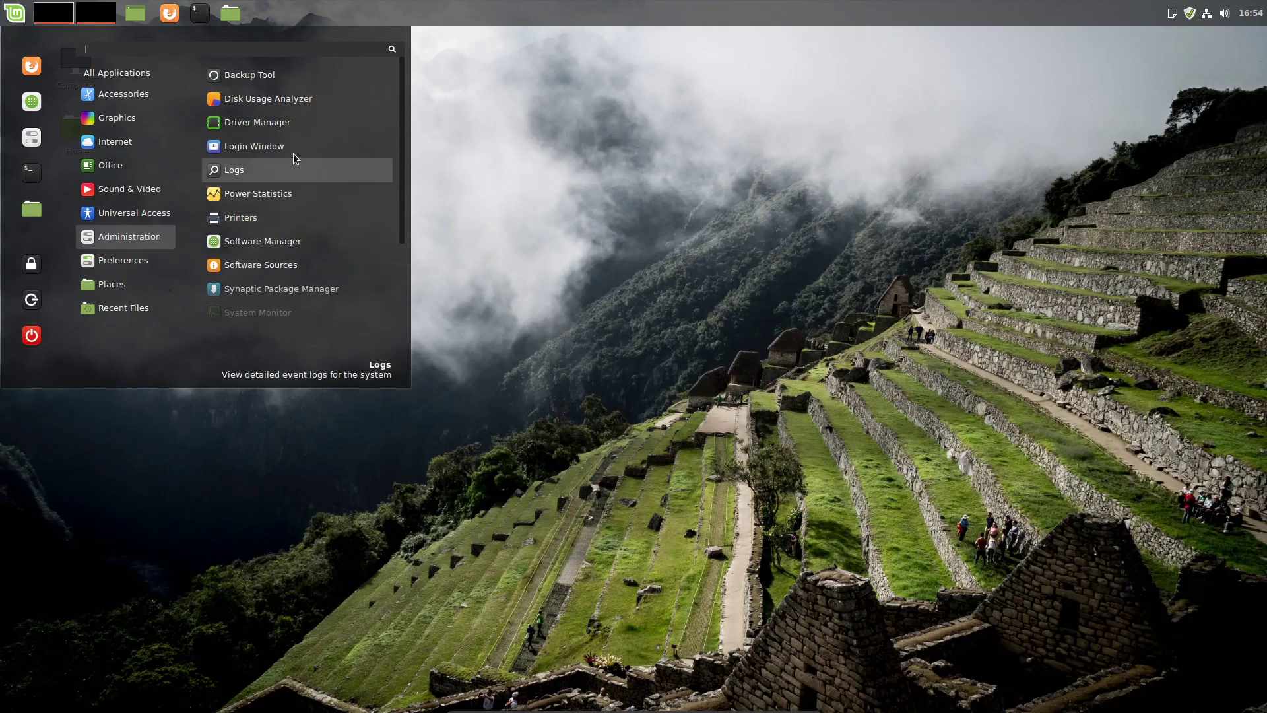
key("Down")
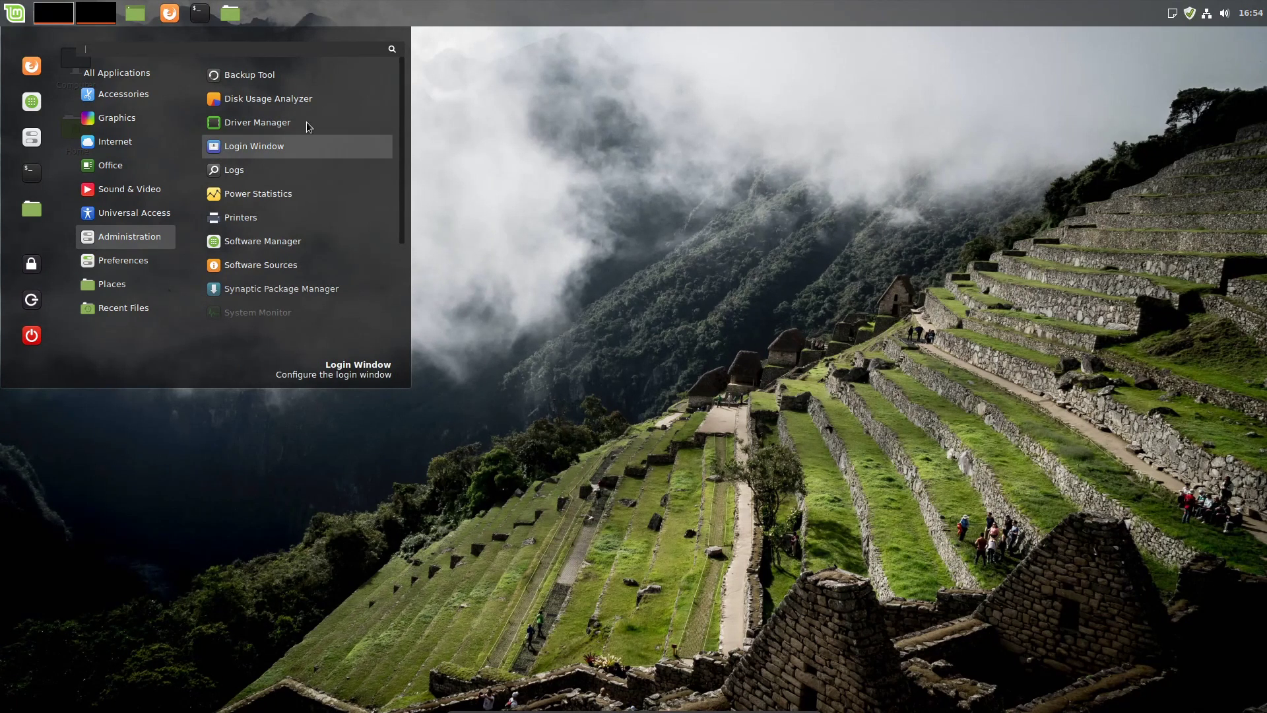
Launch Driver Manager, authenticate with the account password, review the drivers offered for each device, and close it
left_click(306, 123)
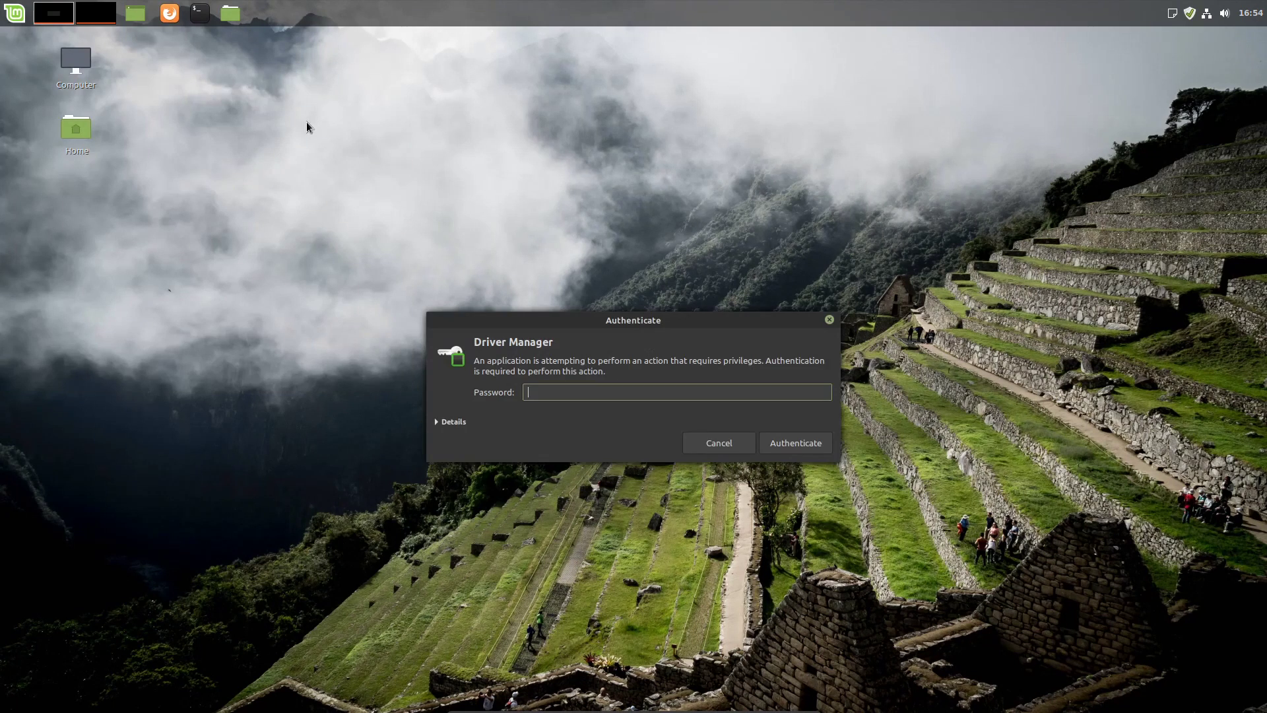
type("***")
key("Return")
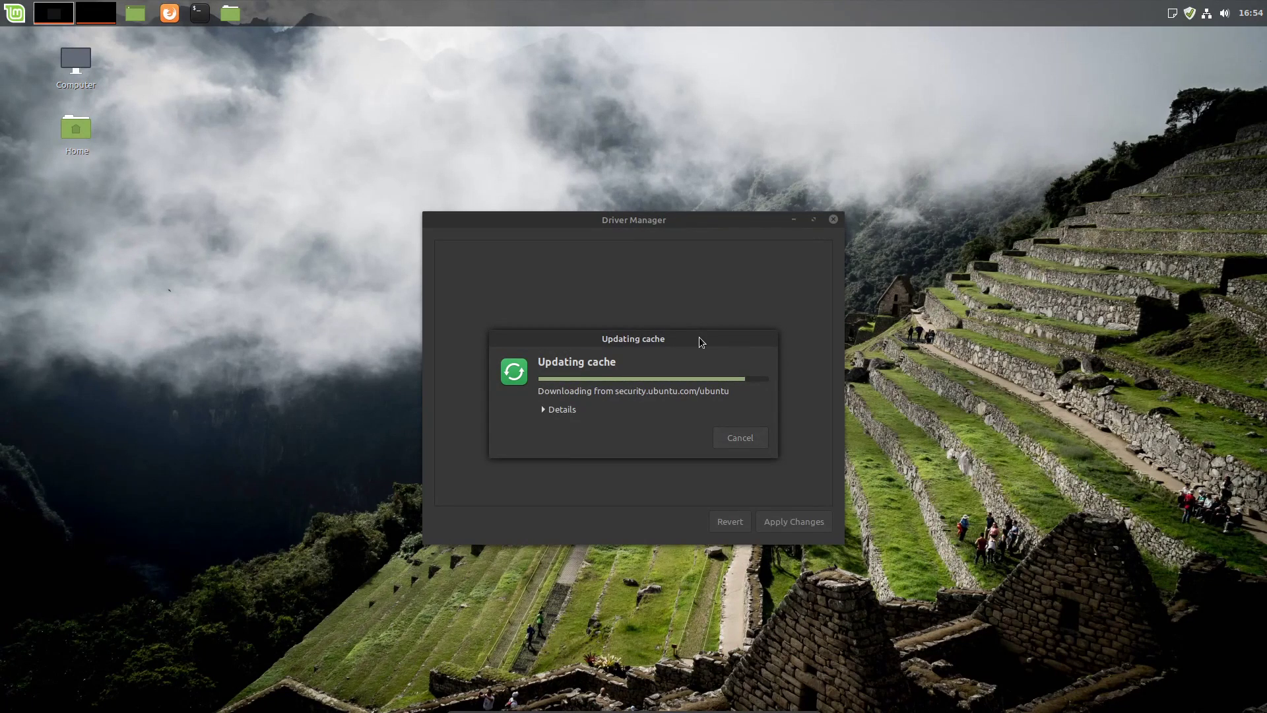
left_click_drag(699, 339, 702, 314)
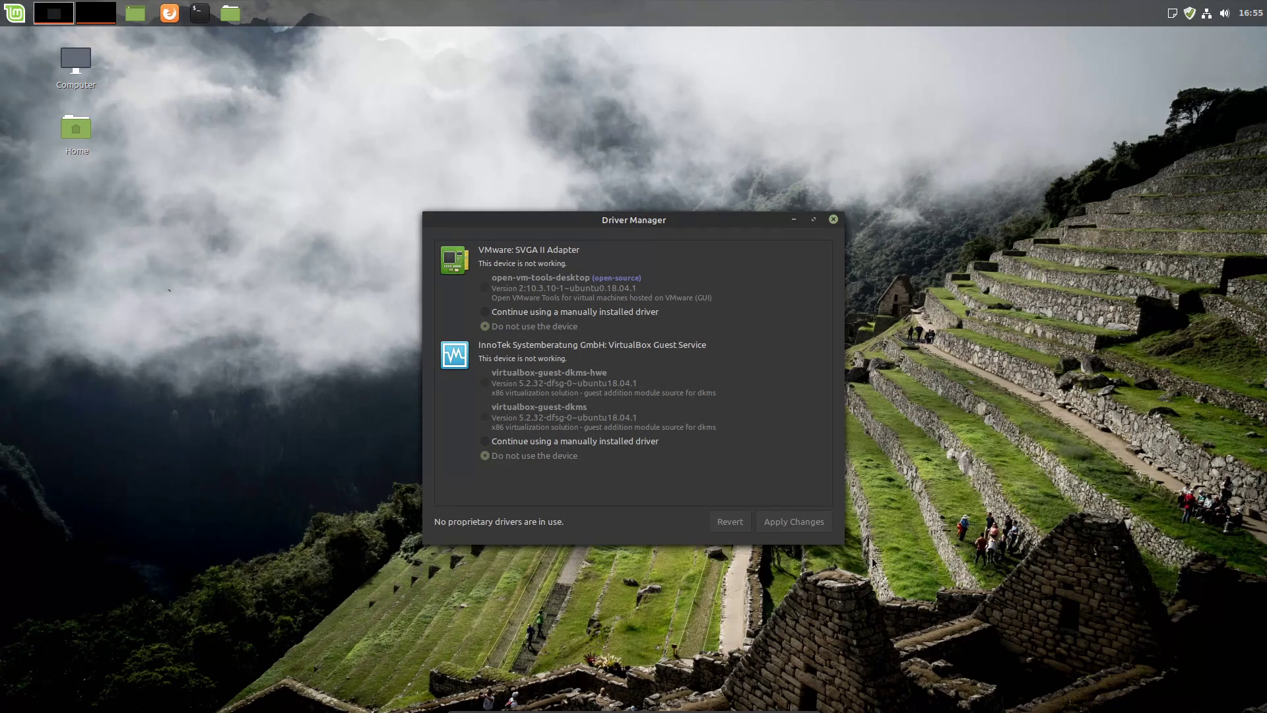
left_click_drag(748, 220, 750, 176)
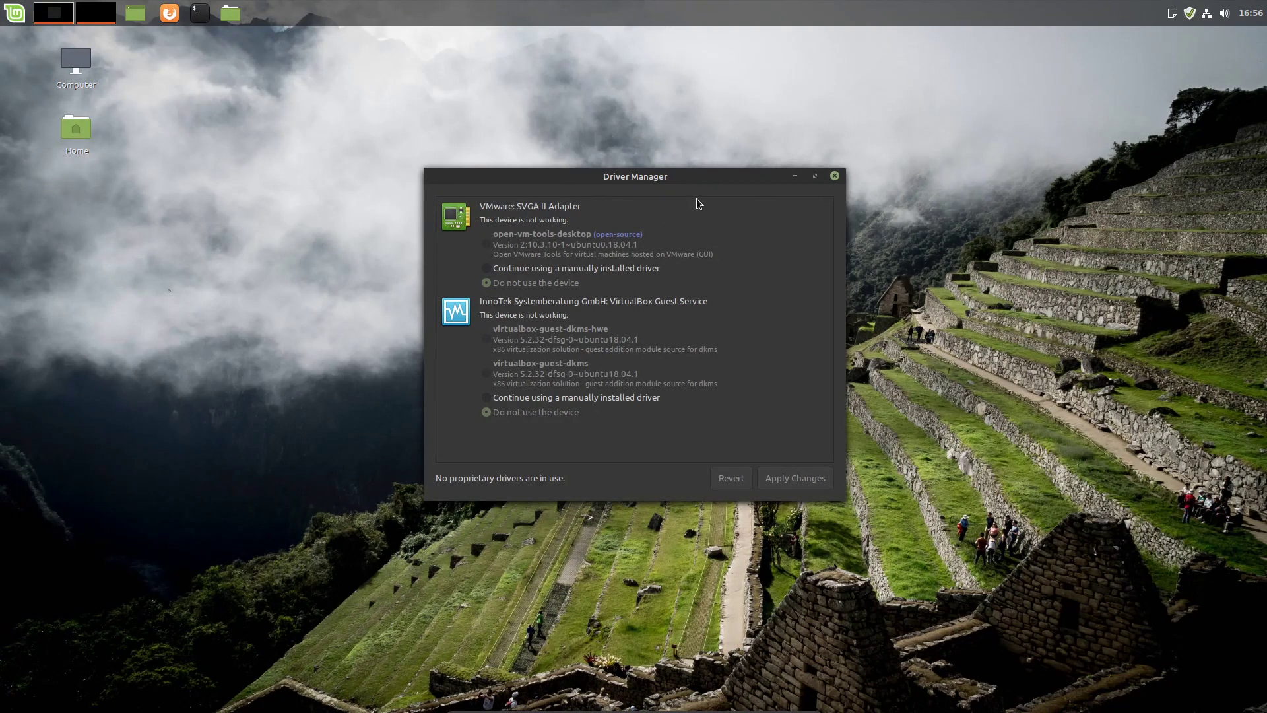
left_click(834, 176)
Launch Disk Usage Analyzer from the Administration category and scan the Home folder
left_click(15, 13)
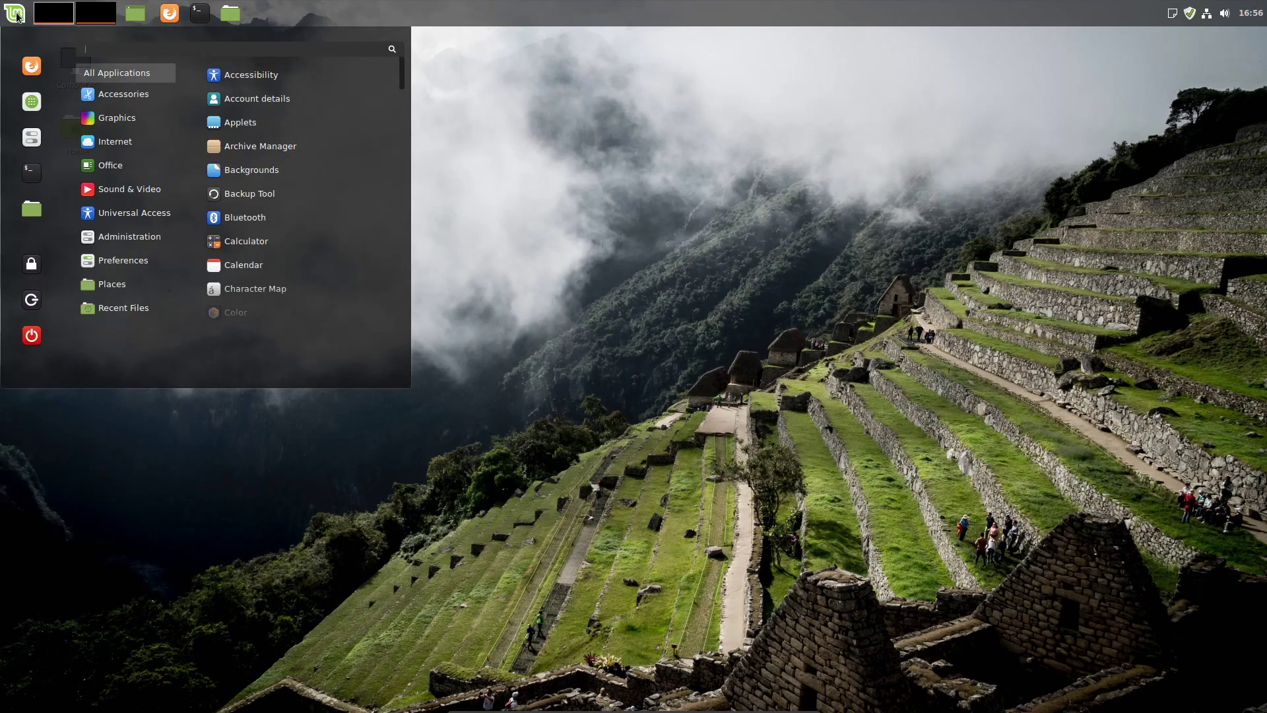
mouse_move(129, 236)
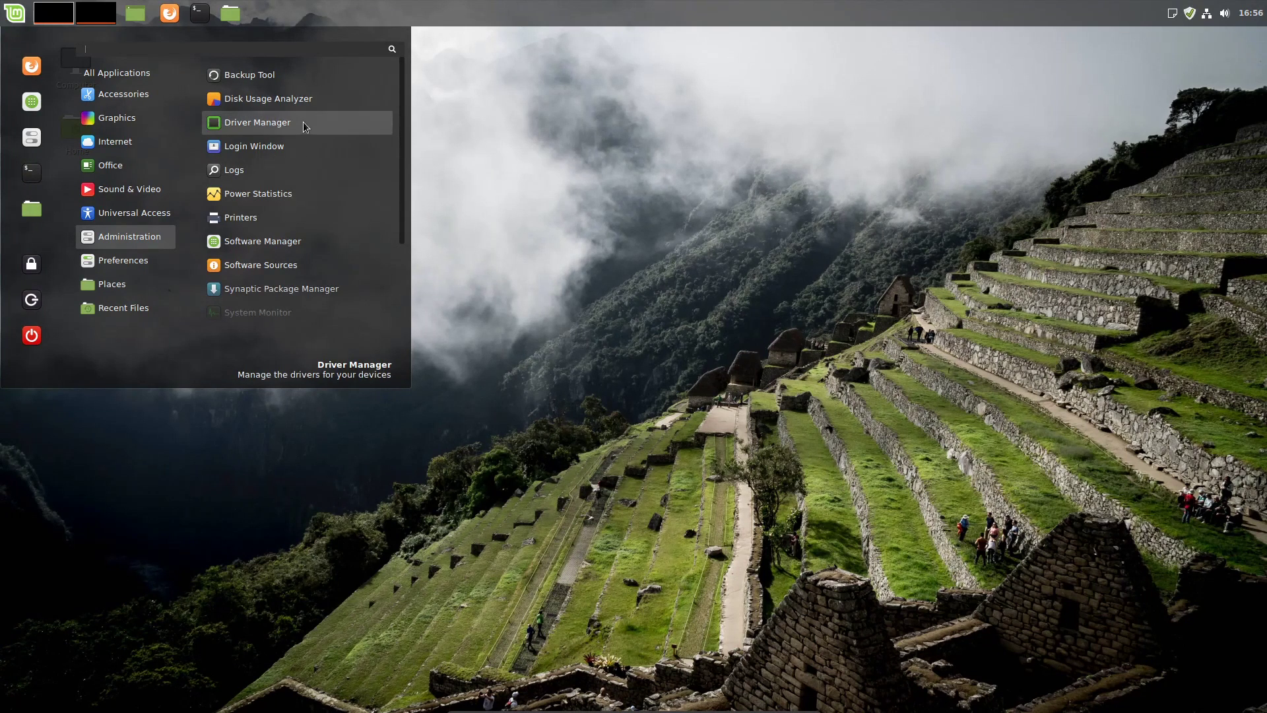
left_click(319, 103)
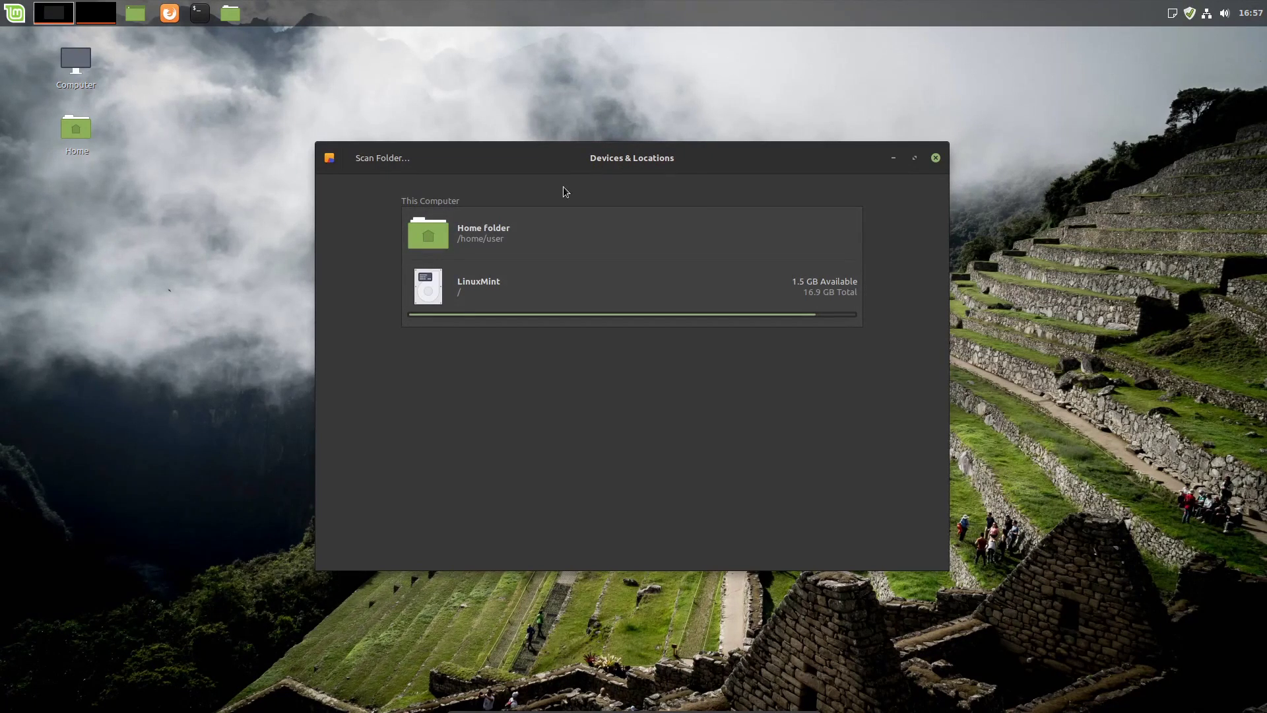
left_click(533, 229)
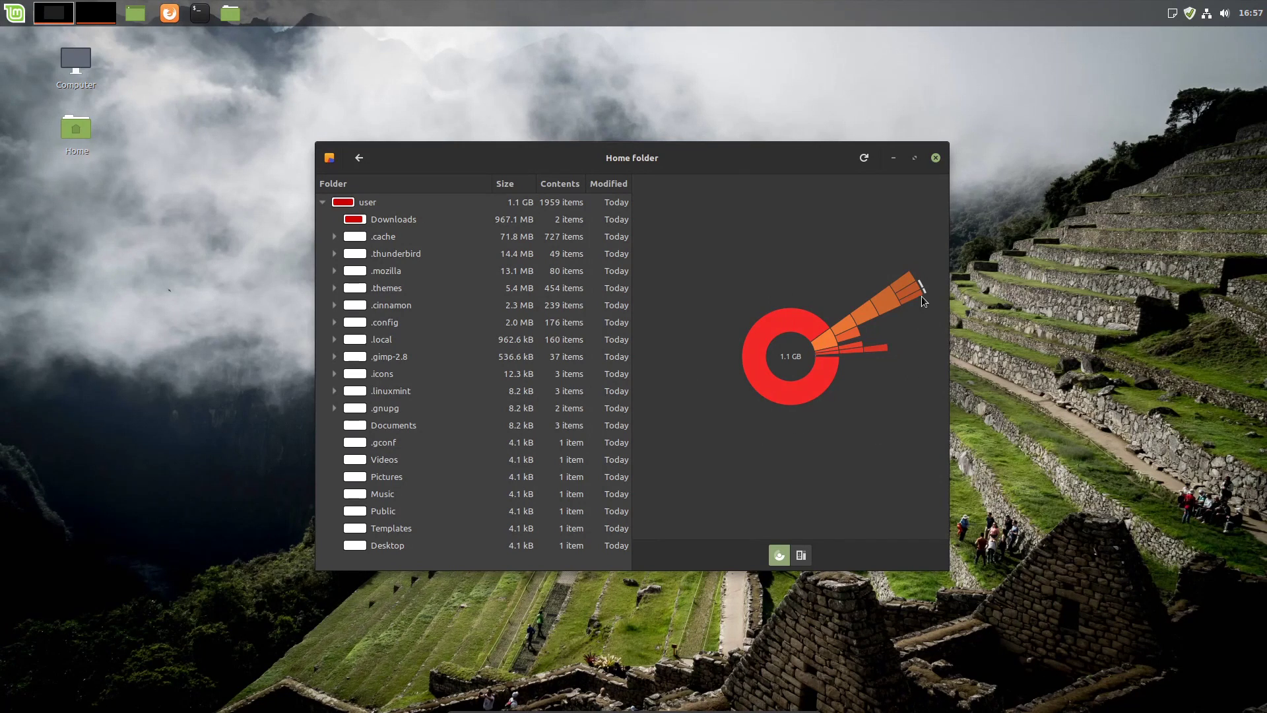
Examine the Home folder's usage chart, select the Downloads folder to view its usage, and close Disk Usage Analyzer
mouse_move(822, 346)
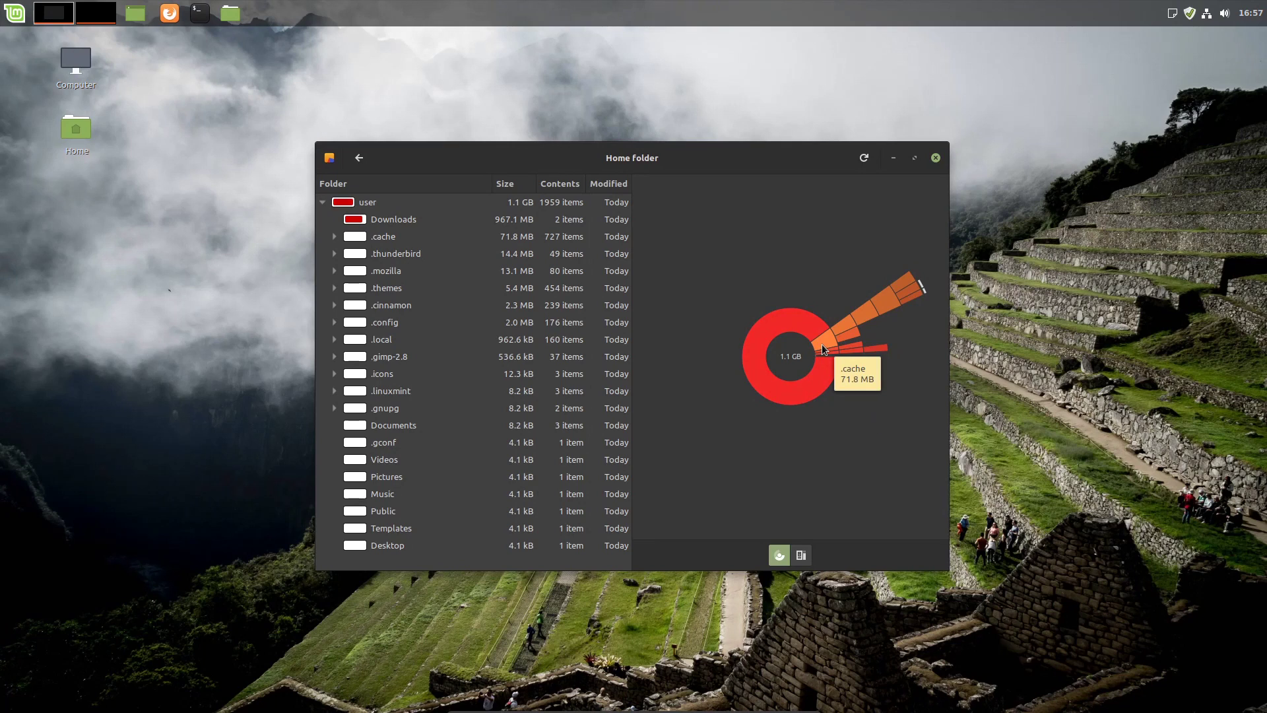
mouse_move(841, 325)
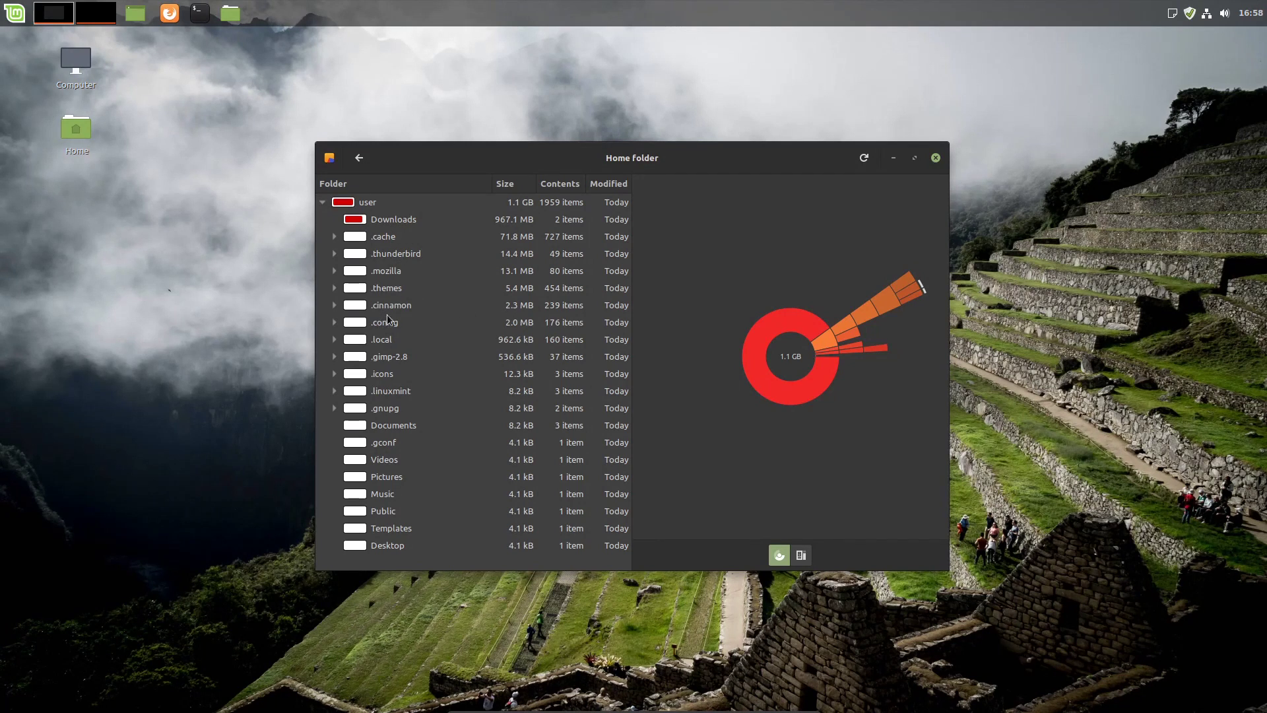
left_click(517, 223)
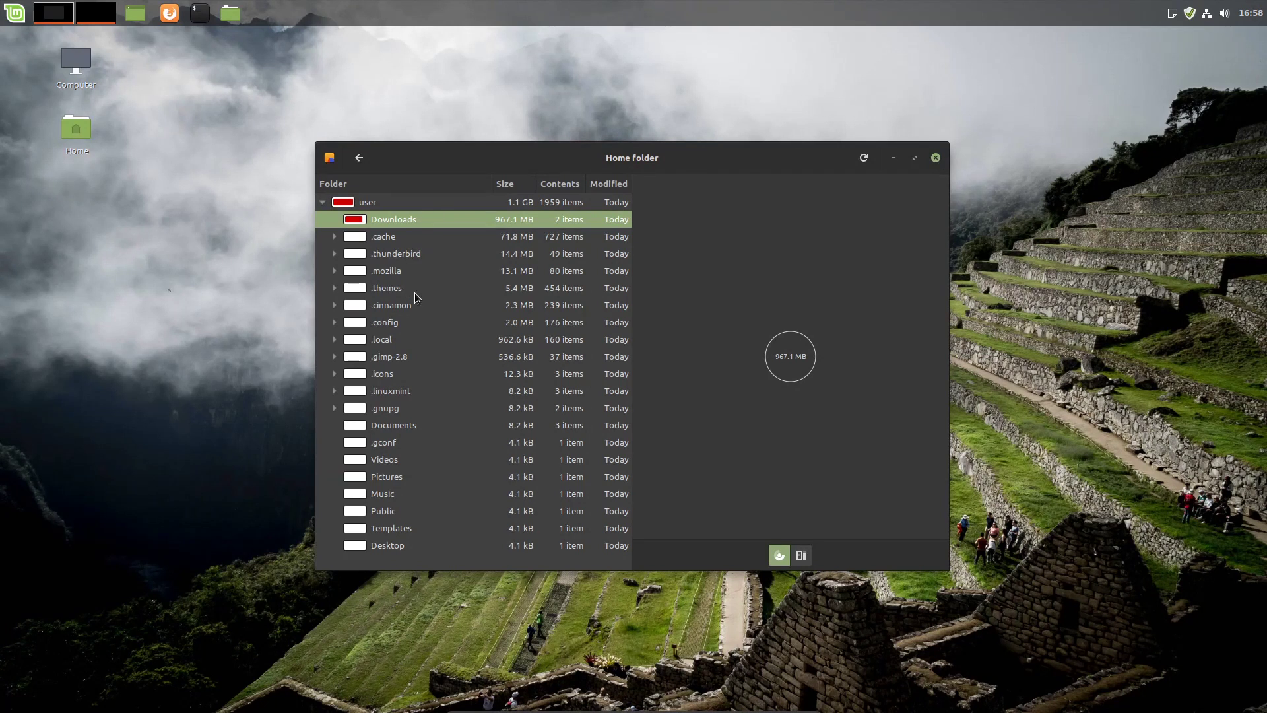
left_click(936, 159)
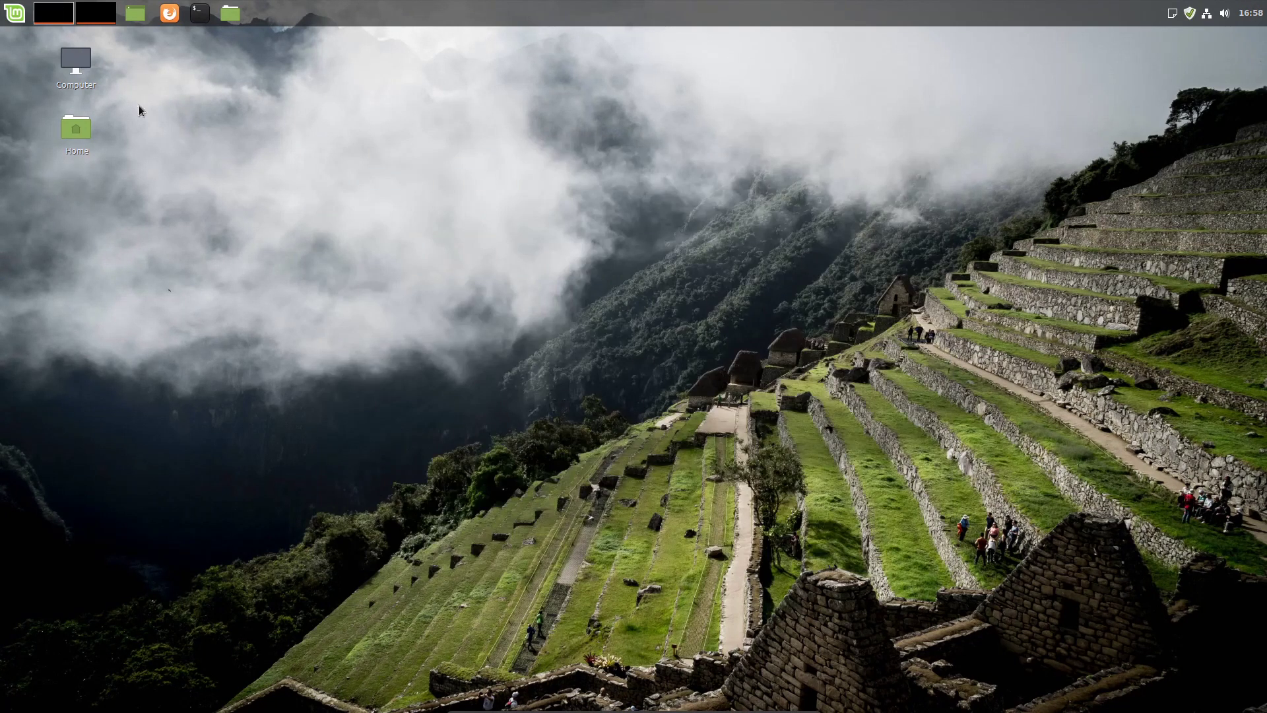
Launch the Printers tool from the Administration category
left_click(15, 14)
mouse_move(127, 236)
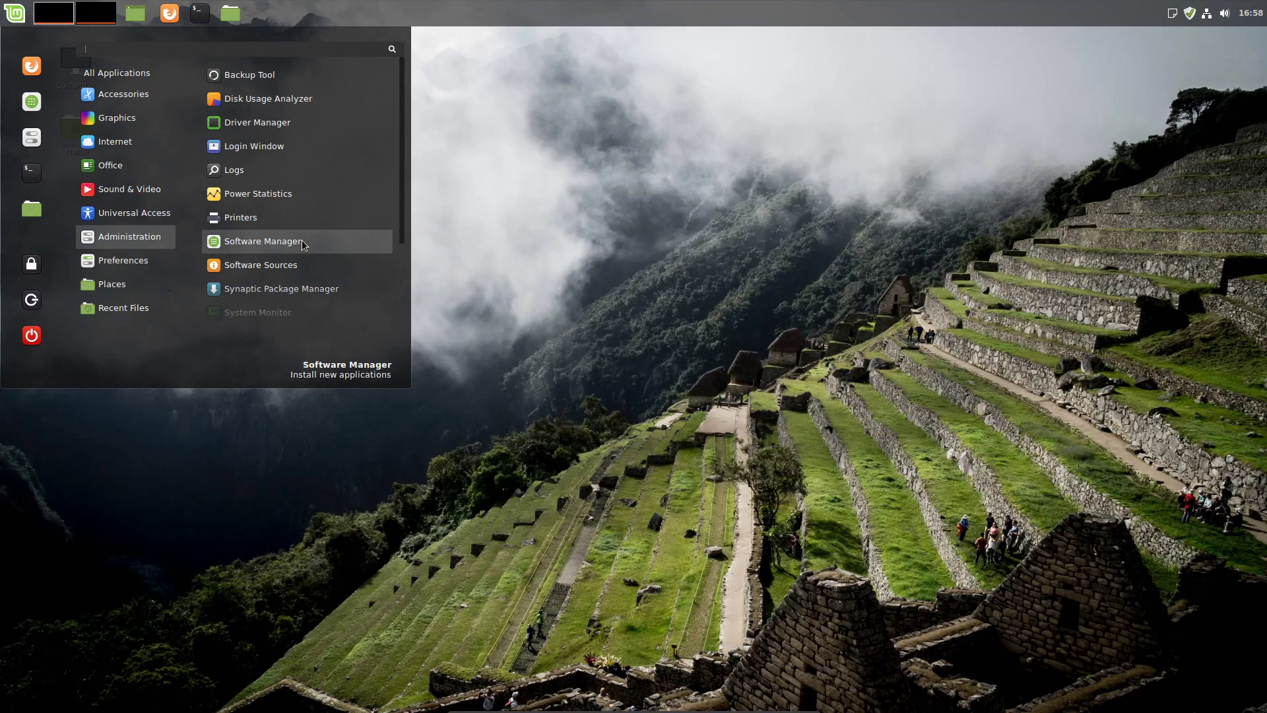
scroll(302, 244, "down", 3)
scroll(301, 241, "down", 2)
scroll(290, 221, "up", 2)
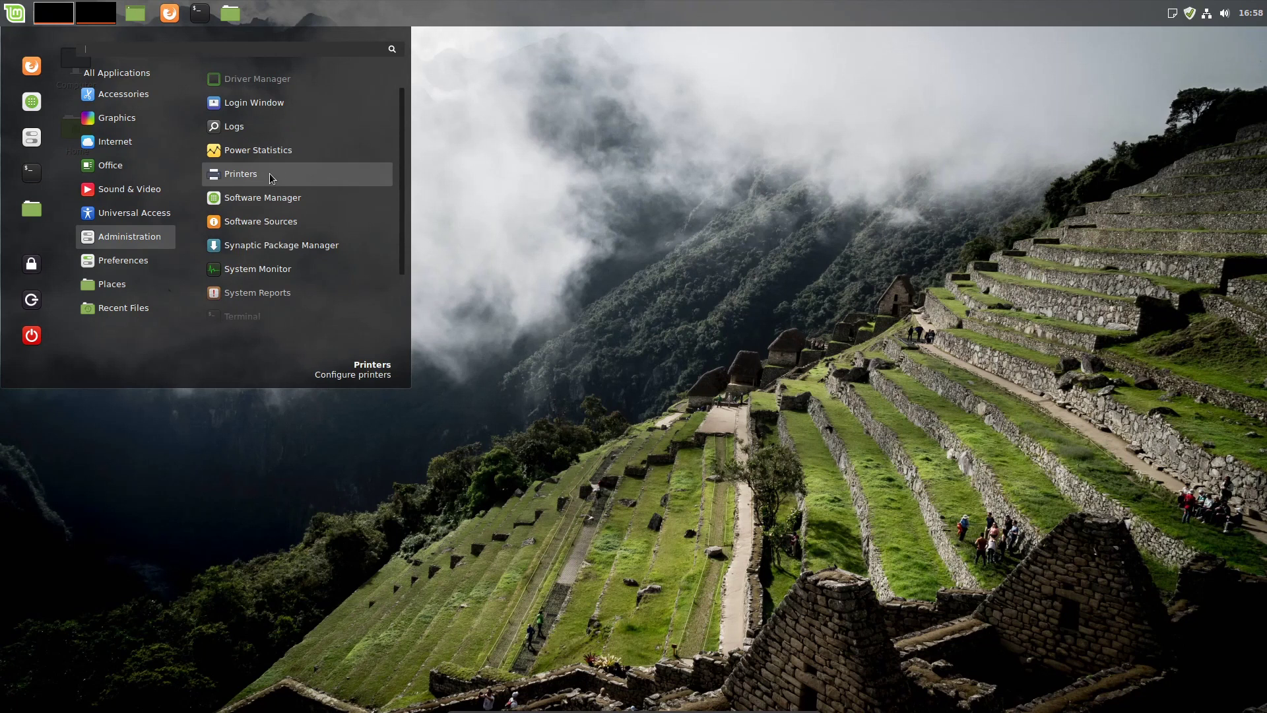
left_click(269, 174)
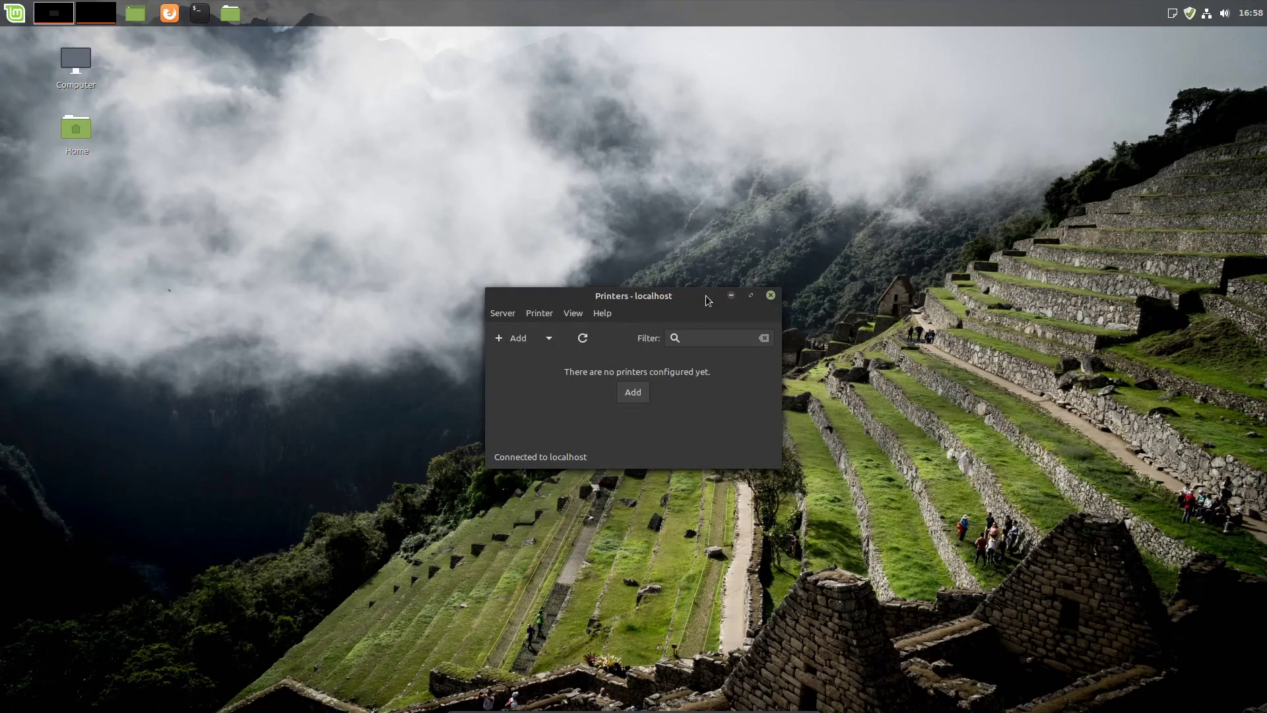
Enlarge the Printers window and reposition it near the middle of the desktop
left_click_drag(706, 295, 720, 210)
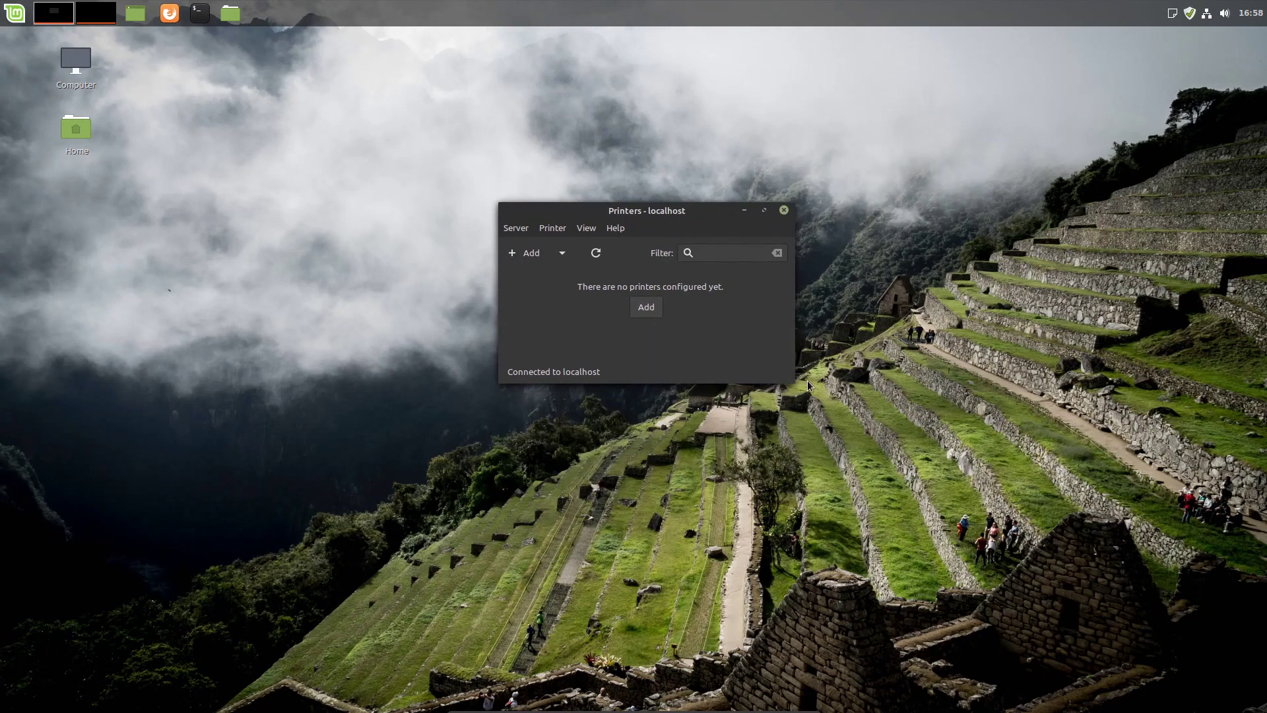
left_click_drag(794, 382, 894, 462)
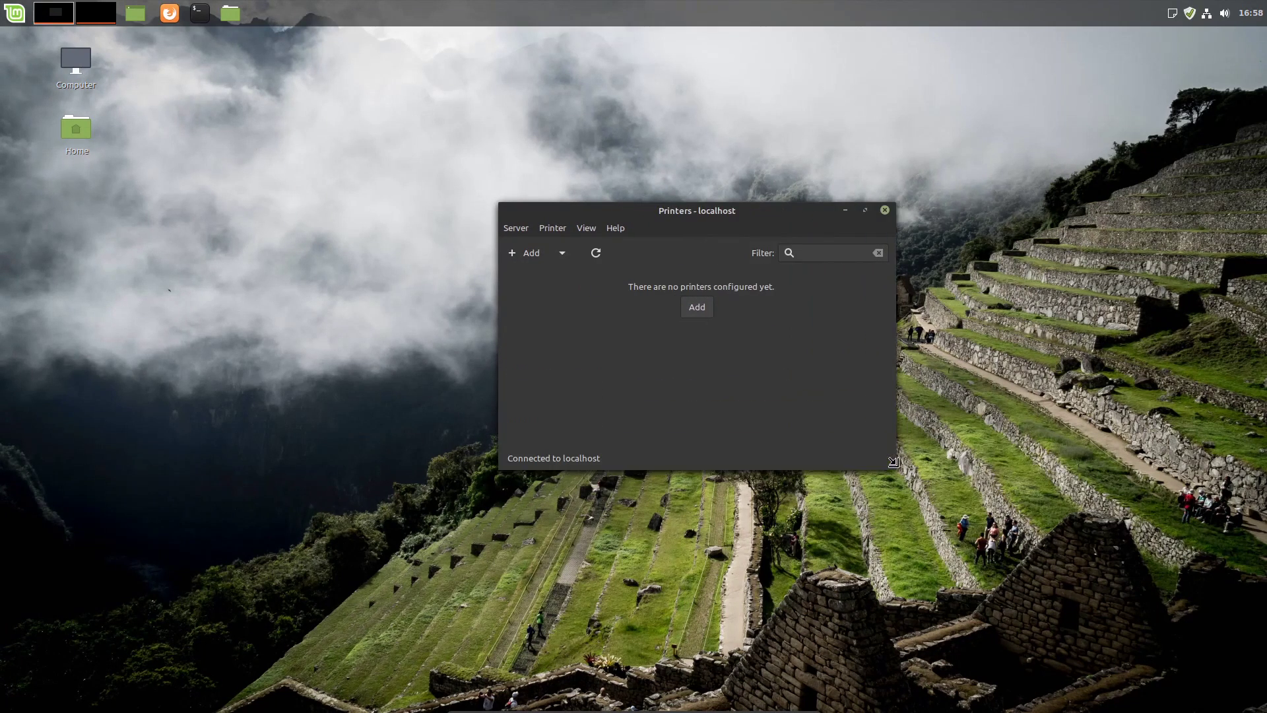
left_click_drag(766, 214, 702, 235)
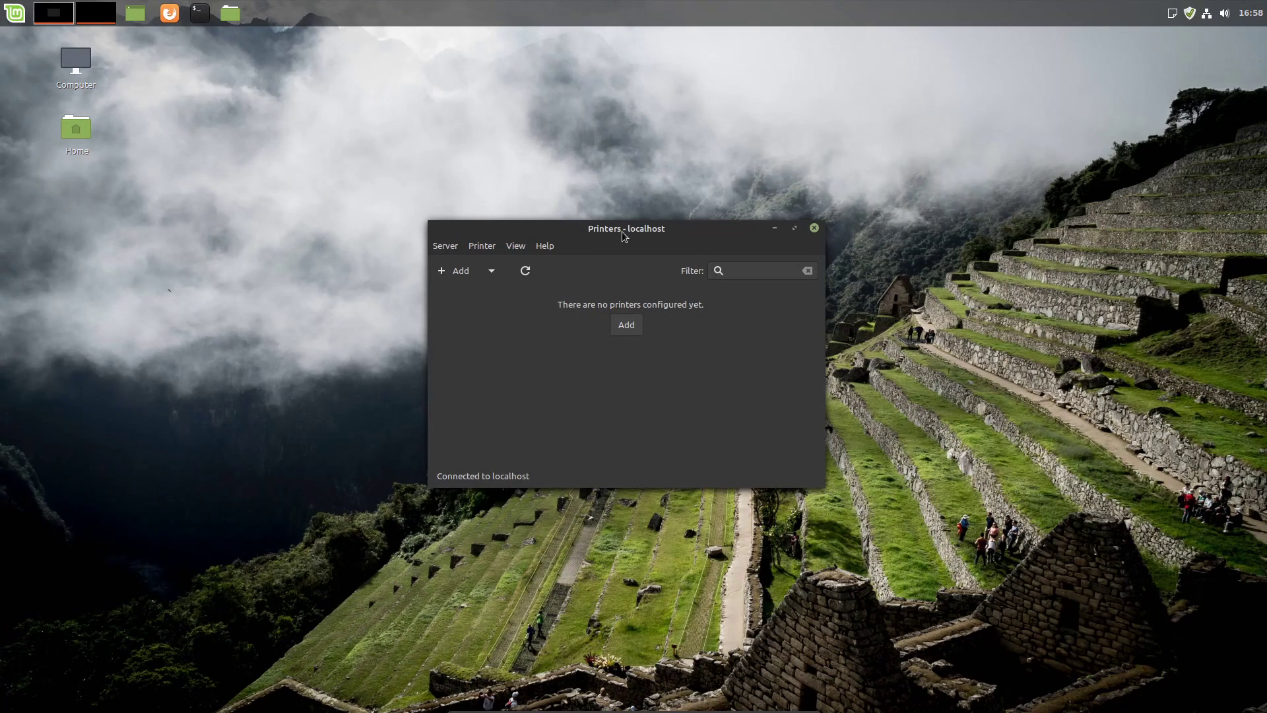
View the device choices for adding a new printer, dismiss the dialog without adding one, and close Printers
left_click(628, 327)
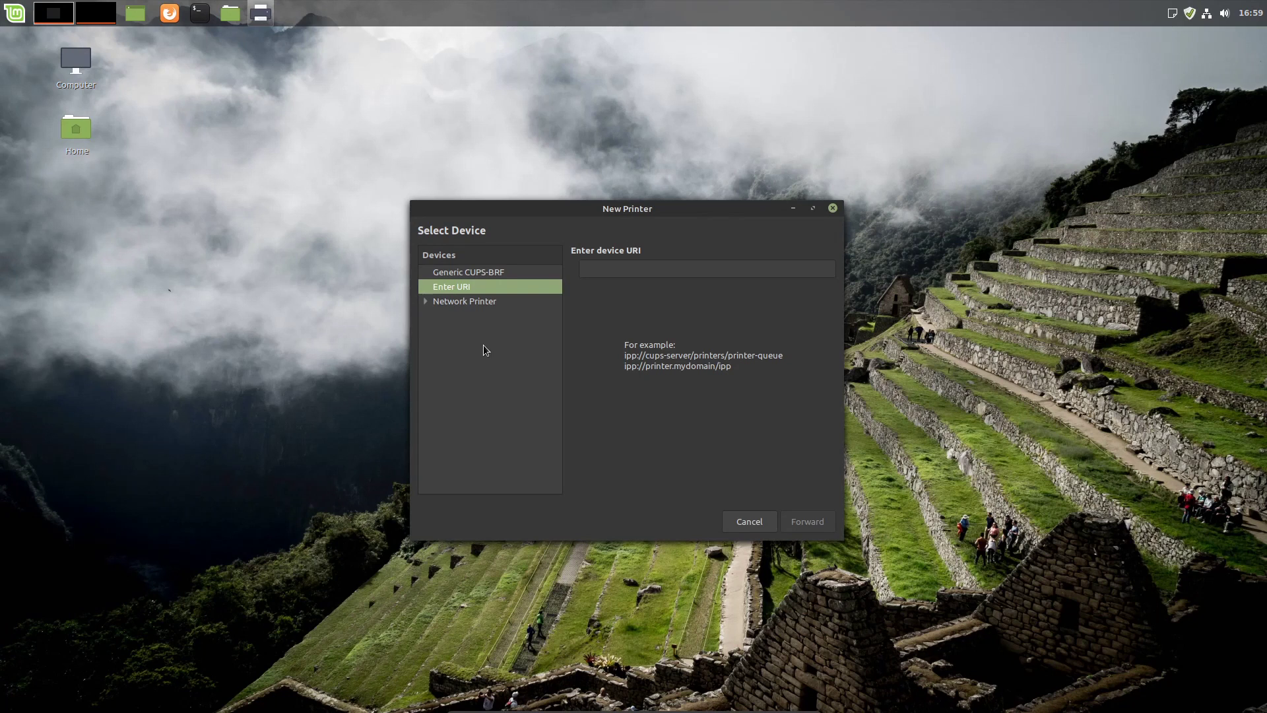
left_click(833, 208)
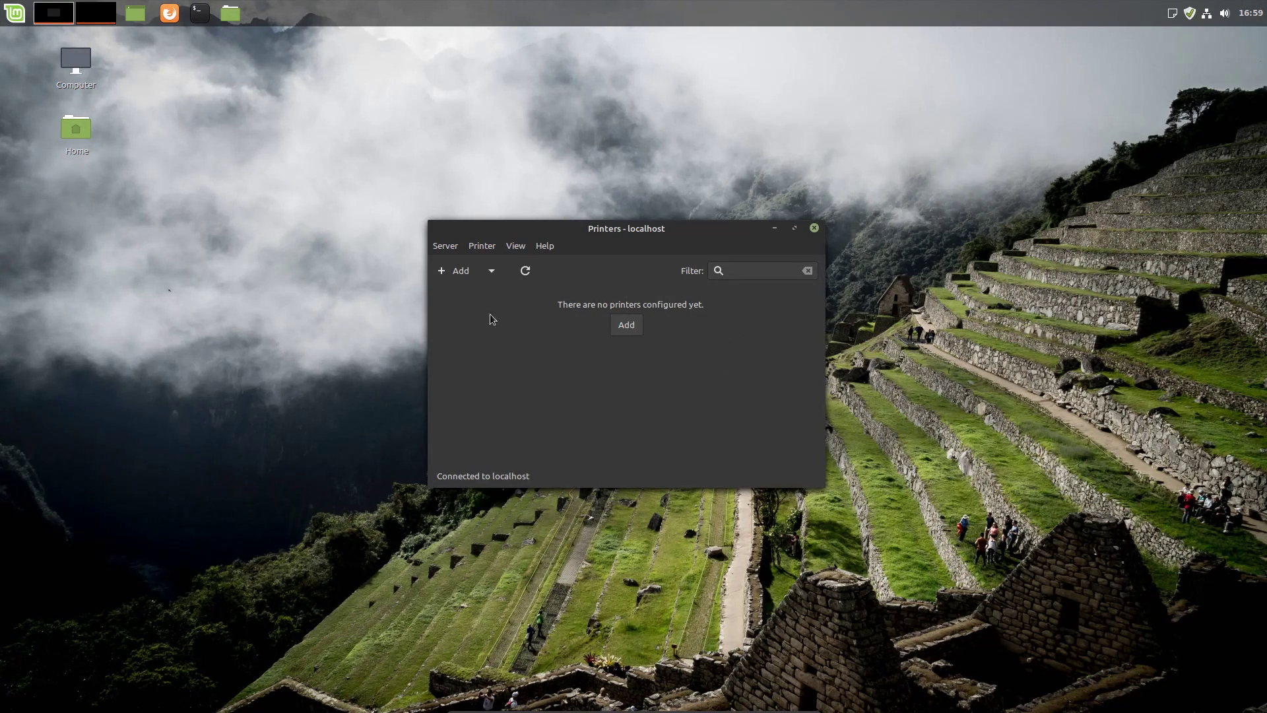
left_click(814, 228)
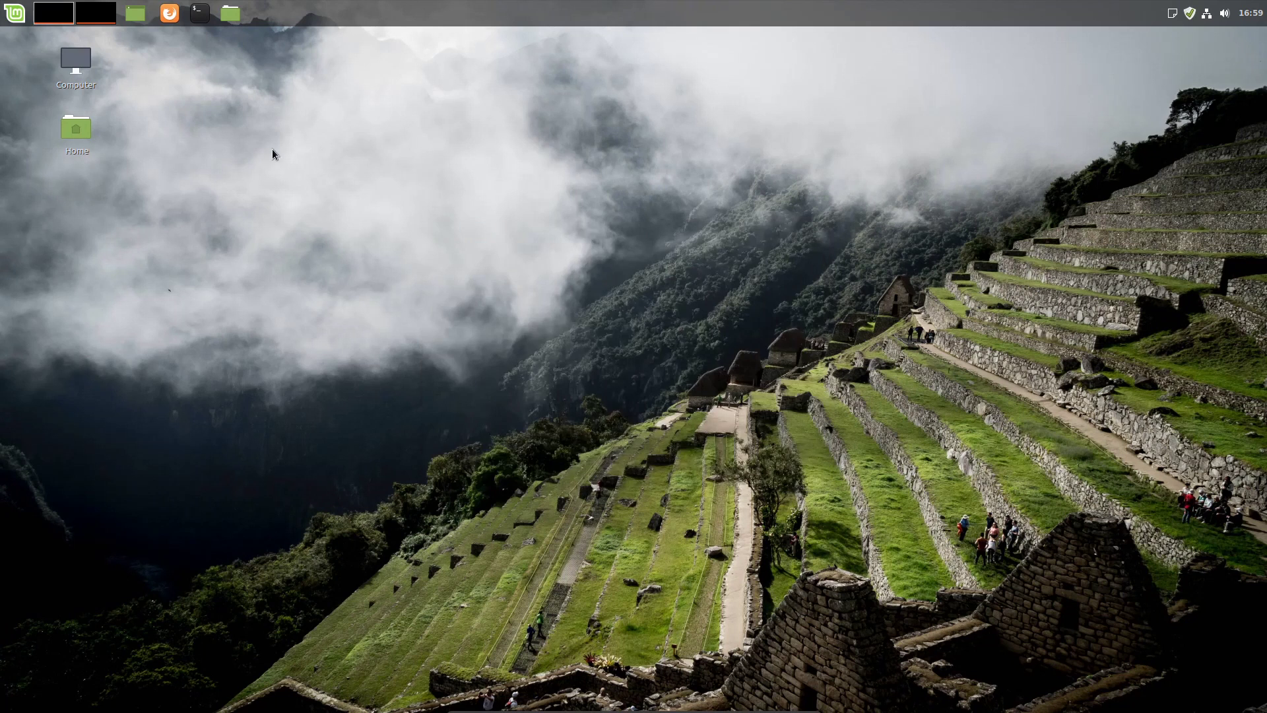
Launch System Monitor from the Administration category
left_click(3, 4)
mouse_move(114, 234)
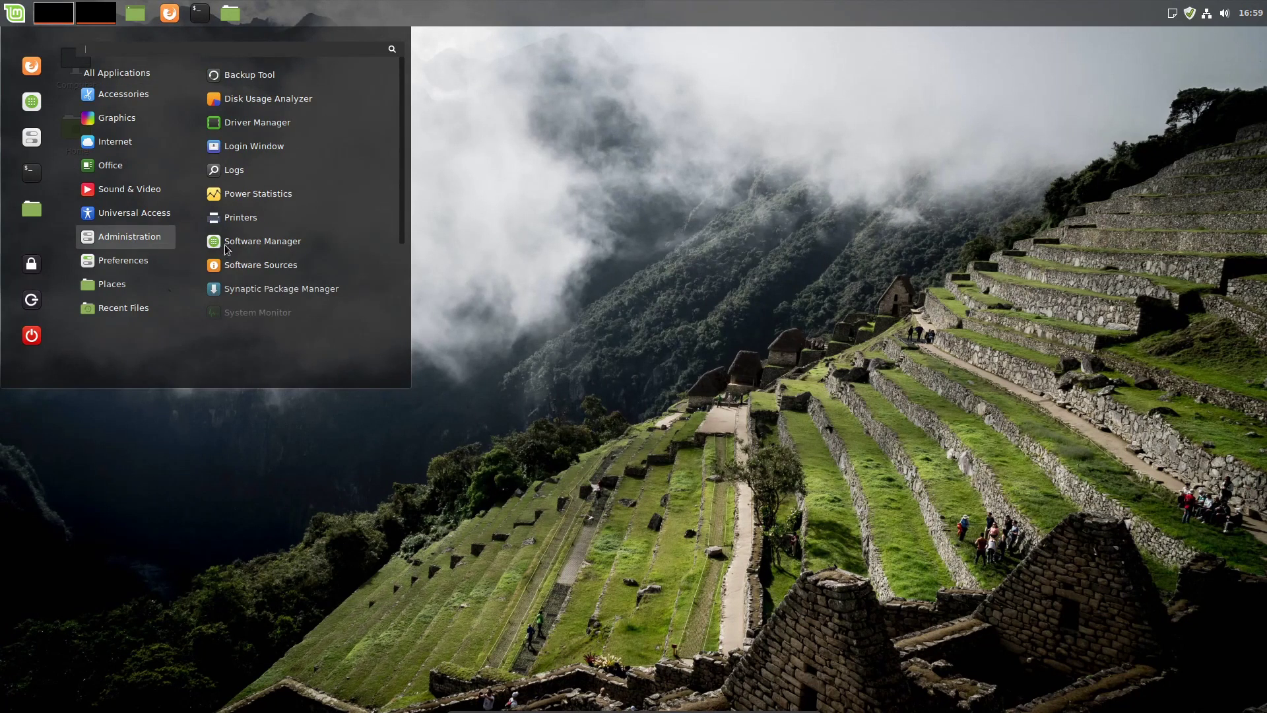
scroll(275, 249, "down", 2)
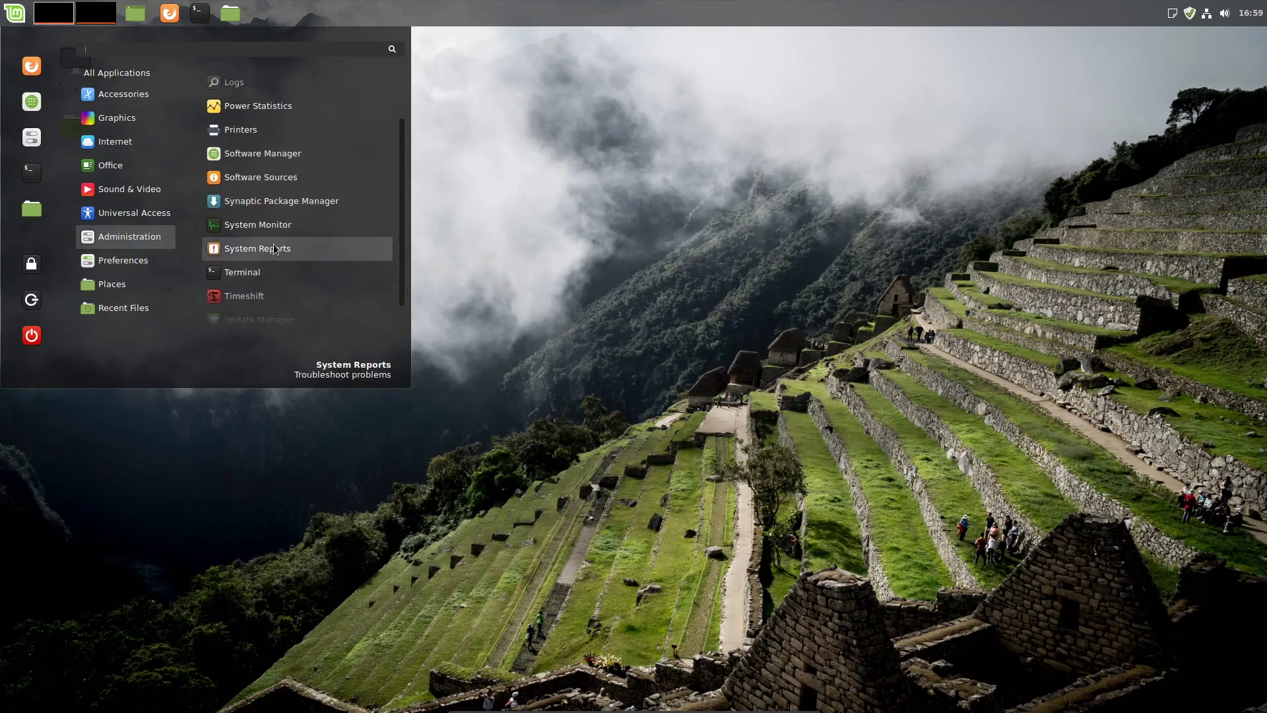
scroll(300, 235, "down", 1)
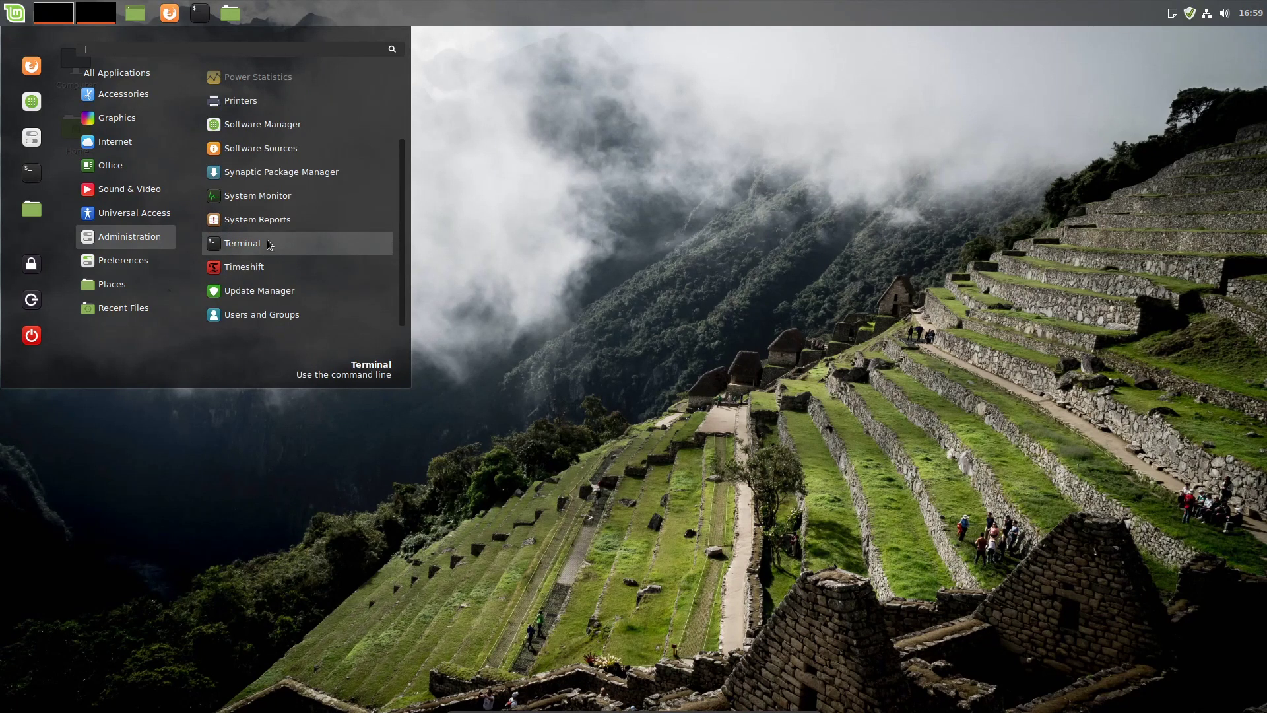
left_click(277, 197)
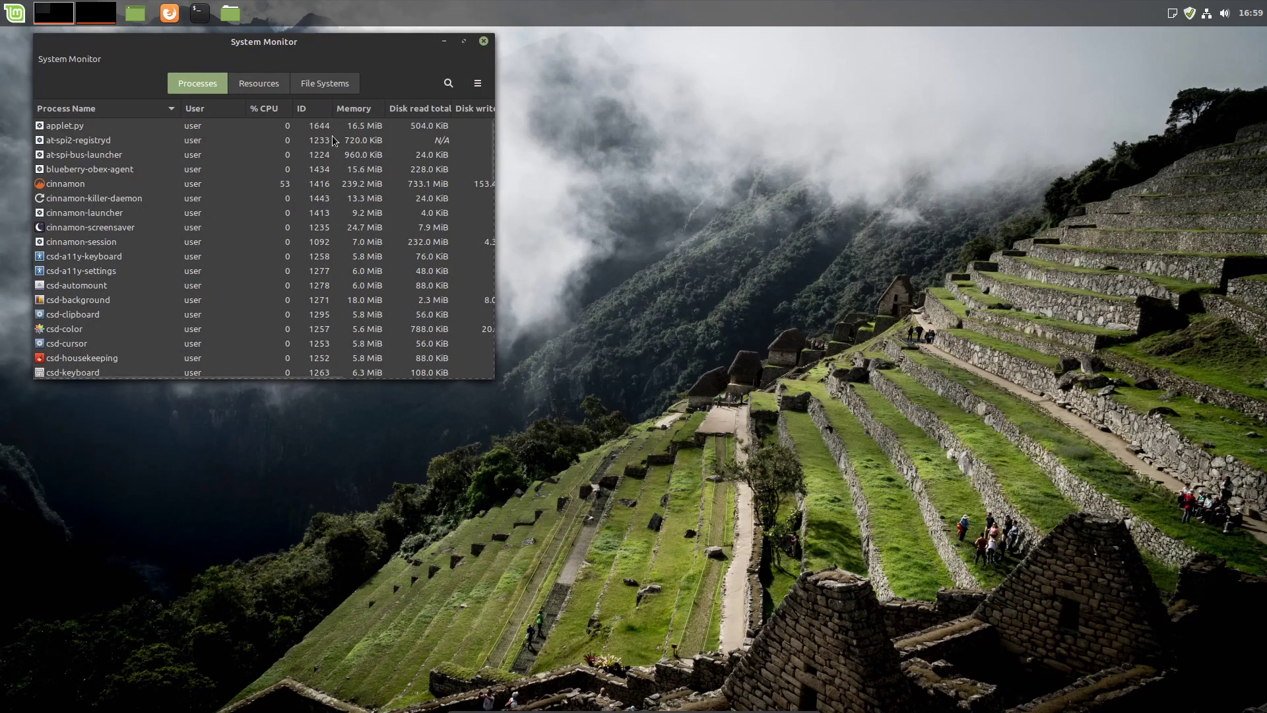
Move the System Monitor window toward the middle of the desktop and make it taller to show more processes
left_click_drag(329, 36, 518, 133)
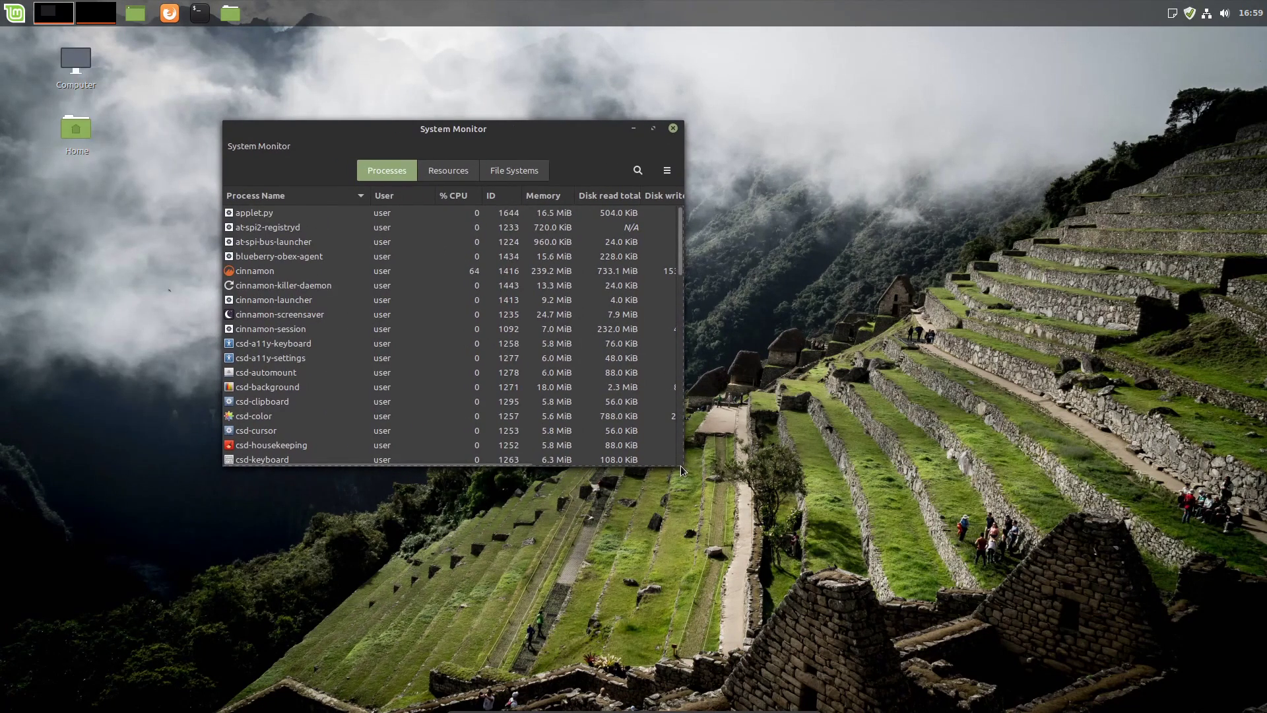
left_click_drag(678, 463, 668, 676)
left_click_drag(537, 131, 550, 77)
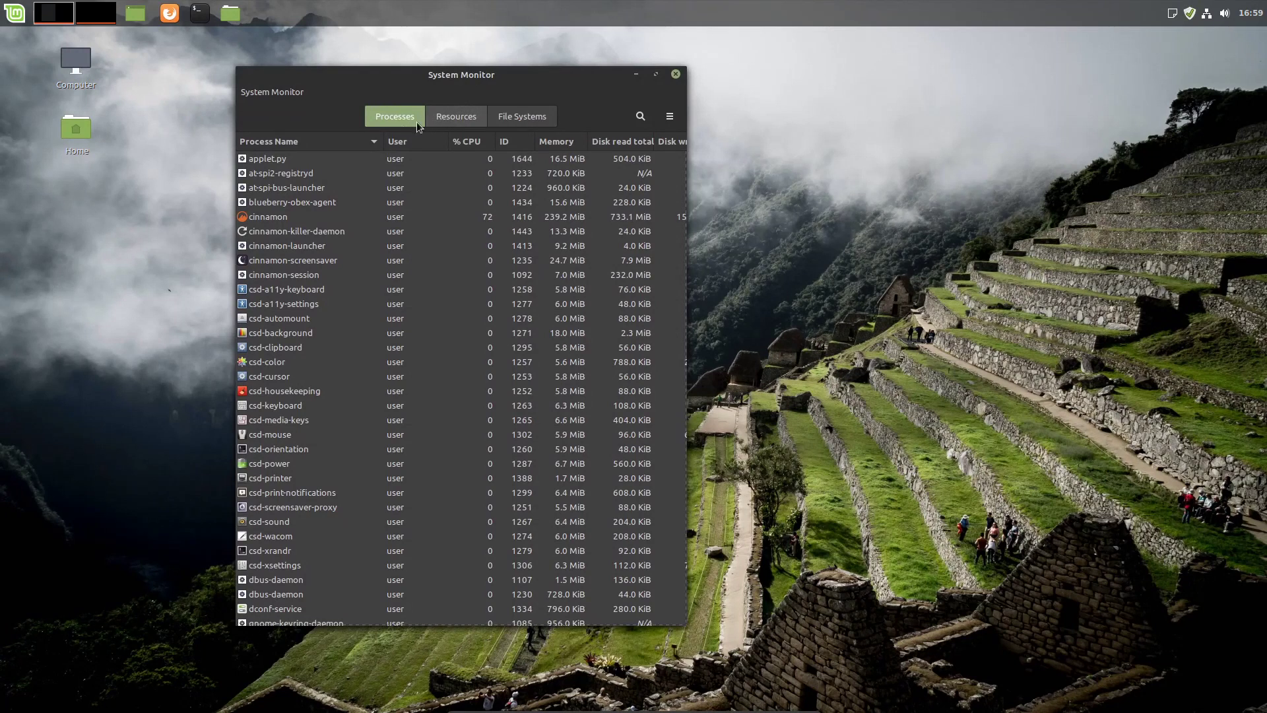
Sort the processes by descending memory and select the cinnamon process, with the window widened to fit the disk write column
left_click(569, 142)
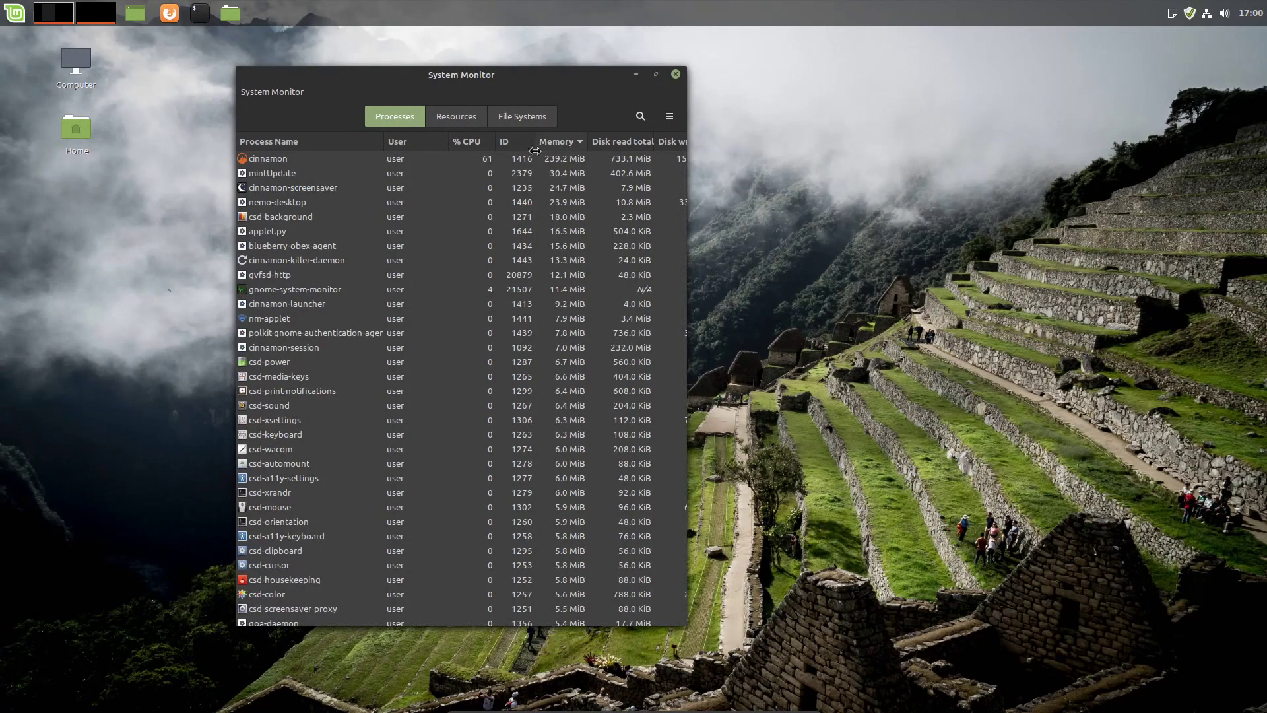
left_click_drag(356, 76, 294, 72)
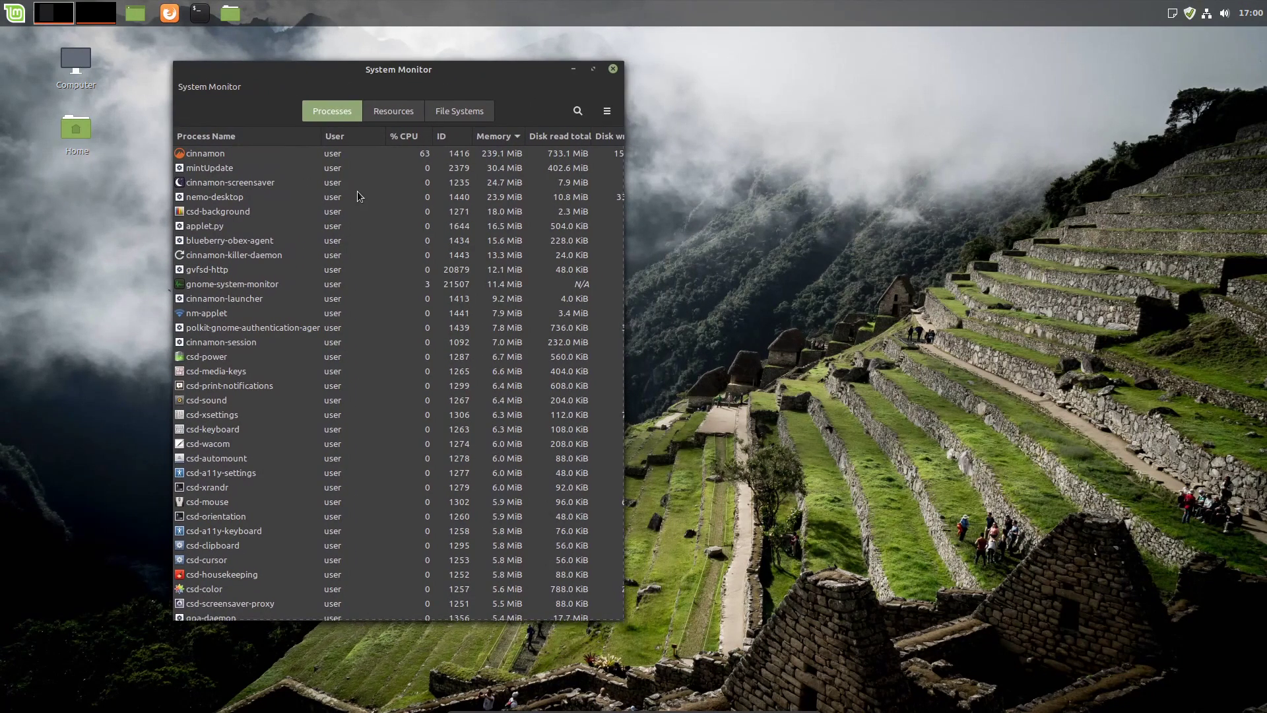
left_click_drag(621, 187, 658, 186)
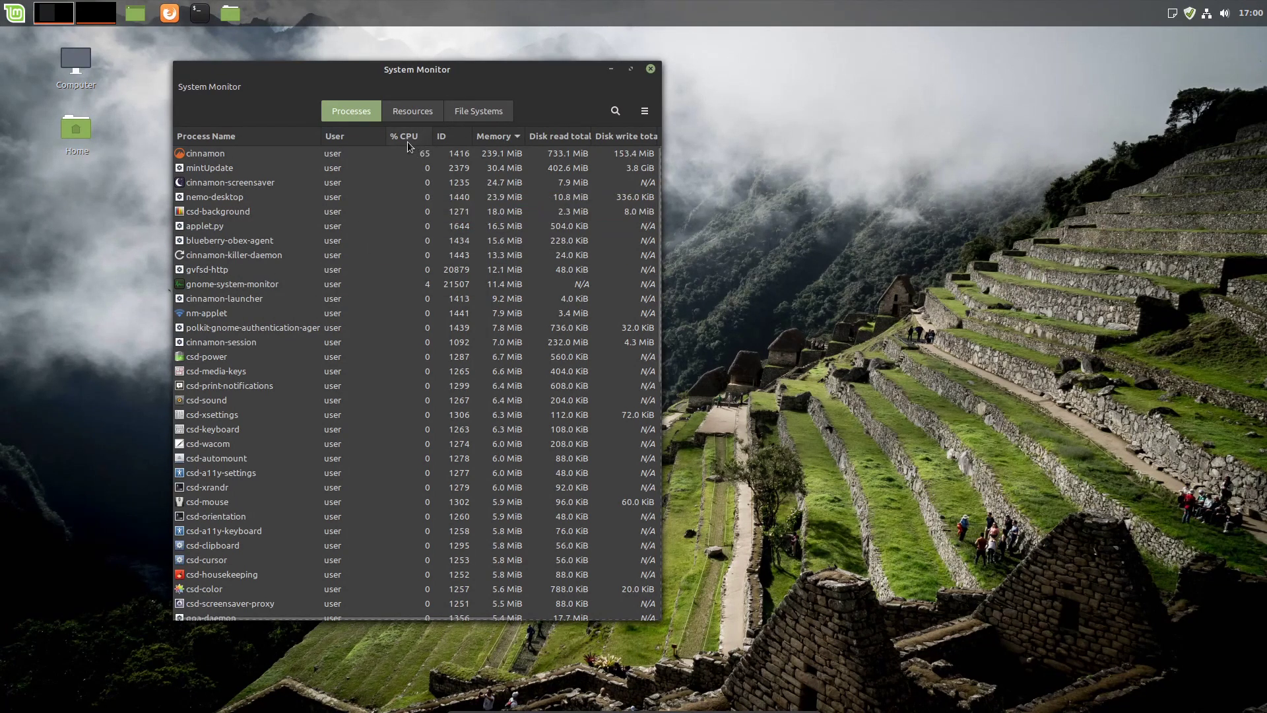
left_click(230, 153)
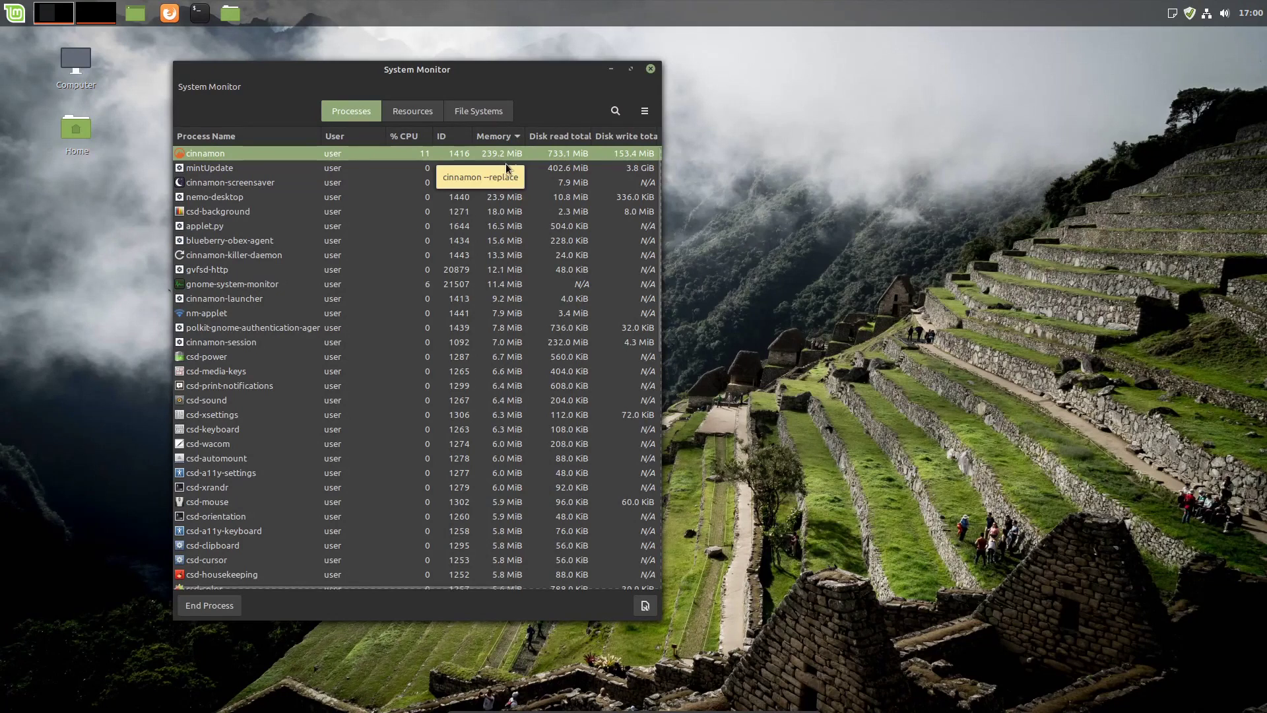
View the CPU, memory and network history graphs, return to the process list, and close System Monitor
left_click(406, 110)
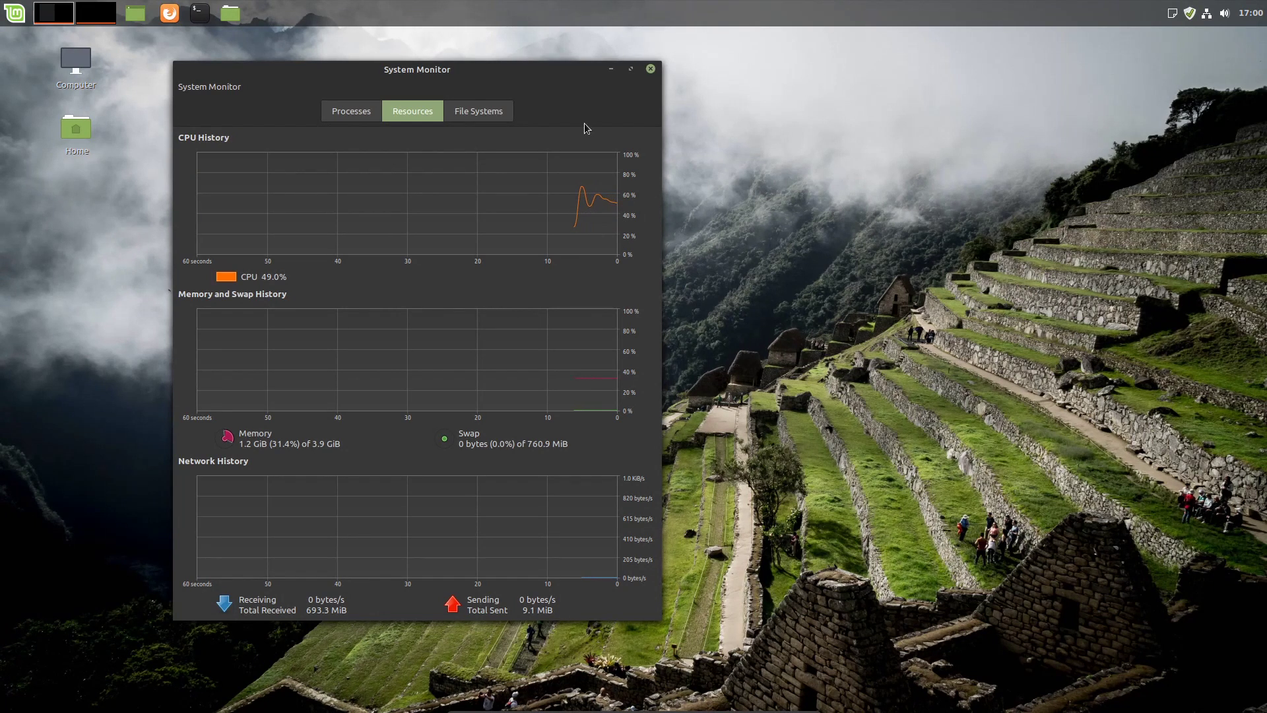
left_click_drag(606, 73, 1082, 58)
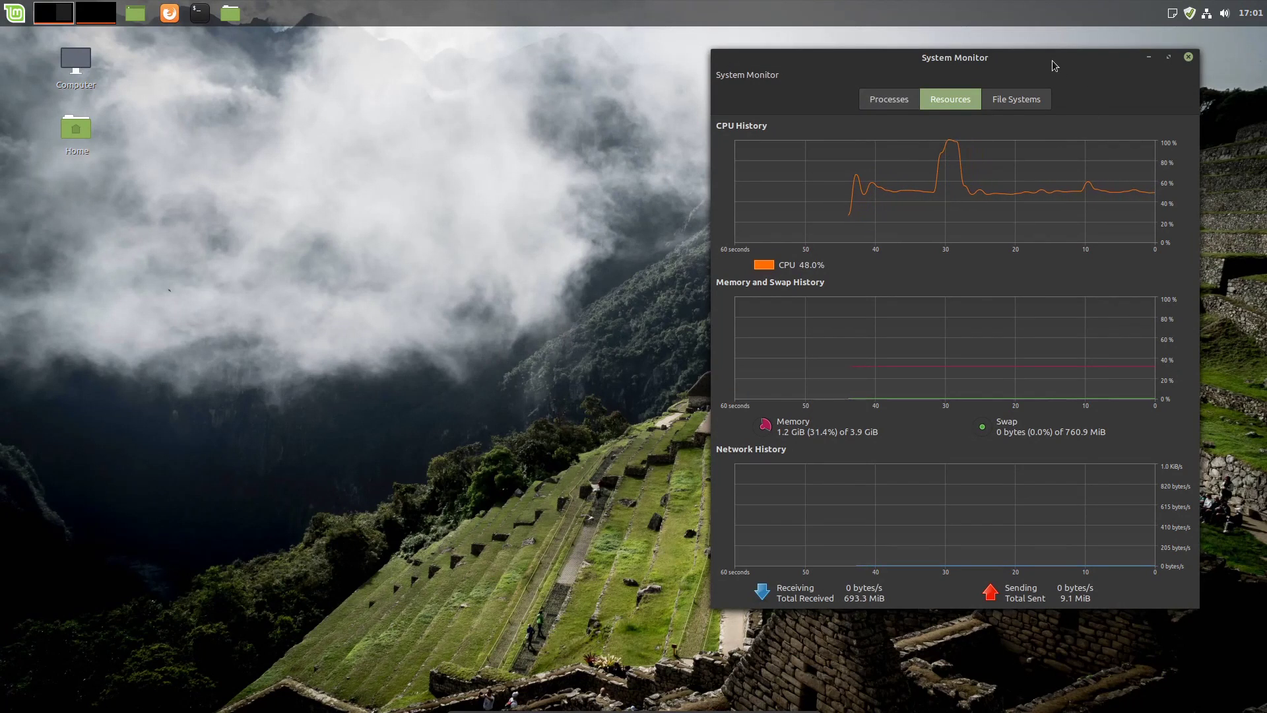
left_click(897, 100)
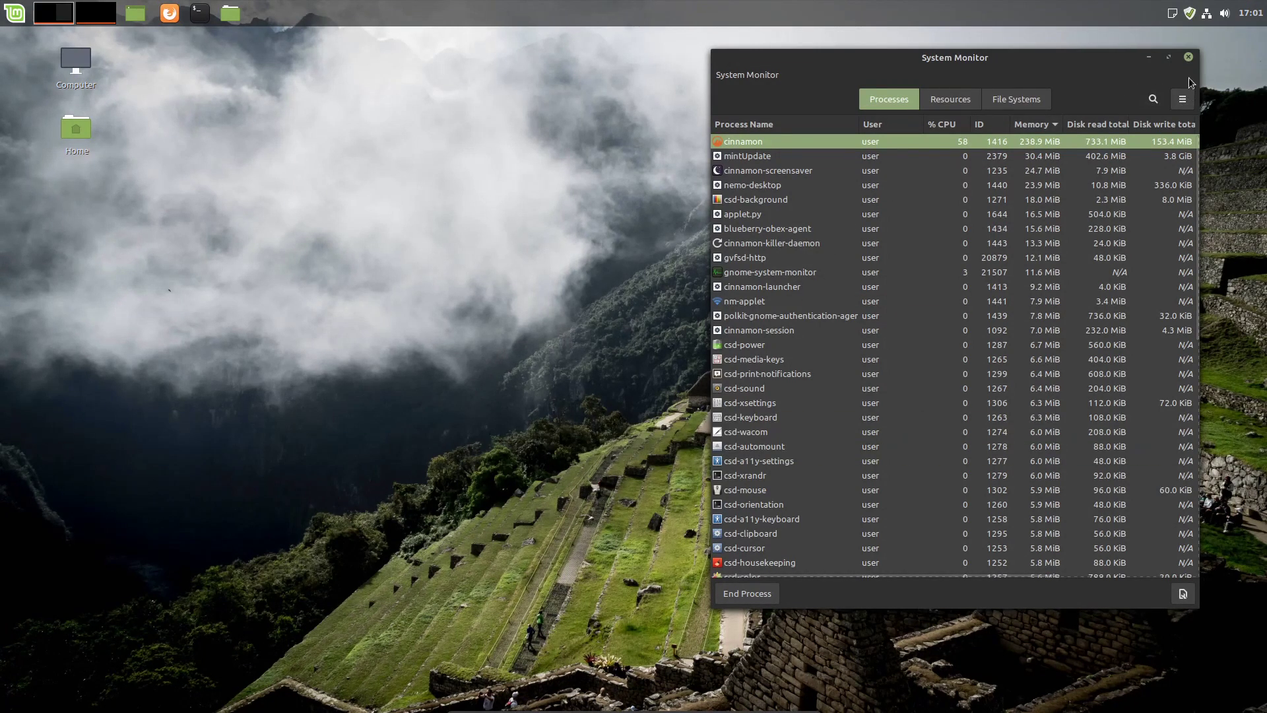
left_click(1189, 58)
Review the installed applications category by category, from Accessories through Sound & Video
left_click(18, 15)
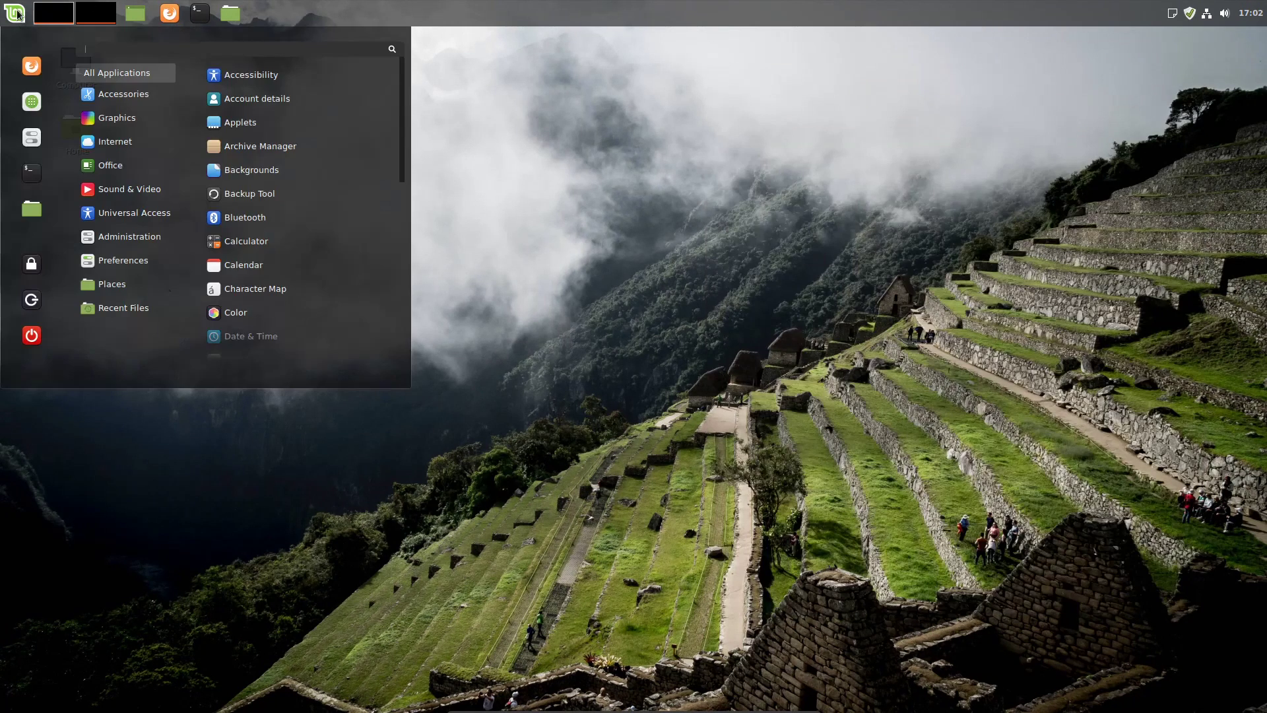
mouse_move(121, 97)
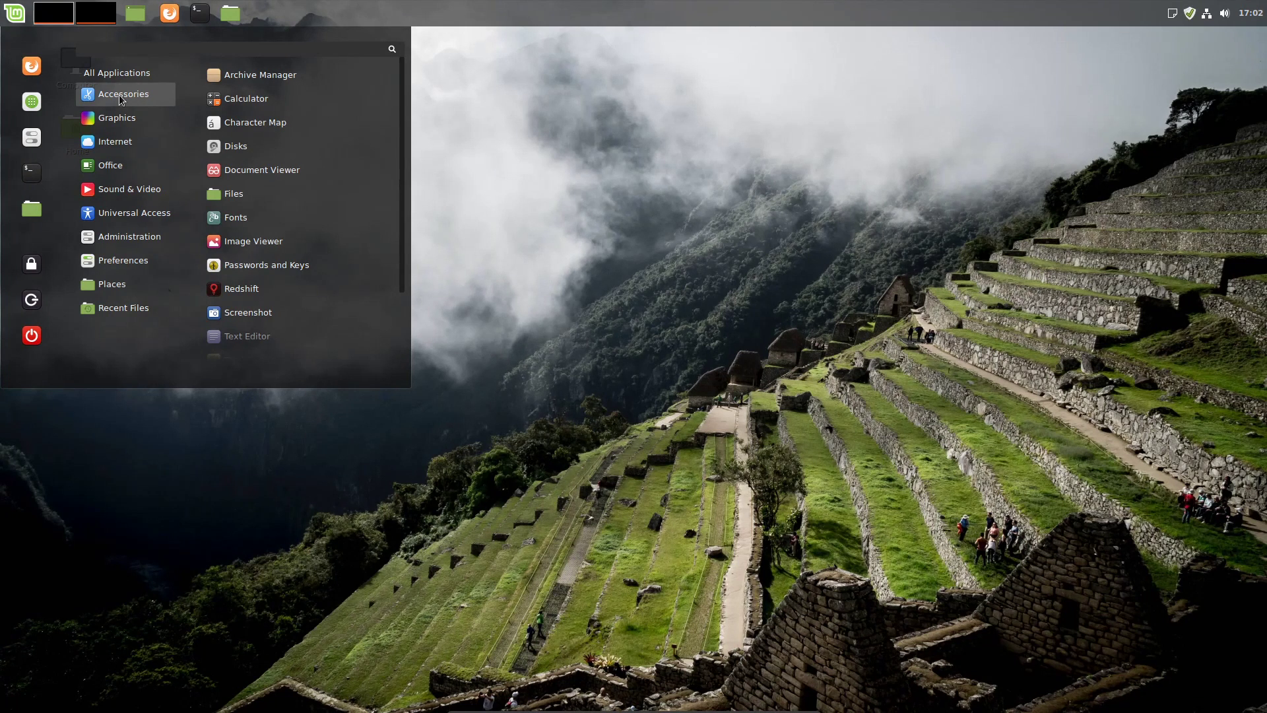
mouse_move(122, 127)
mouse_move(115, 150)
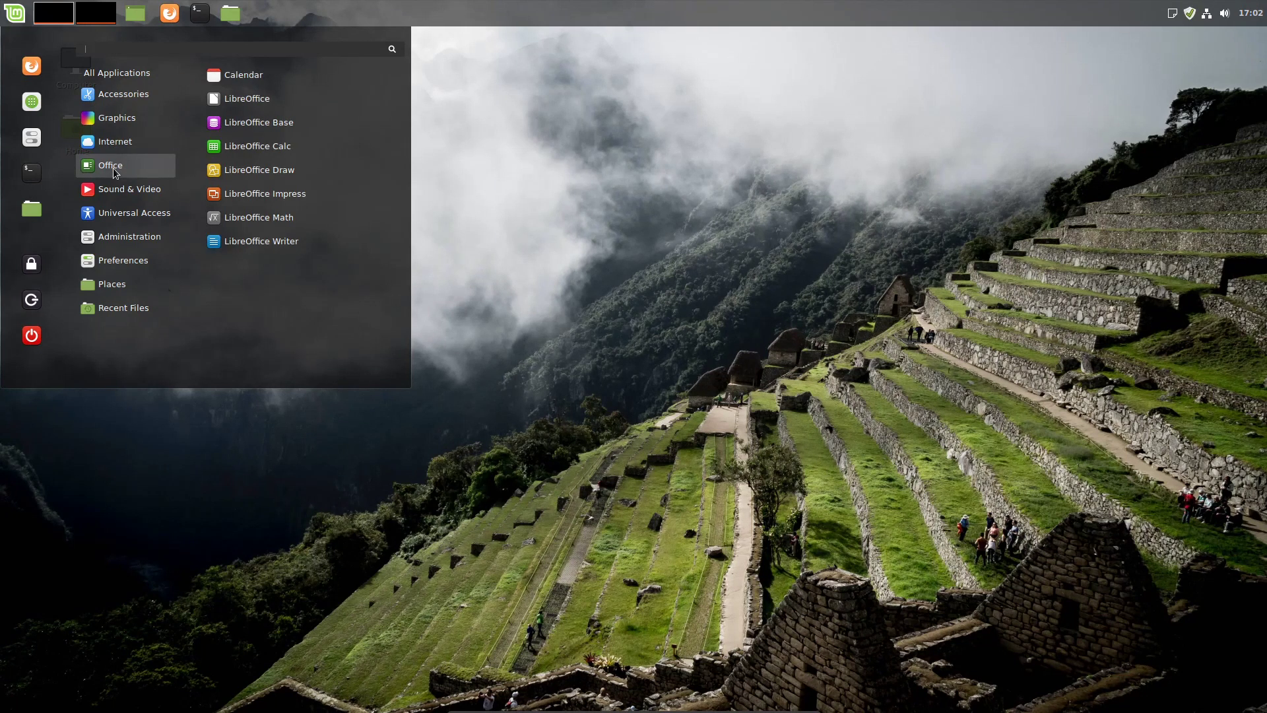
mouse_move(127, 193)
Launch Software Manager, look over its Editors' Picks and categories, and close it
left_click(39, 105)
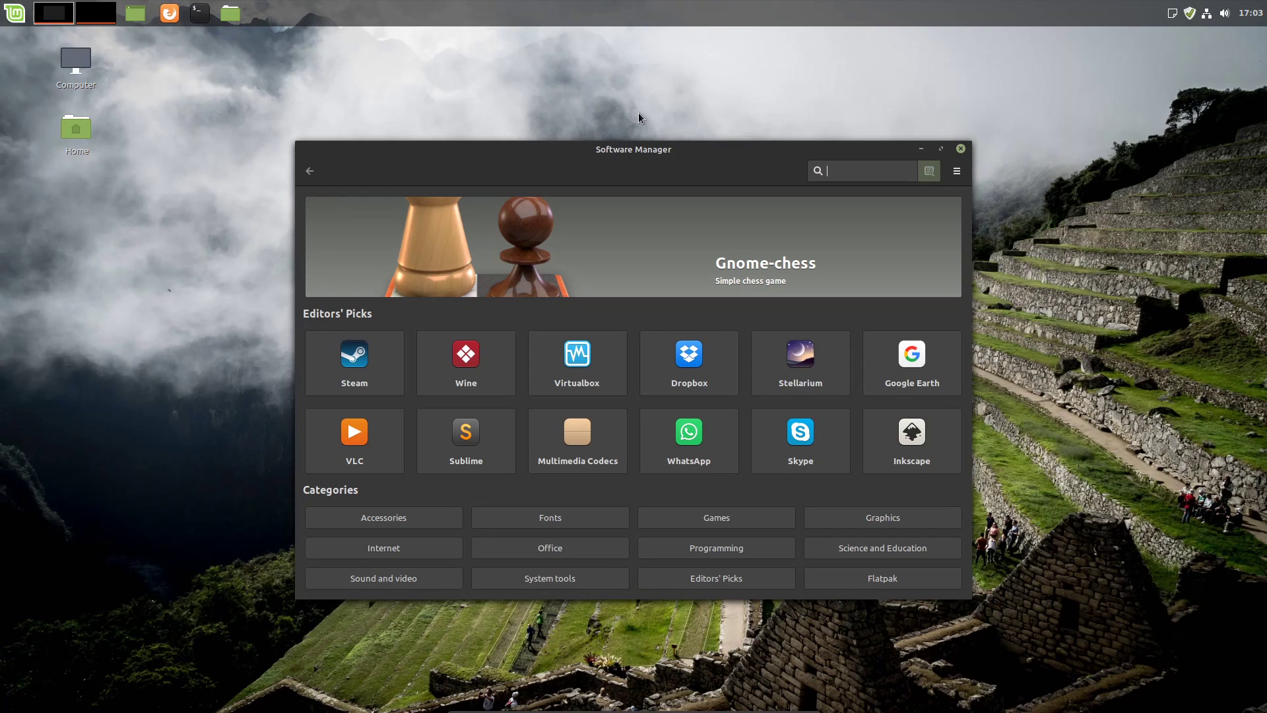
left_click_drag(706, 159, 709, 123)
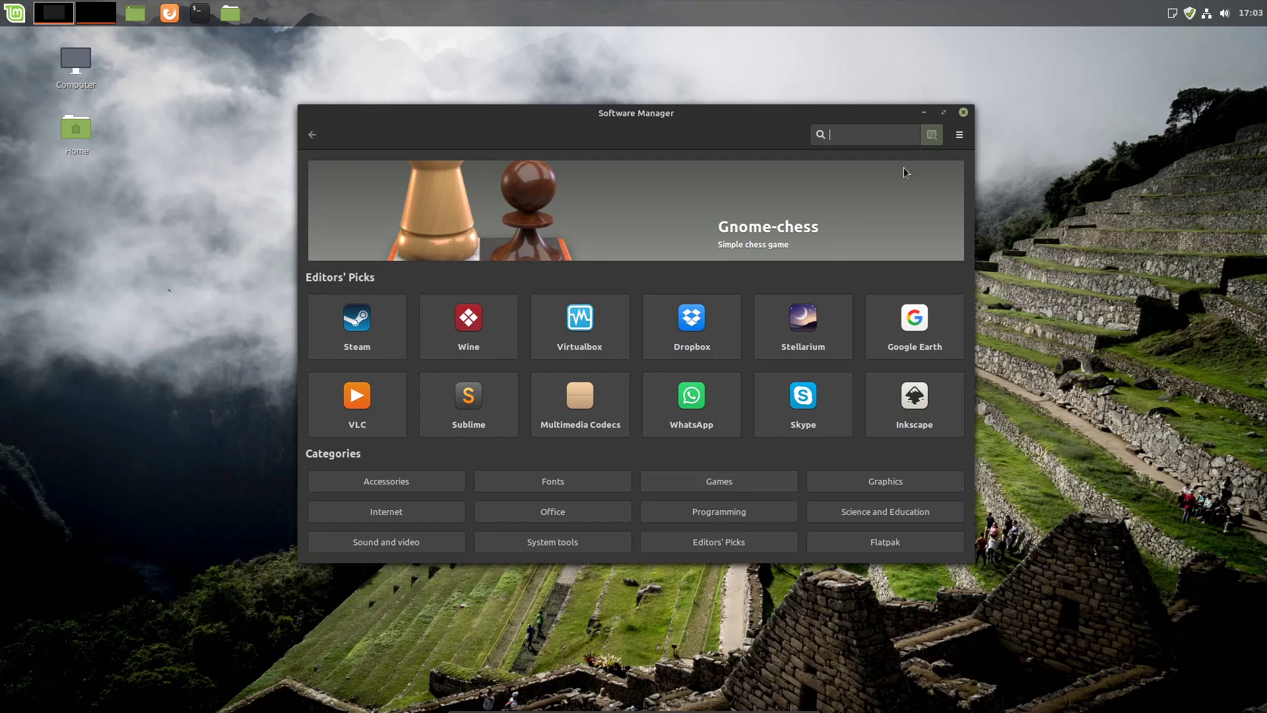
left_click(965, 114)
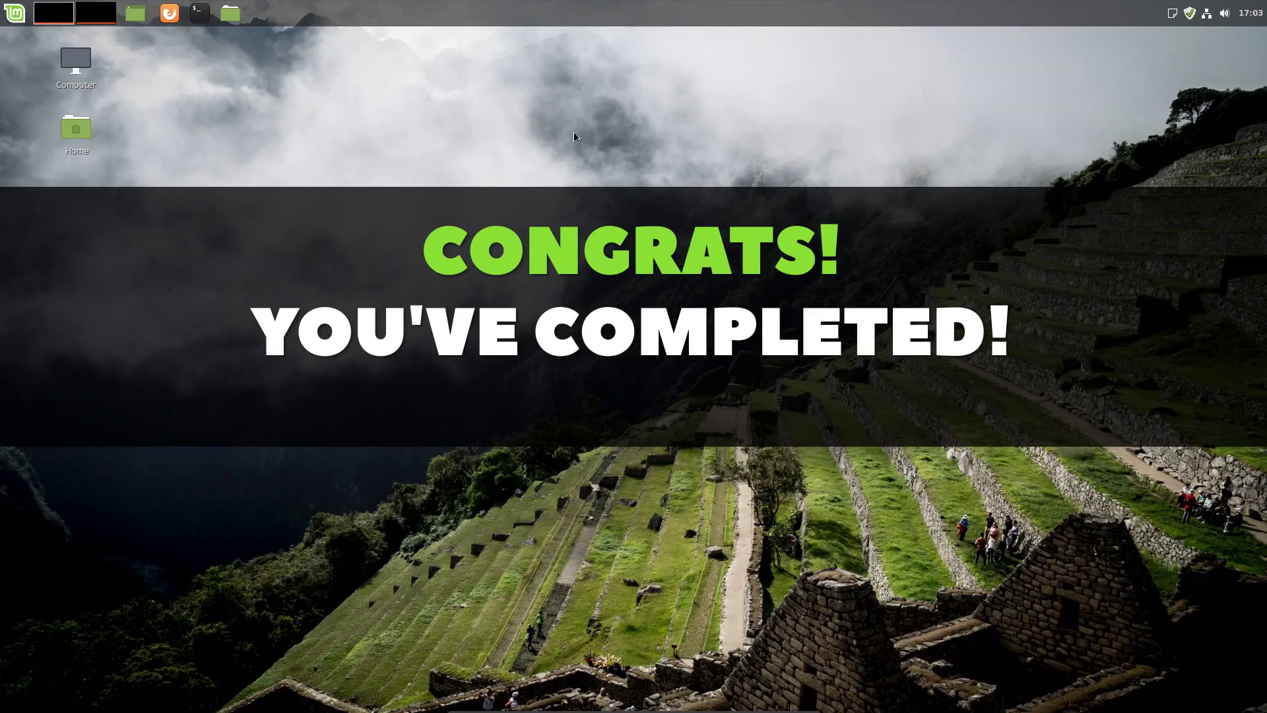